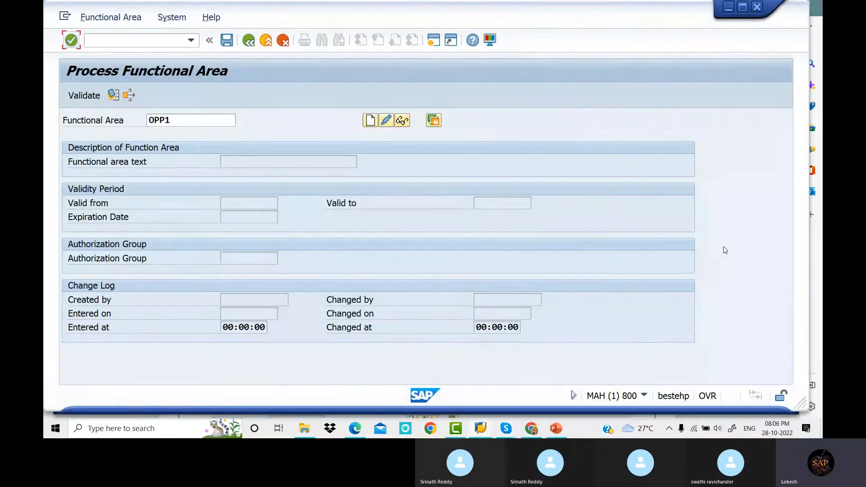
- Consult the Create Functional Area example in the enterprise structure PDF, and start creating functional area OPP1 in SAP
click(141, 40)
click(355, 428)
scroll(294, 212, down, 5)
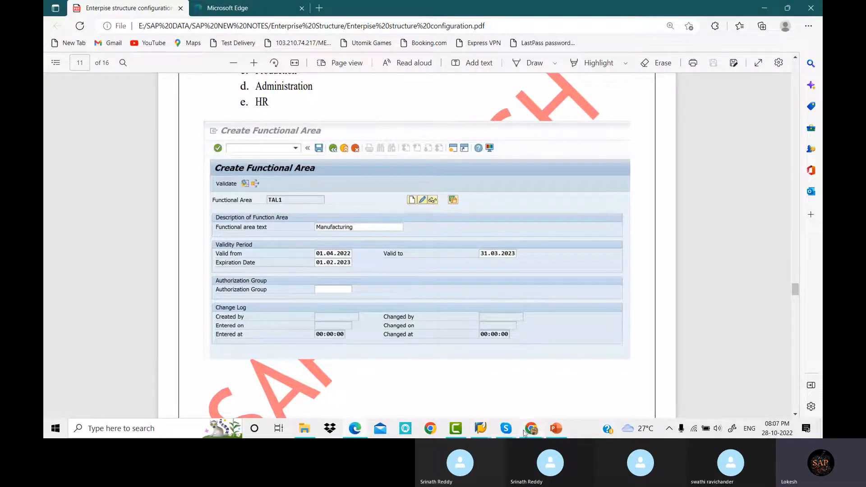
click(488, 432)
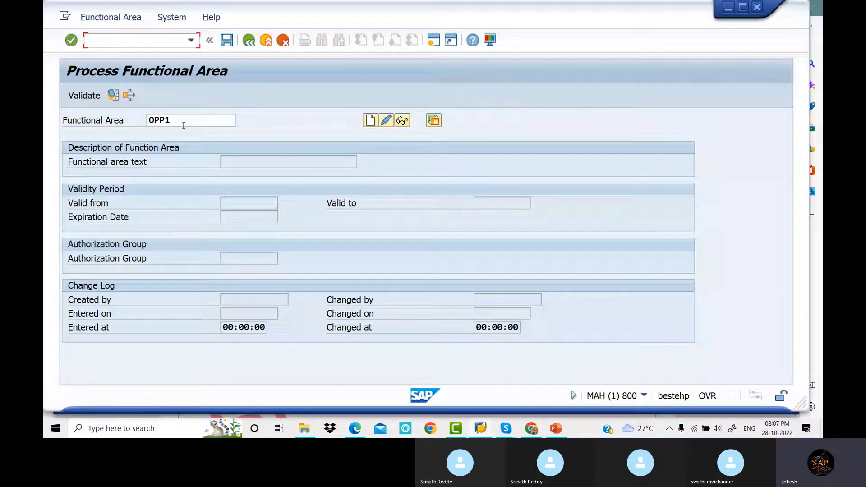
click(371, 121)
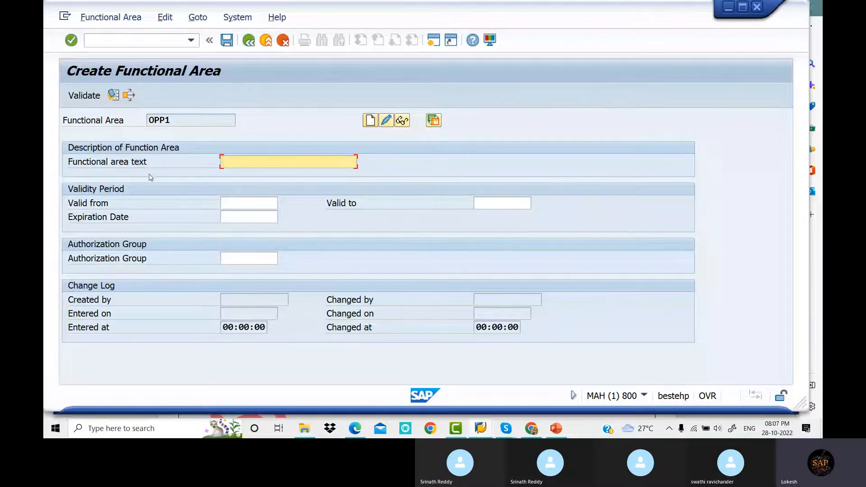
- Check the list of functional areas in the PDF notes and enter MANUFACTURING as the functional area text for OPP1
click(353, 429)
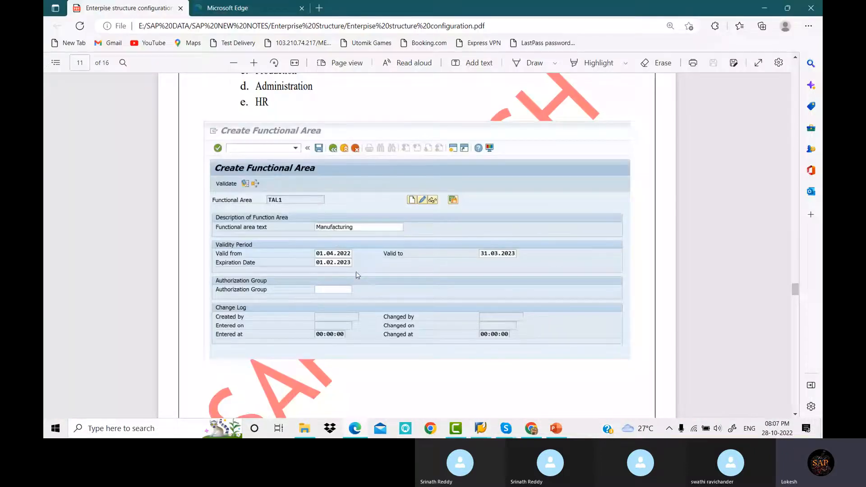
scroll(378, 221, up, 1)
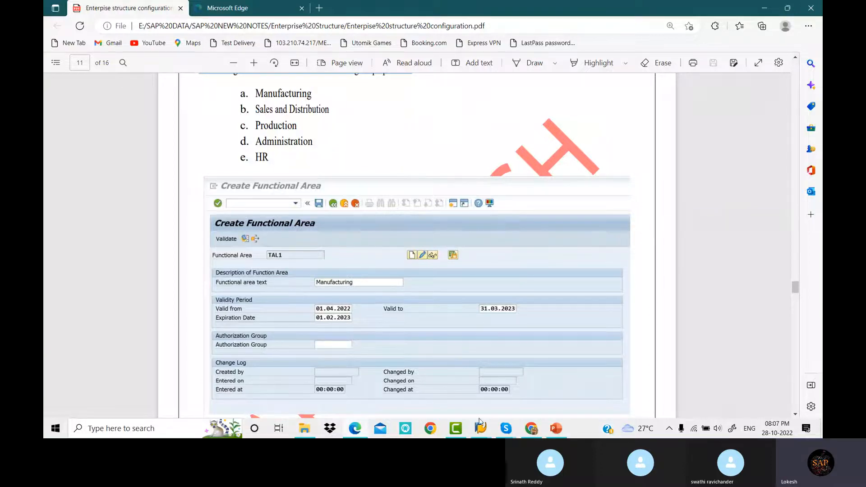
click(482, 402)
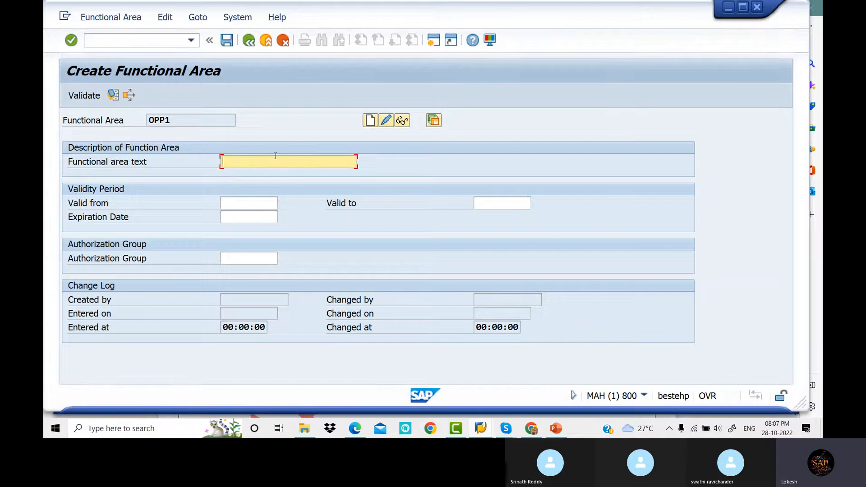
text(M)
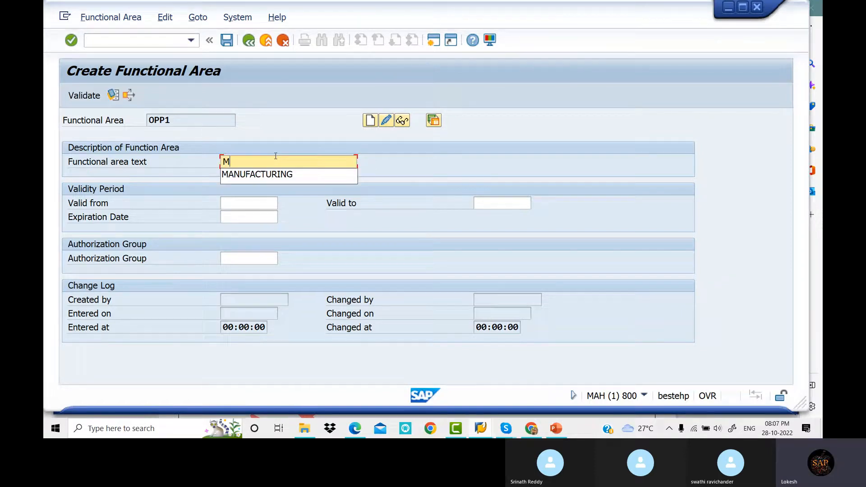
click(222, 175)
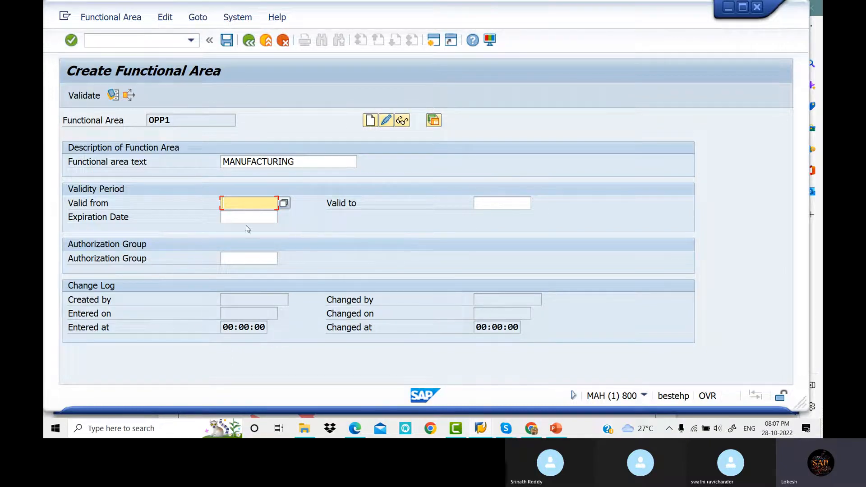
- Set OPP1's validity from 01.04.2022 to 31.03.2023 with expiration date 31.03.2023, and save the functional area
text(0)
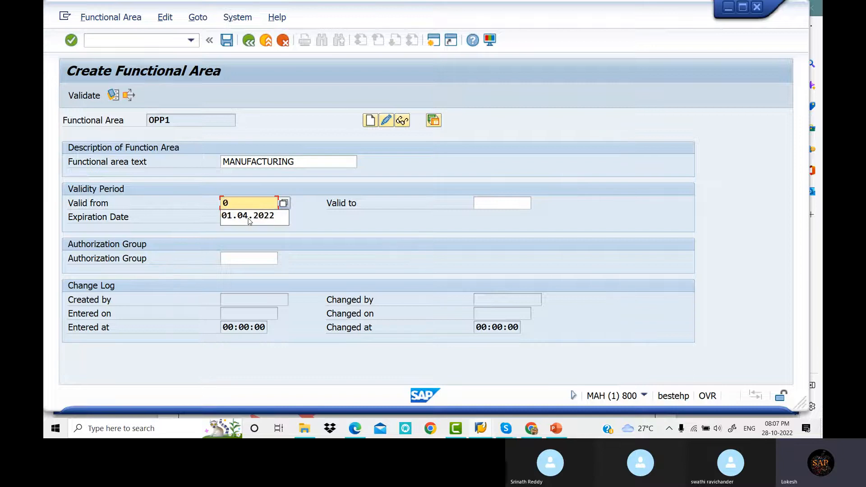
click(248, 217)
key(Tab)
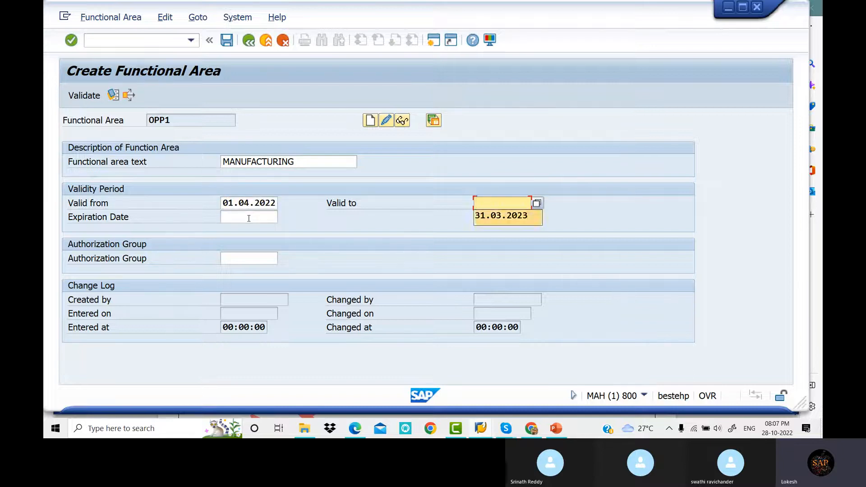
key(Tab)
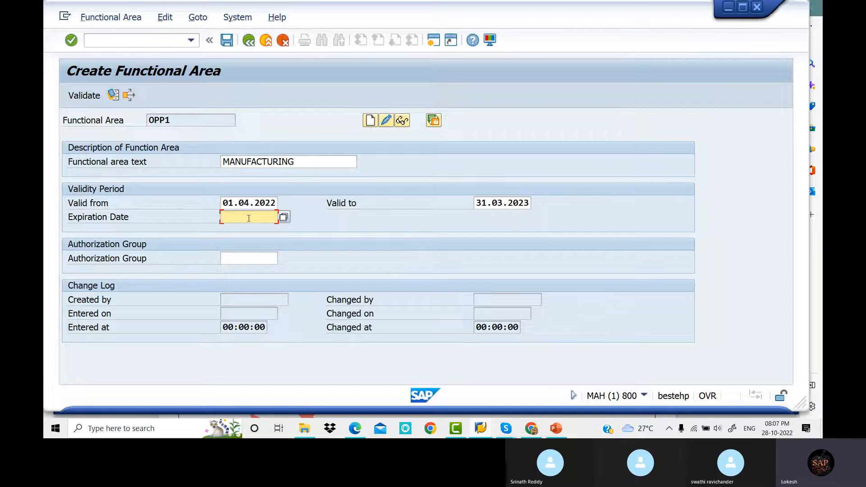
click(248, 219)
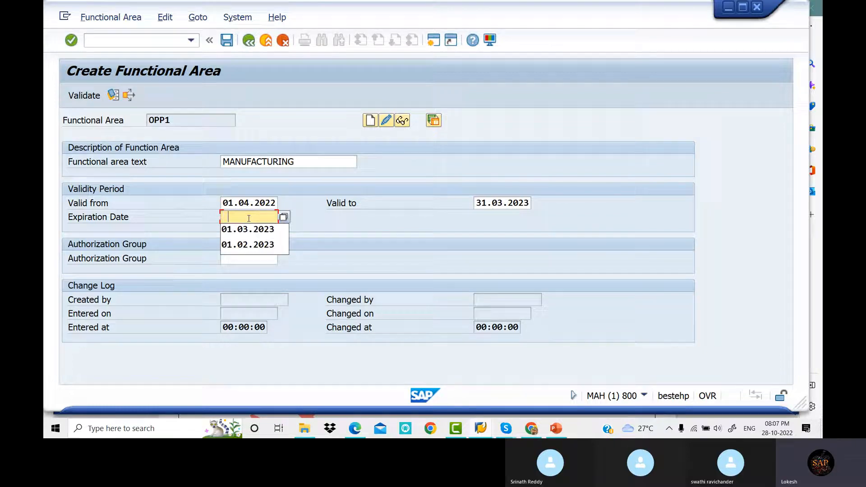
text(3)
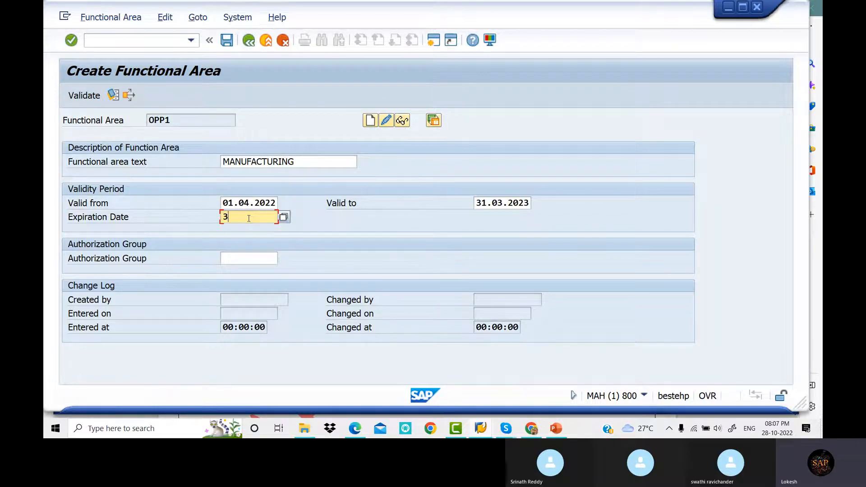
text(1.03.202)
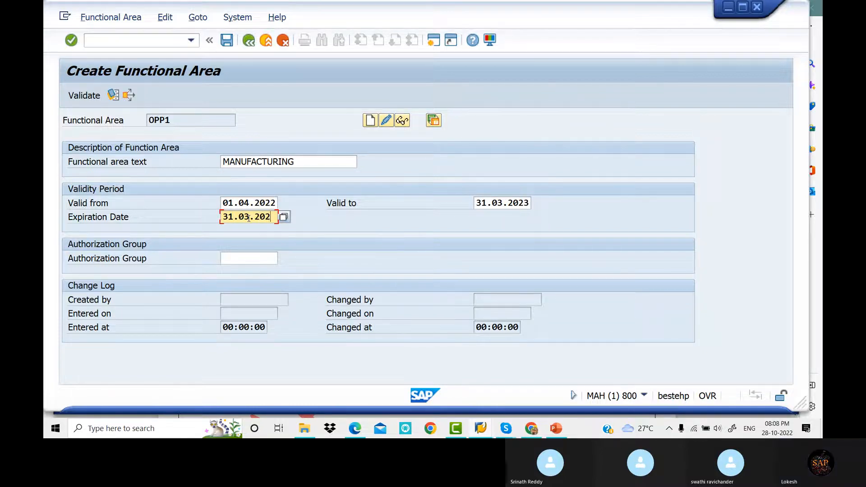
text(3)
key(Tab)
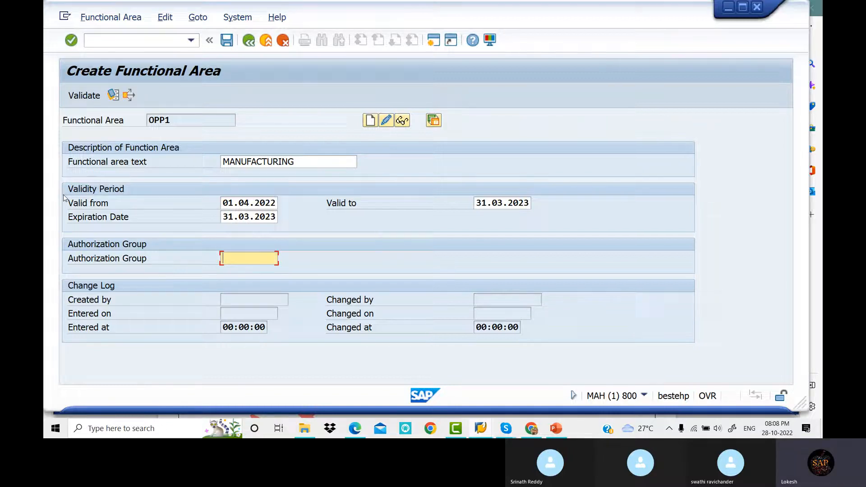
click(226, 41)
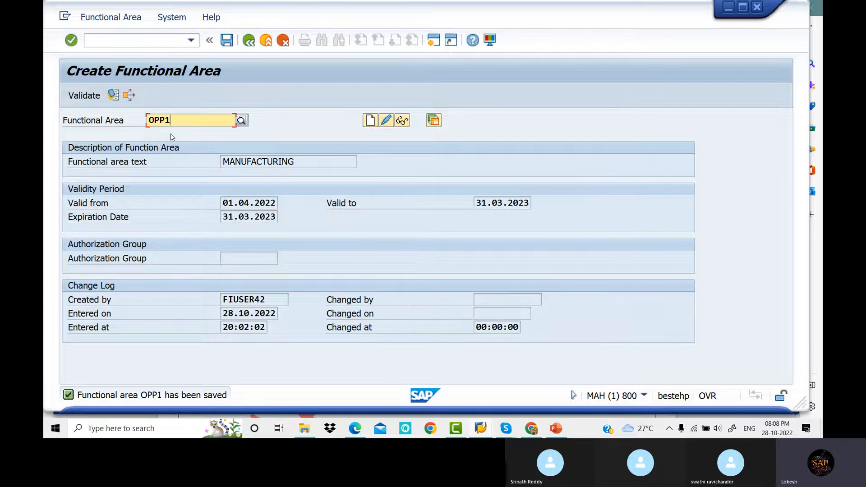
- Replace the functional area code with OPP2 and start creating it as a new functional area
key(BackSpace)
key(BackSpace)
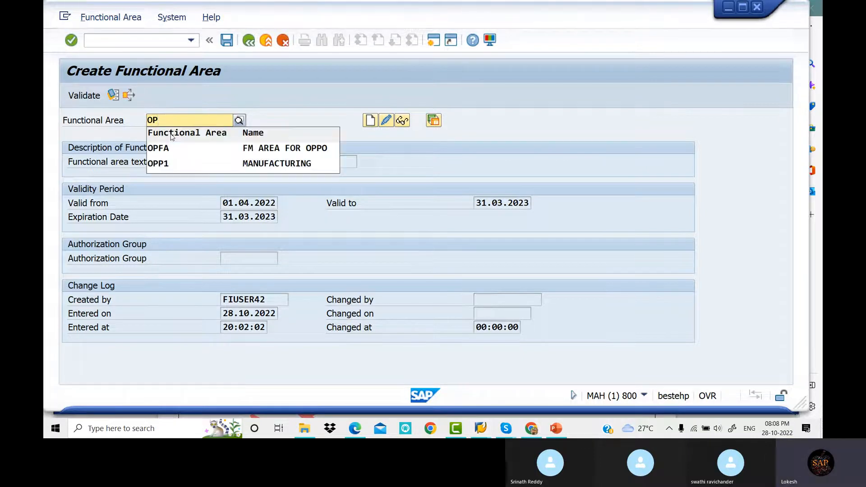
text(P)
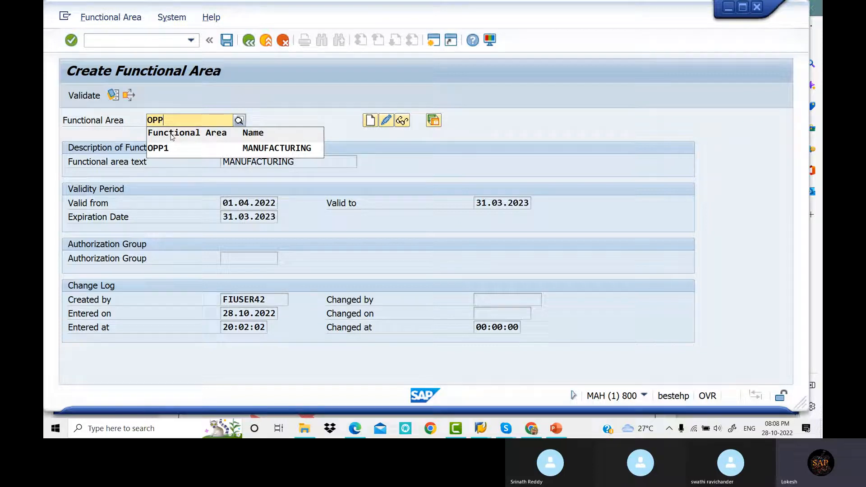
text(2)
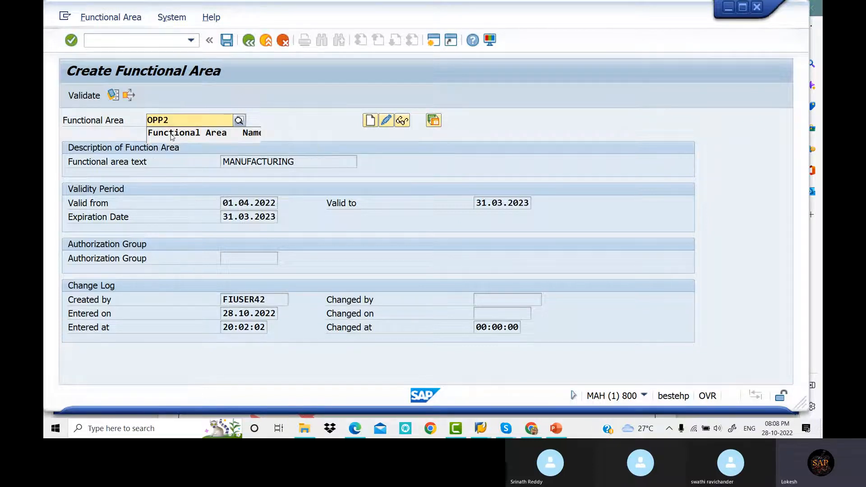
click(371, 121)
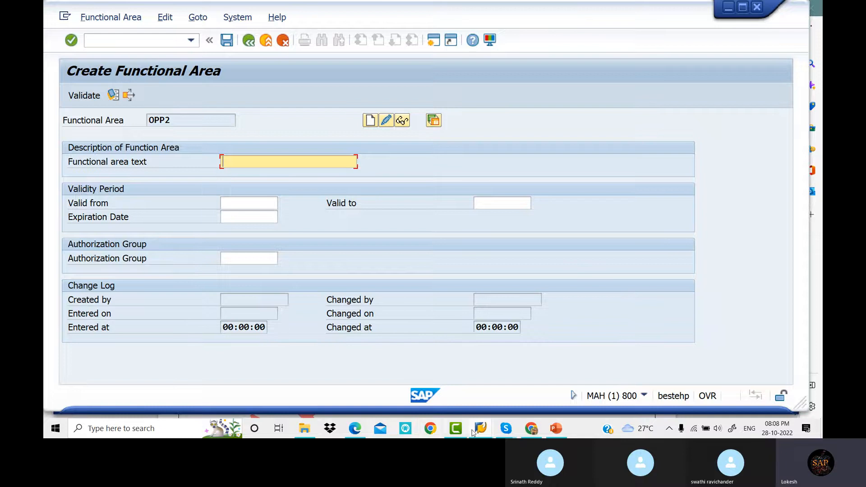
- Look up the second functional area in the PDF notes and enter Sales & Distribution as the text for OPP2
click(363, 427)
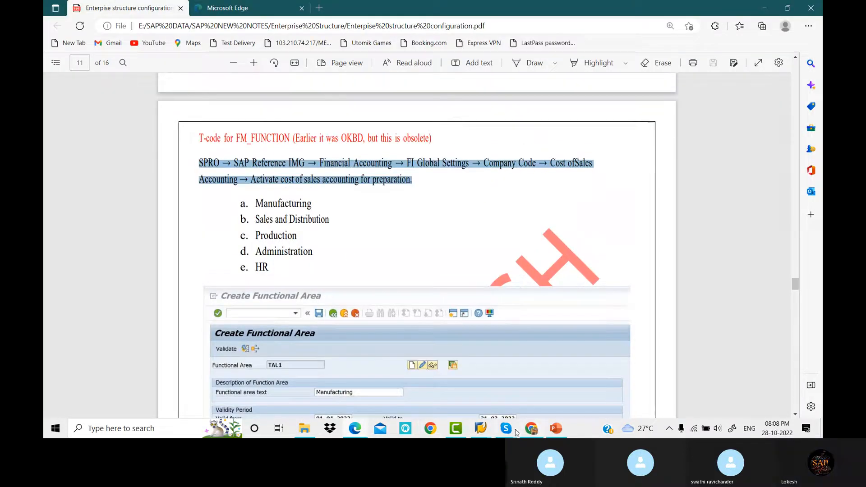
mouse_move(483, 432)
click(504, 399)
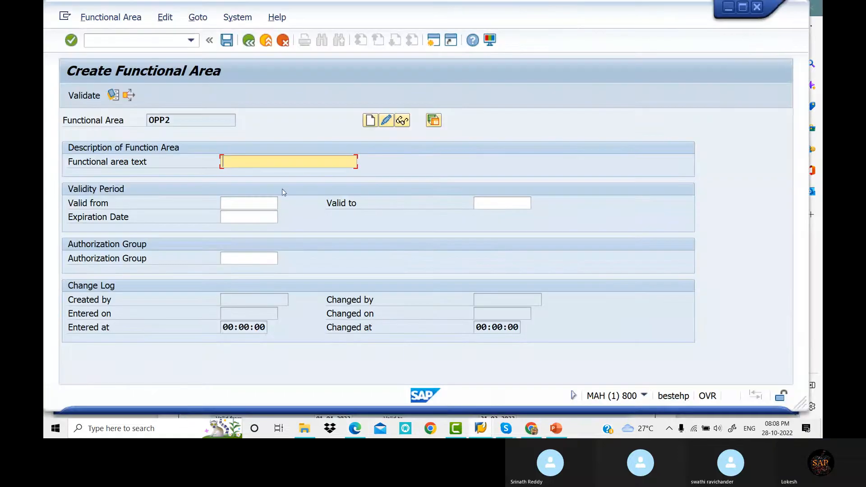
text(Sal)
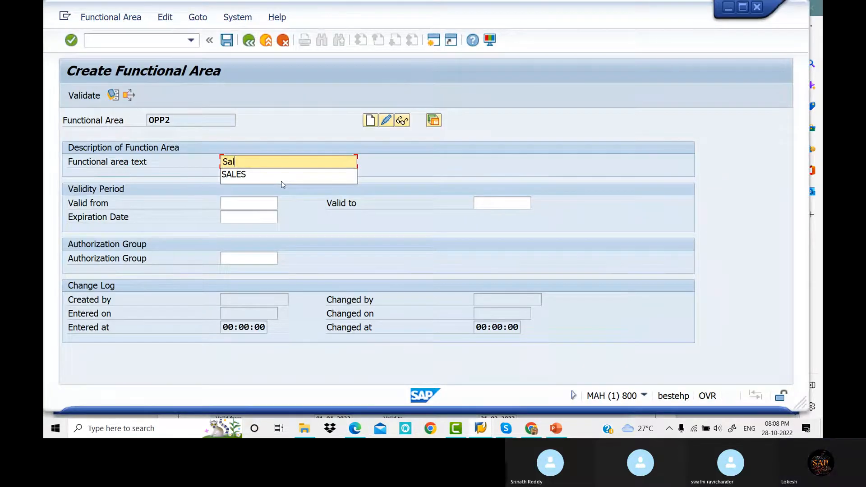
text(es & )
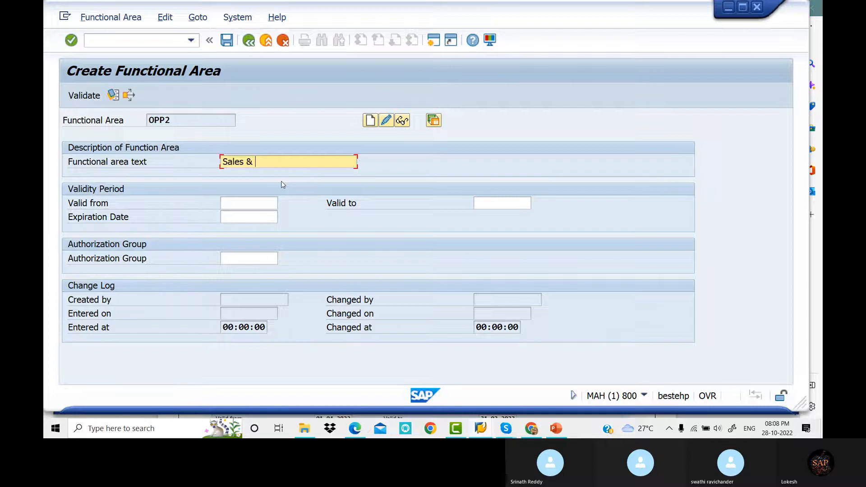
text(Distruibution)
- Set OPP2's validity from 01.04.2022 to 31.03.2023 with expiration date 31.03.2023, and save the functional area
click(242, 204)
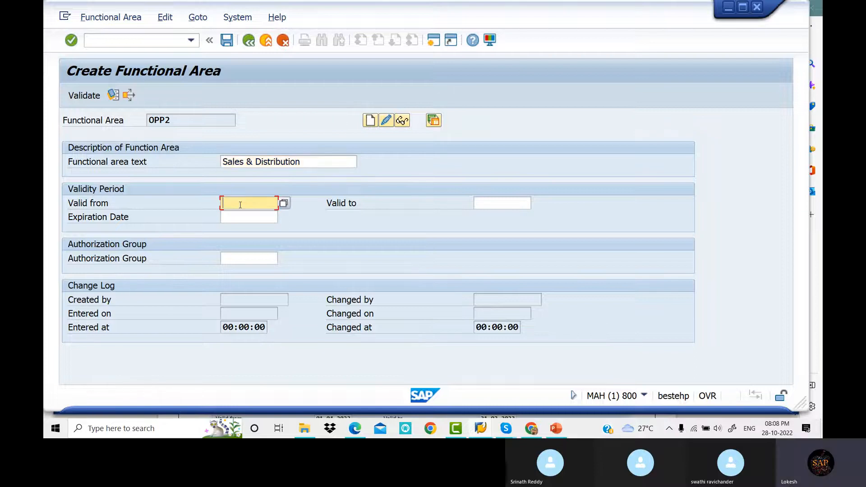
click(239, 221)
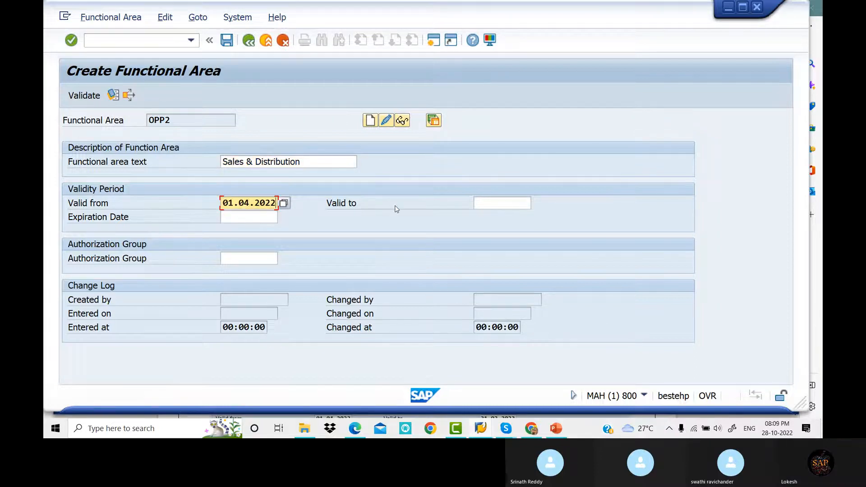
click(496, 205)
click(493, 216)
click(228, 217)
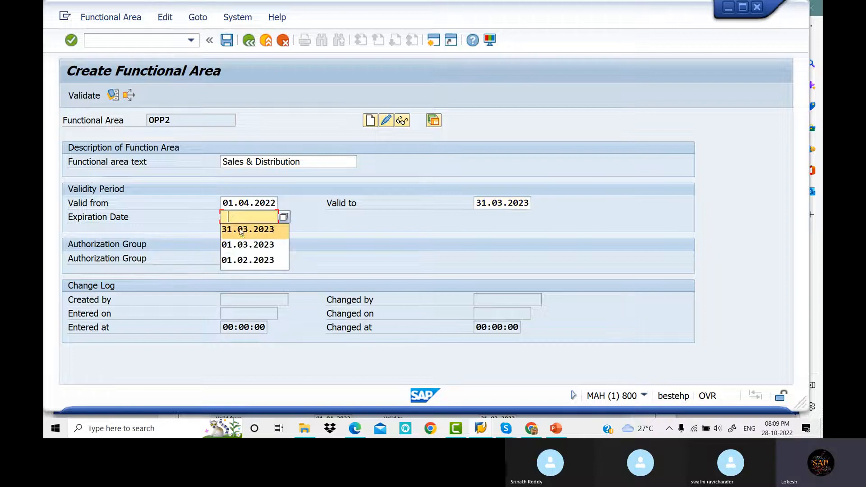
click(241, 231)
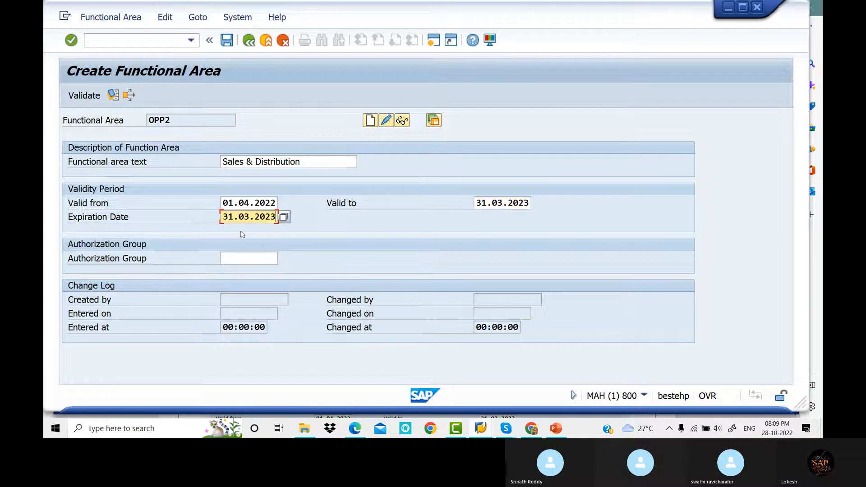
click(229, 43)
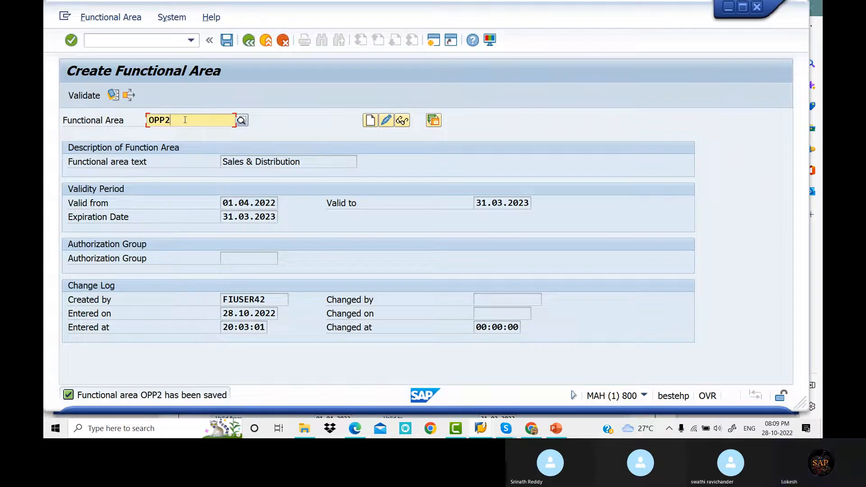
- Start creating functional area OPP3 and, after consulting the PDF notes, enter PRODUCTION as its functional area text
key(BackSpace)
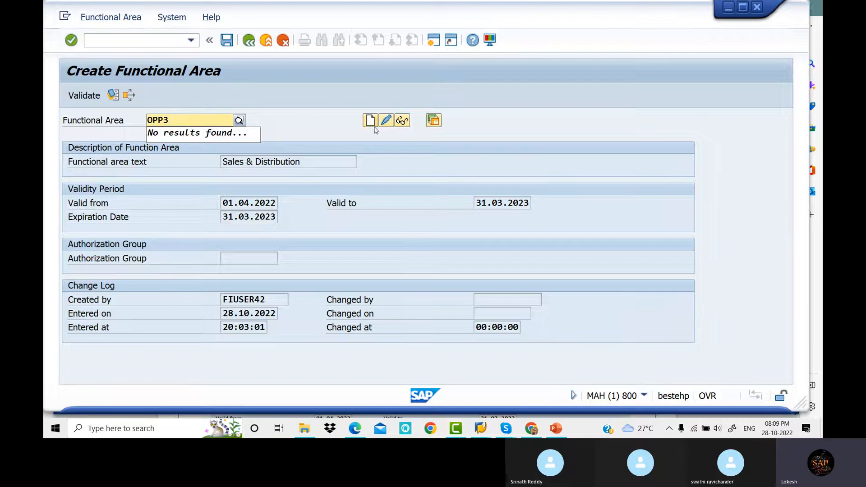
click(370, 120)
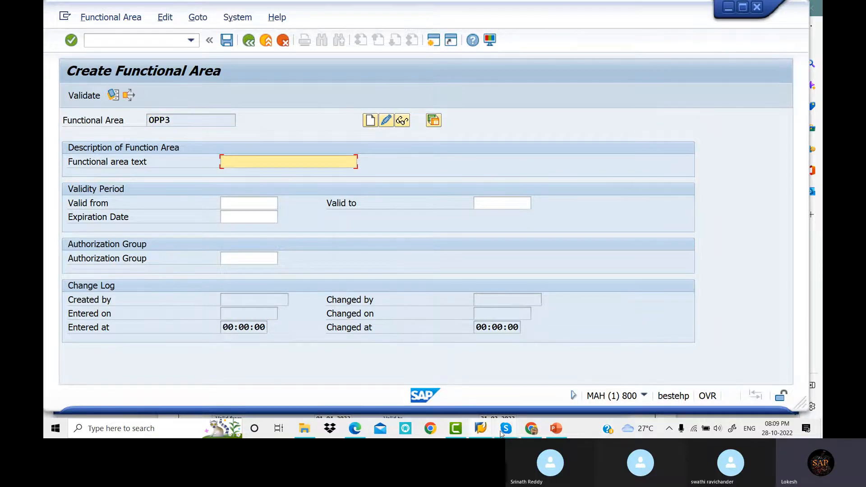
click(355, 430)
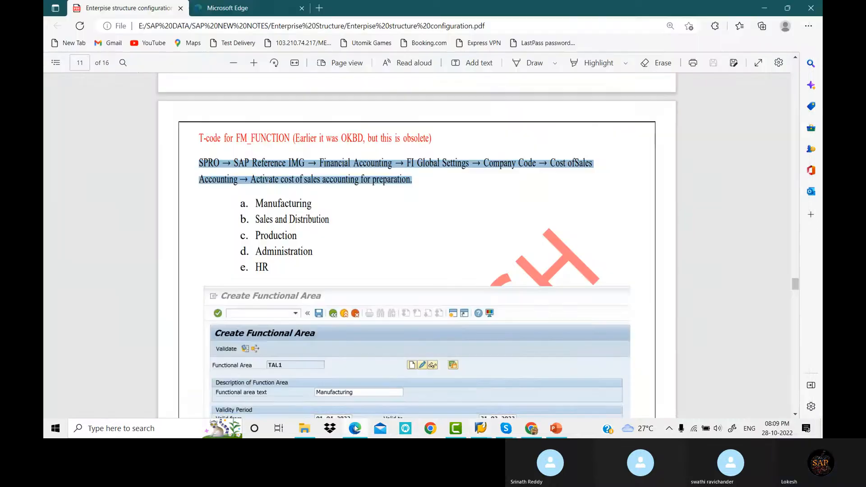
mouse_move(482, 431)
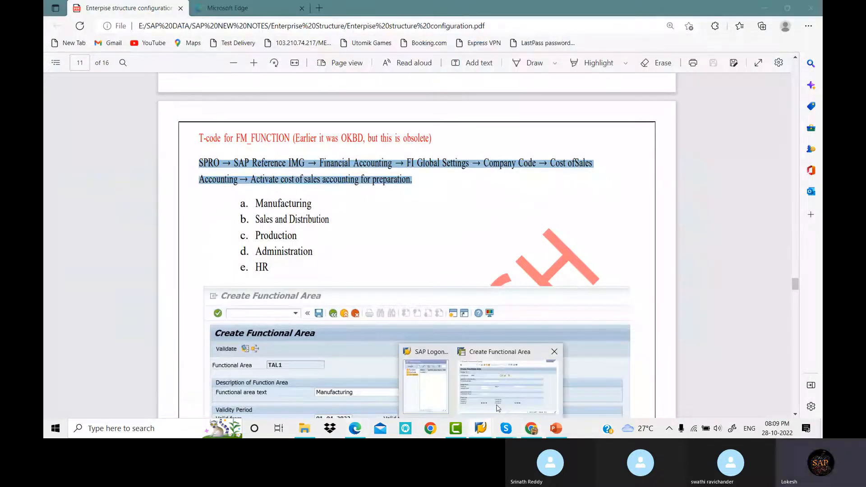
click(522, 380)
text(P)
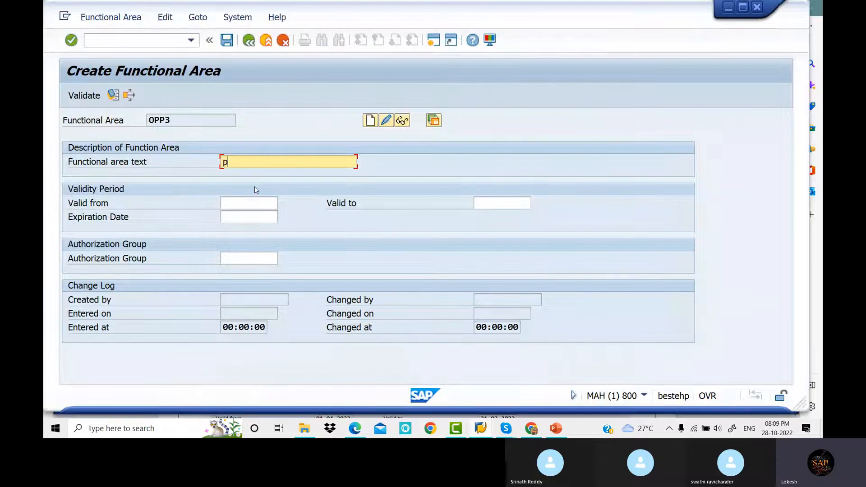
key(Down)
key(Return)
key(Tab)
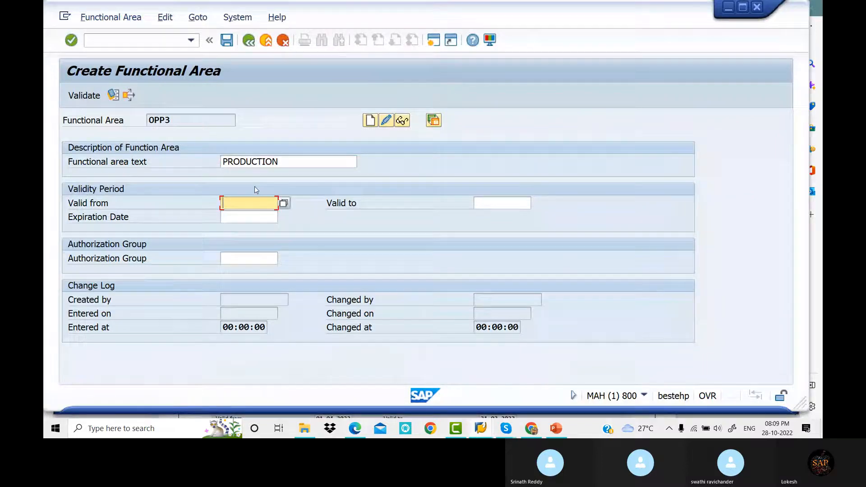
- Set OPP3's validity from 01.04.2022 to 31.03.2023 with expiration date 31.03.2023, save the functional area and leave the transaction
text(0)
key(Down)
key(Return)
click(473, 203)
text(3)
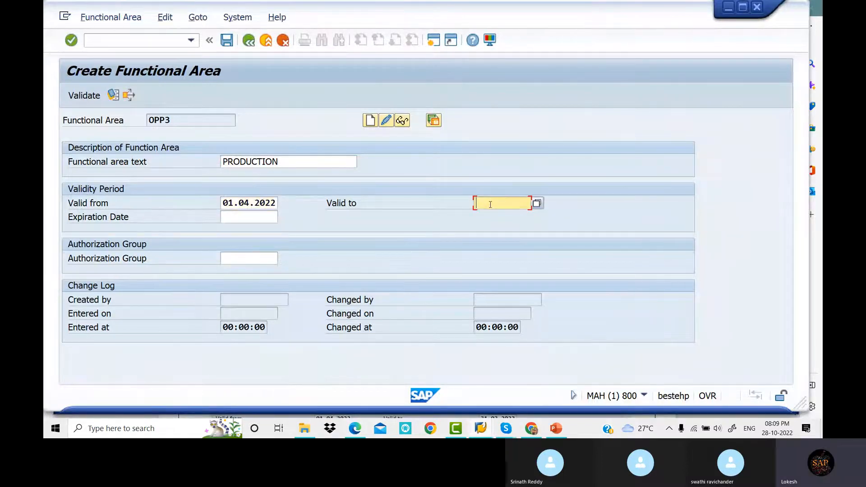
key(Down)
key(Return)
click(249, 216)
click(253, 229)
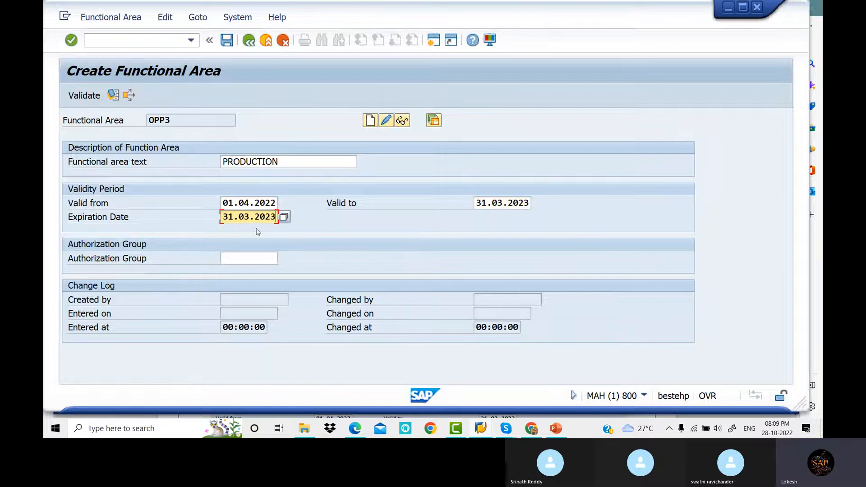
click(227, 41)
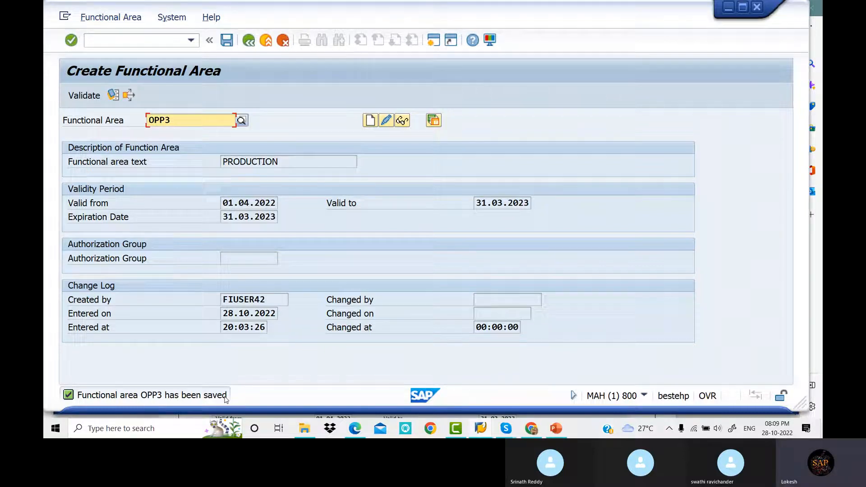
click(254, 44)
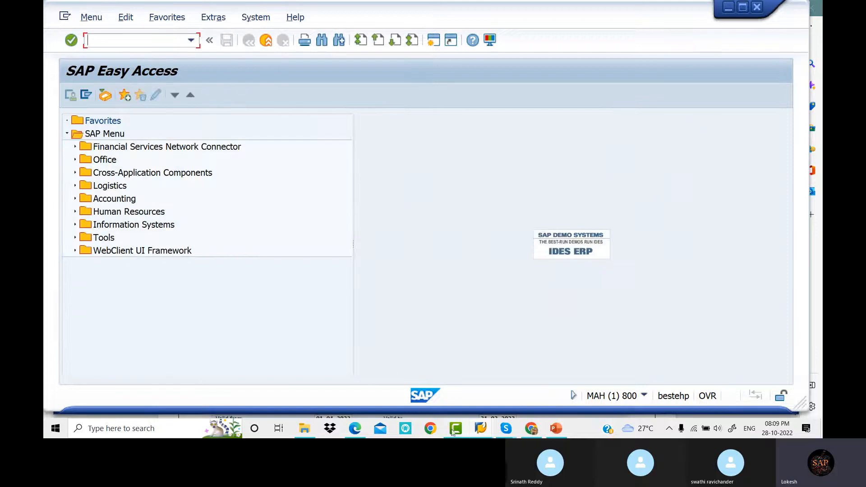
- Consult the Maintain Financial Management Area section of the PDF notes, and open the SAP Reference IMG in SAP through transaction SPRO
click(356, 426)
scroll(311, 170, down, 10)
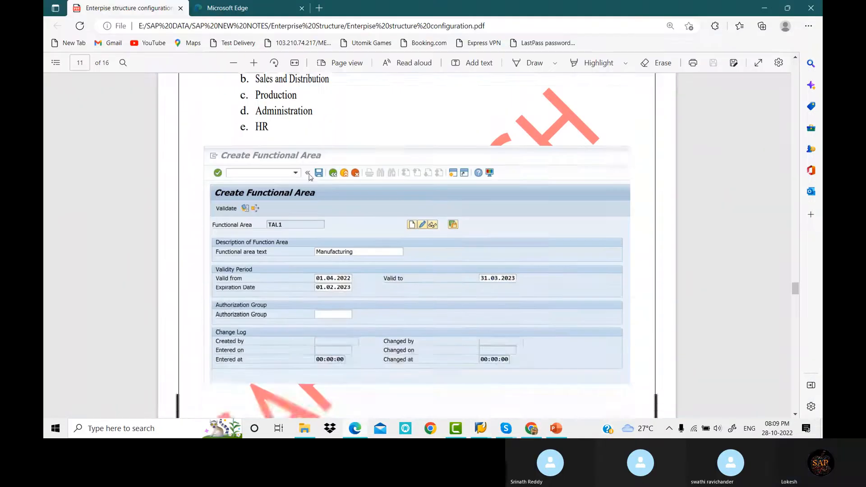
scroll(312, 170, down, 5)
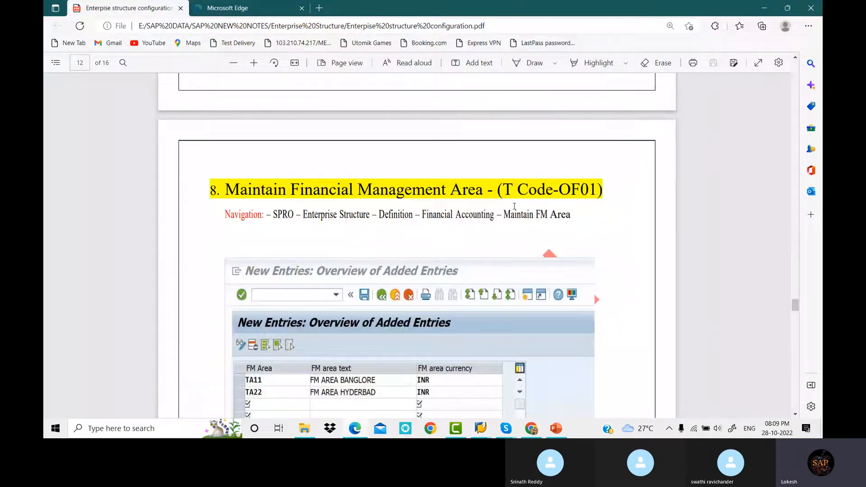
scroll(548, 199, down, 1)
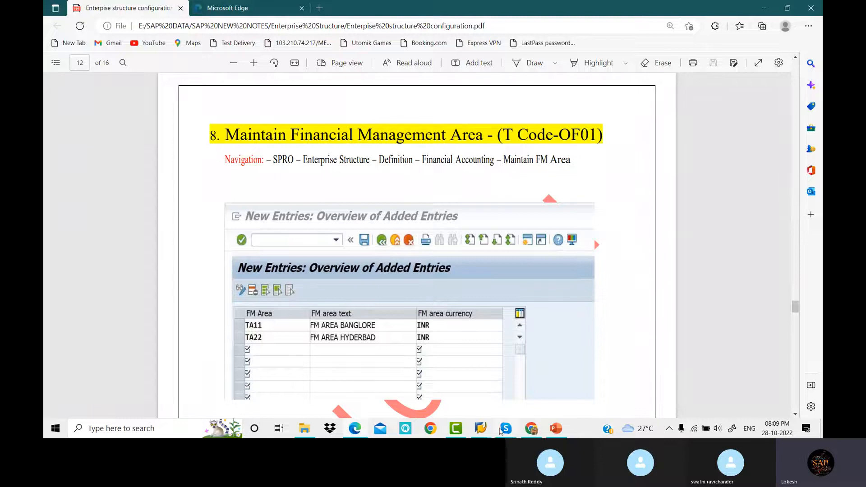
click(481, 428)
click(500, 394)
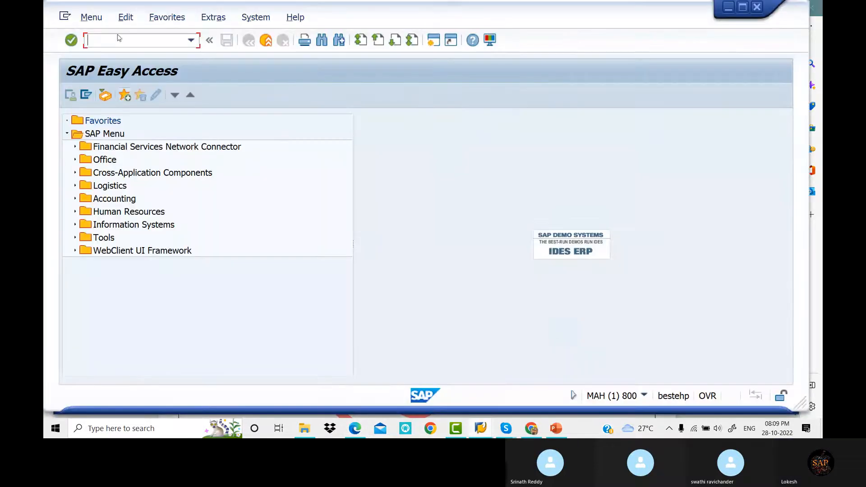
text(SPRO)
key(Return)
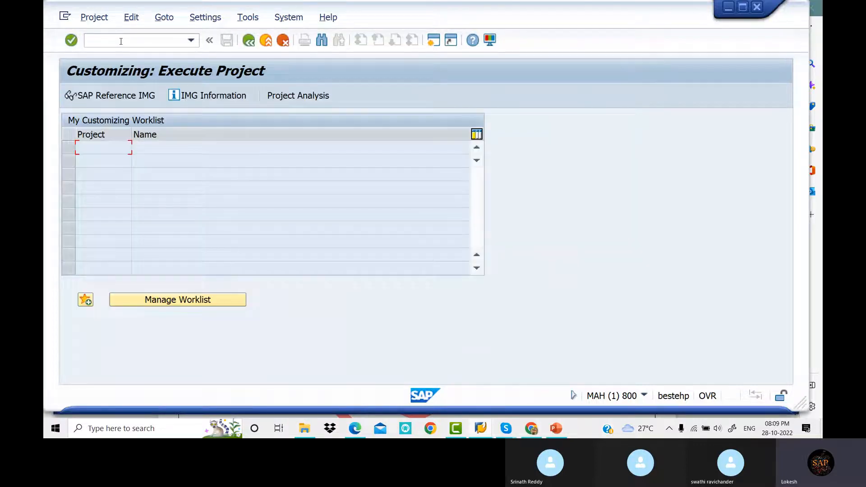
click(116, 97)
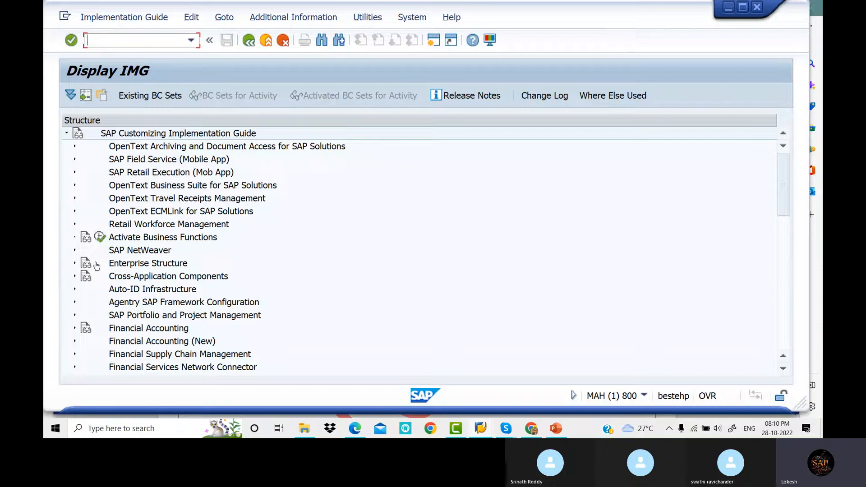
- Open the Maintain FM Area activity under Enterprise Structure, Definition, Financial Accounting, checking the navigation path against the PDF notes
click(123, 264)
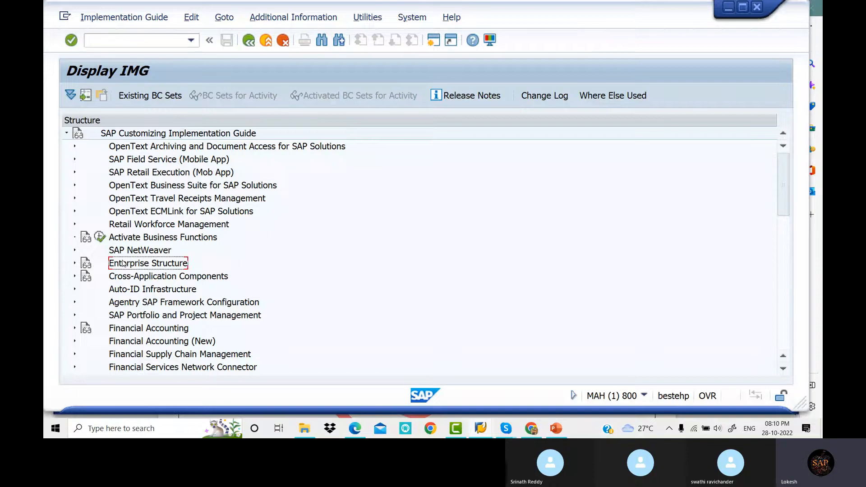
click(75, 265)
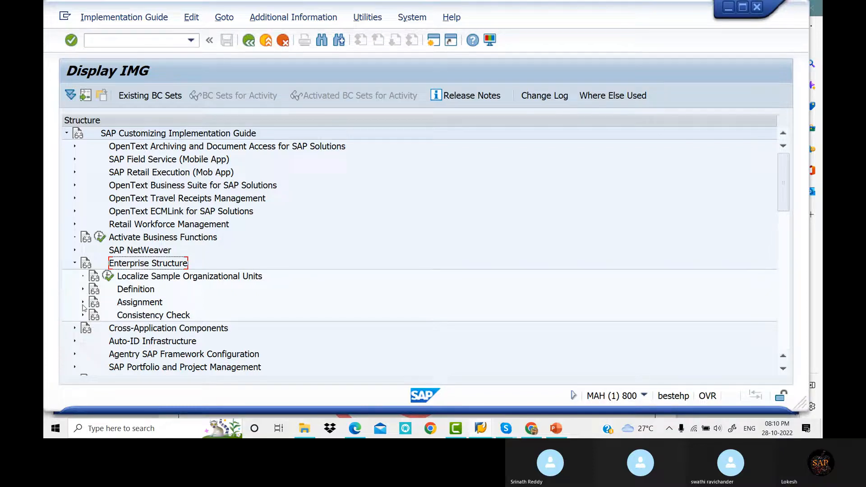
click(83, 291)
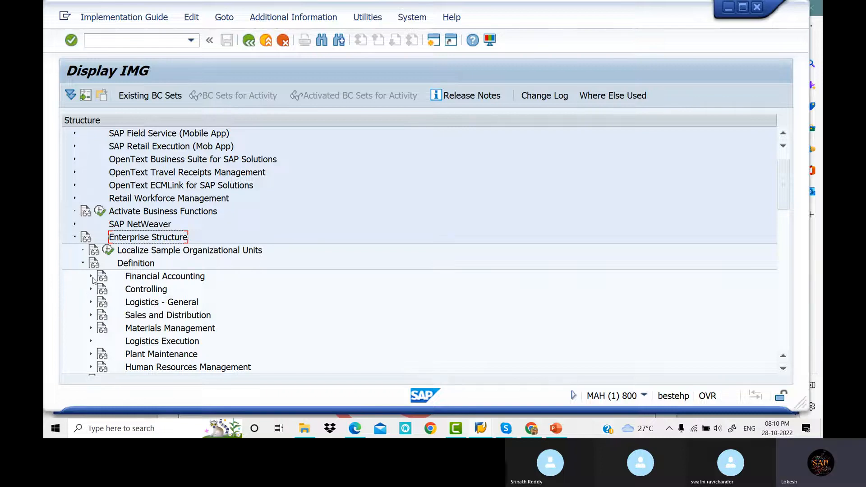
click(92, 278)
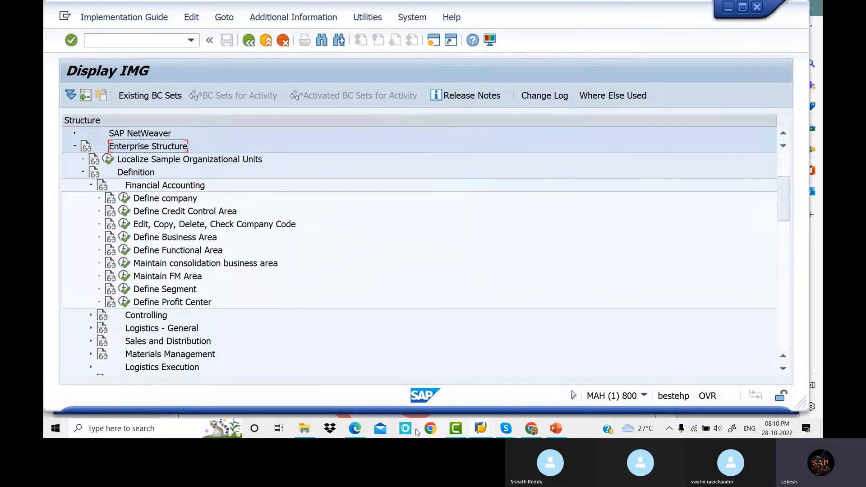
click(354, 429)
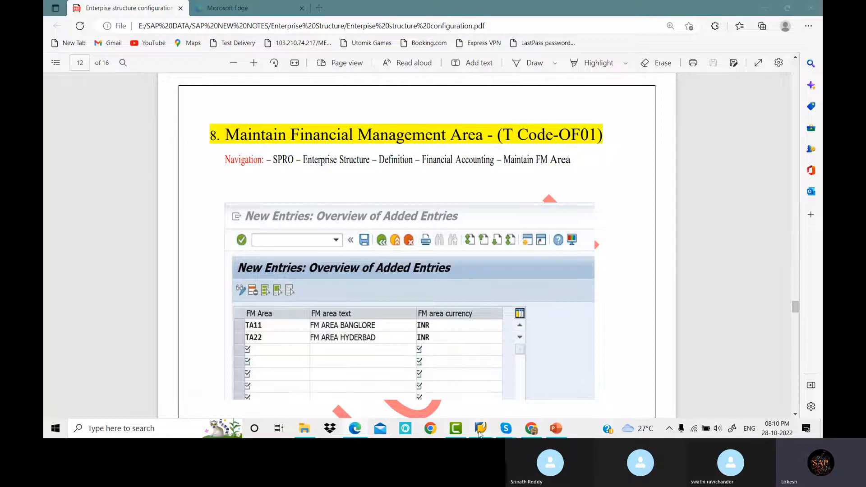
mouse_move(479, 430)
click(496, 373)
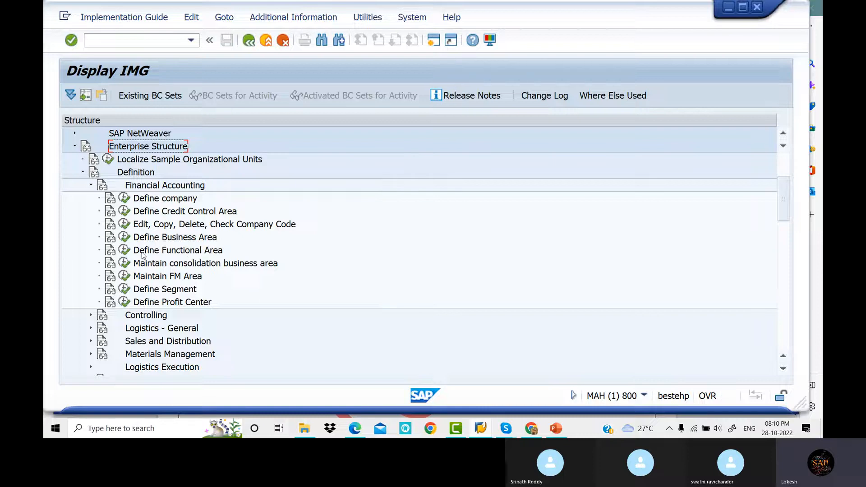
click(124, 276)
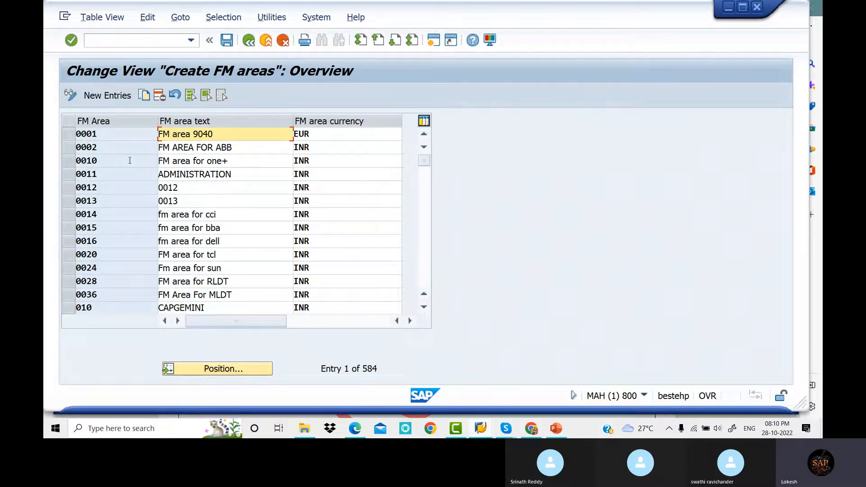
- Copy the existing FM area 0002 and give the copy the FM area code OPP1
double_click(257, 166)
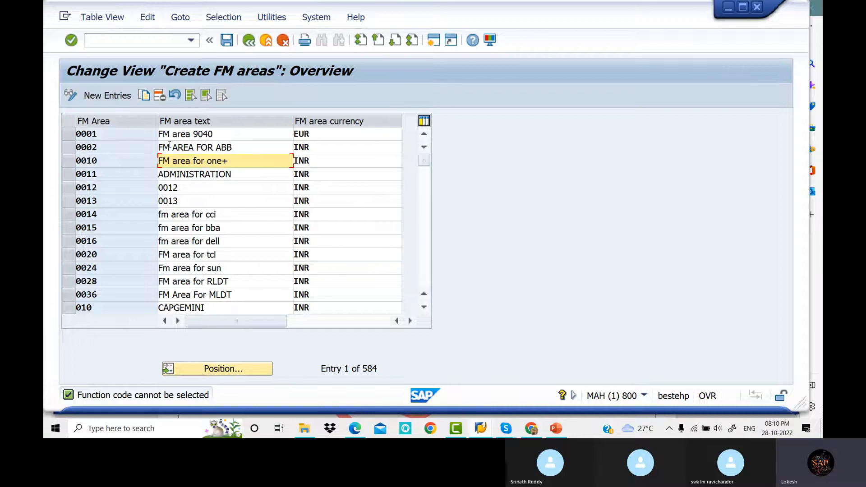
click(70, 150)
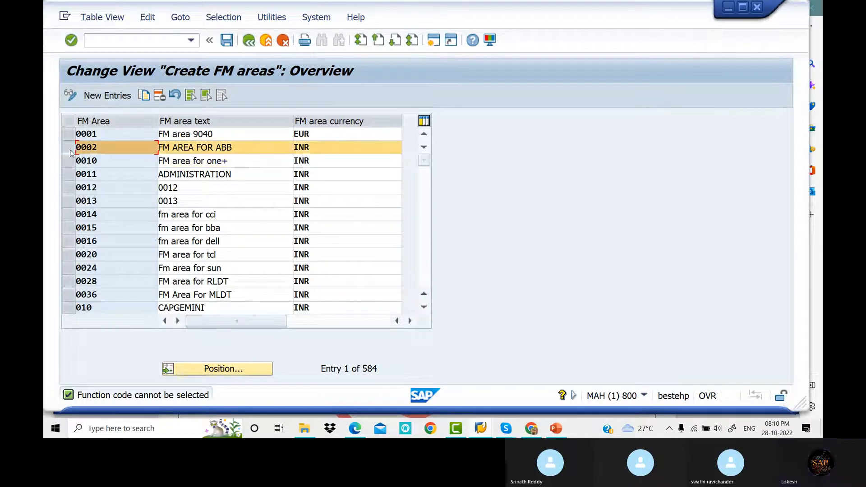
click(144, 97)
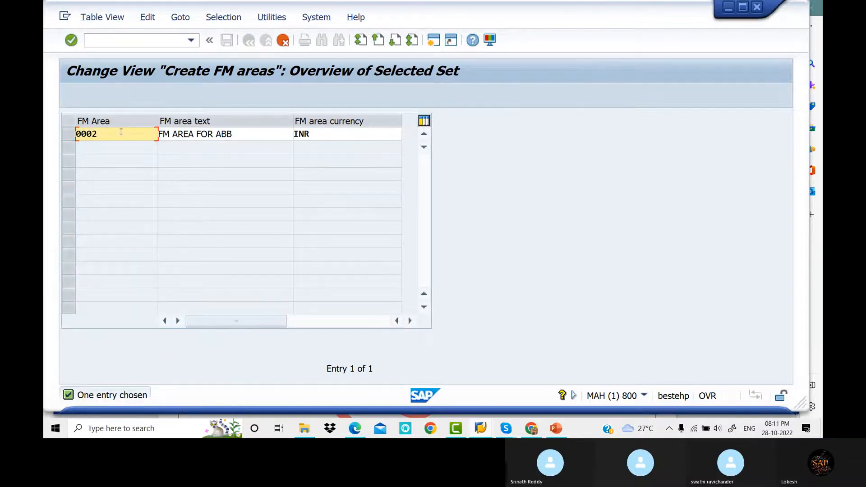
key(BackSpace)
key(BackSpace)
key(BackSpace)
key(BackSpace)
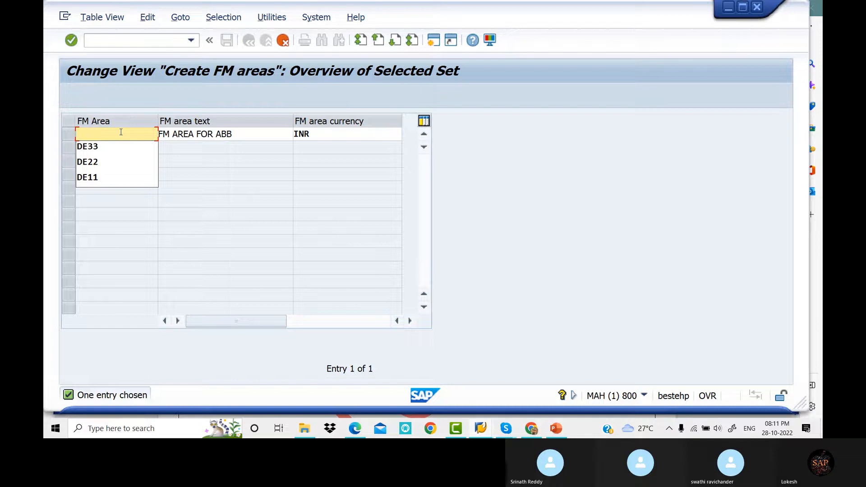
text(OPP1)
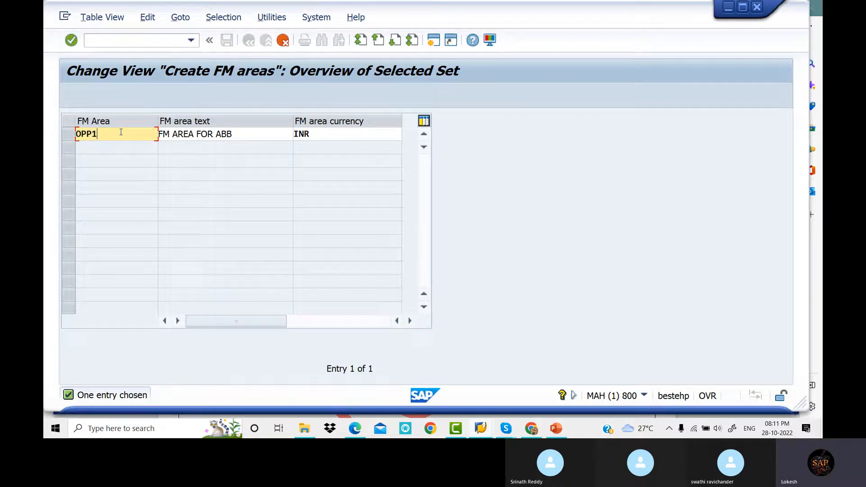
- Replace the copied entry's FM area text with FM AREA FOR OPPO8 and confirm the copy
key(Tab)
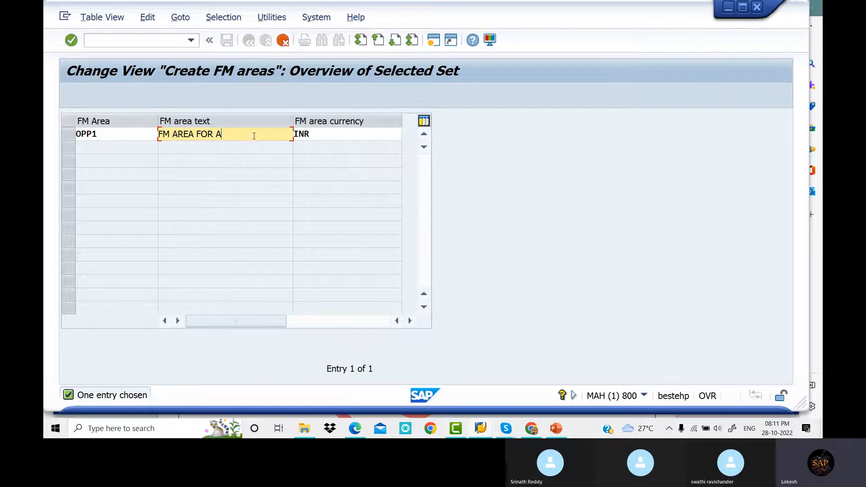
text(FM AREA FOR A)
key(BackSpace)
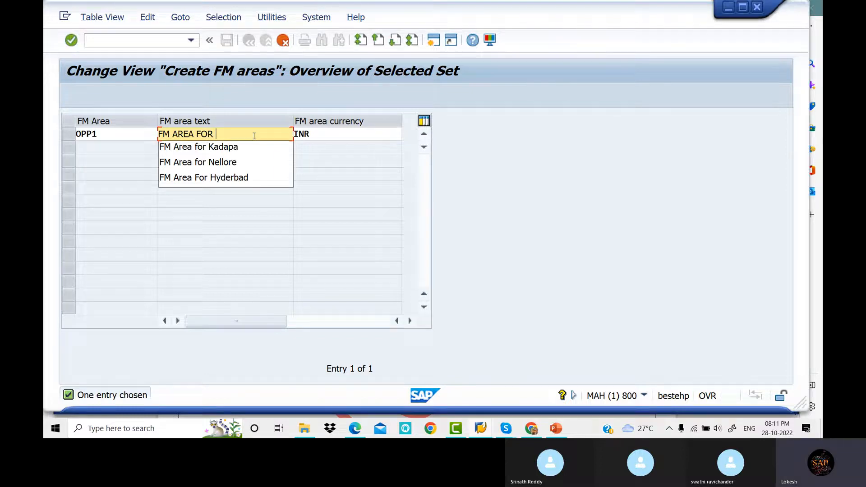
text(OPPO)
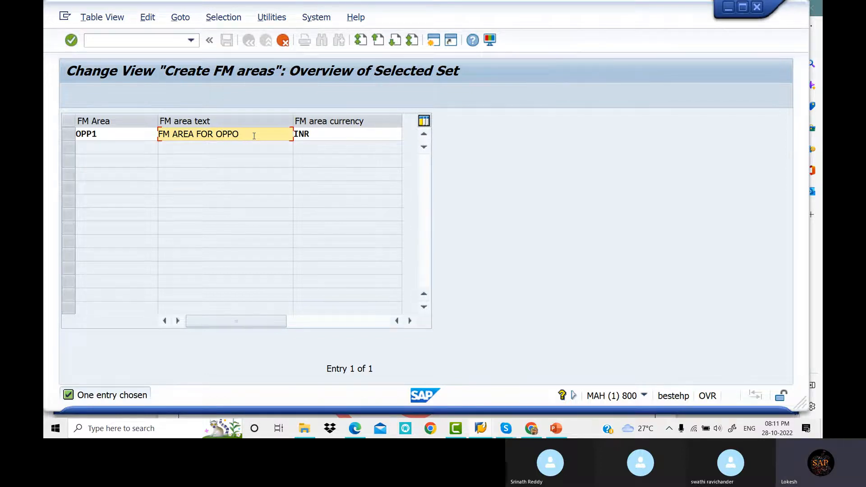
text(8)
key(Return)
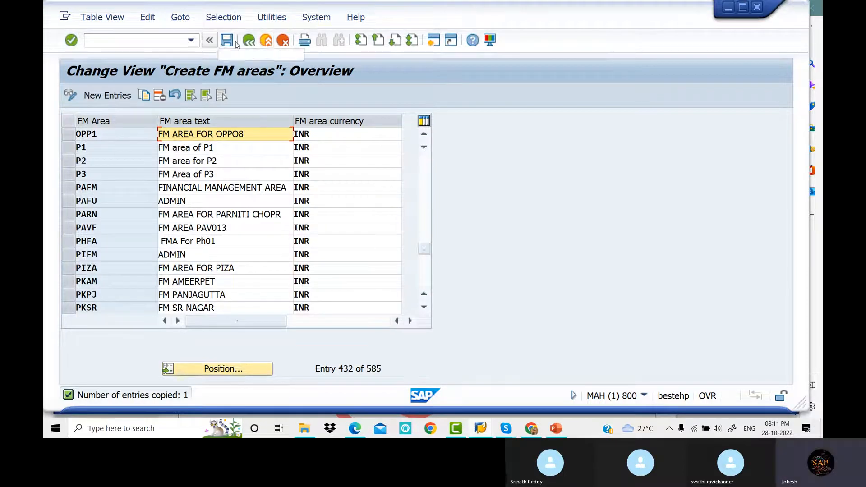
- Save the new FM area and start creating a new customizing request for it
click(230, 43)
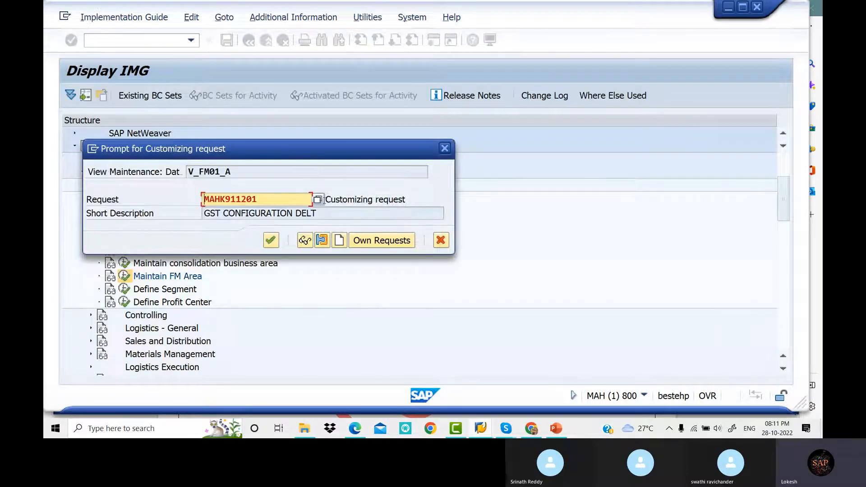
click(318, 200)
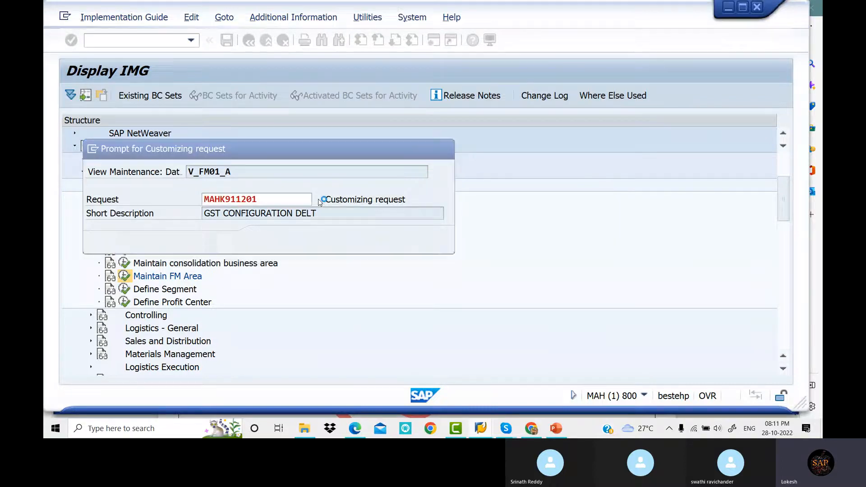
click(516, 135)
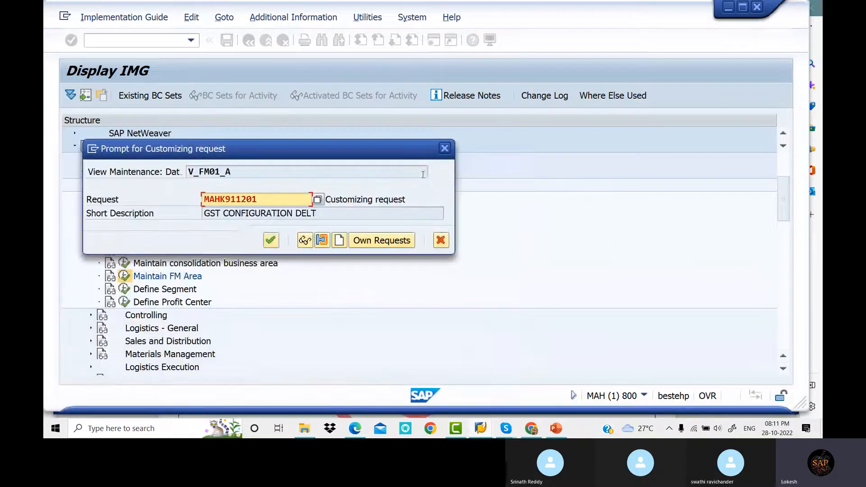
key(Return)
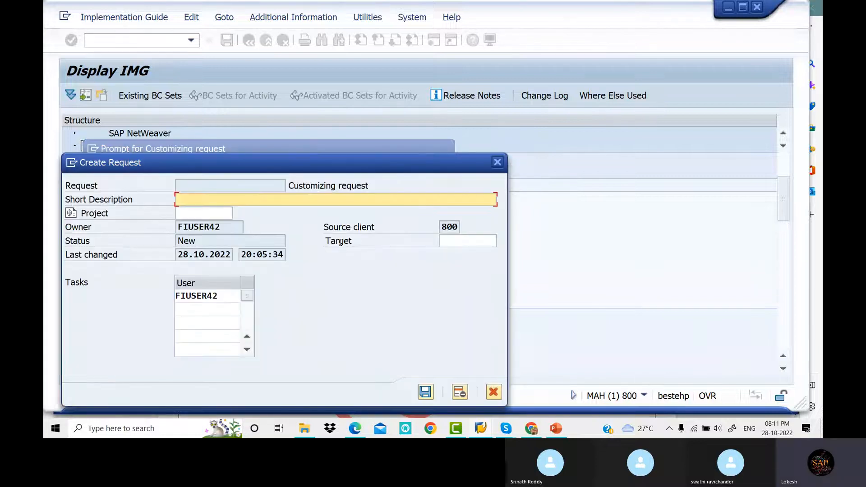
- Check the section title in the PDF notes, describe the customizing request as Maintain Financial Mgt Area OPPO8, and save the request
click(357, 429)
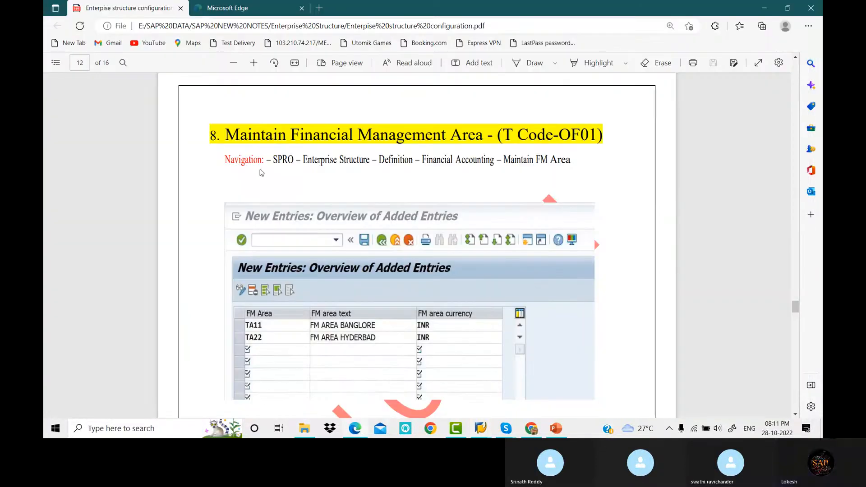
click(481, 429)
click(485, 396)
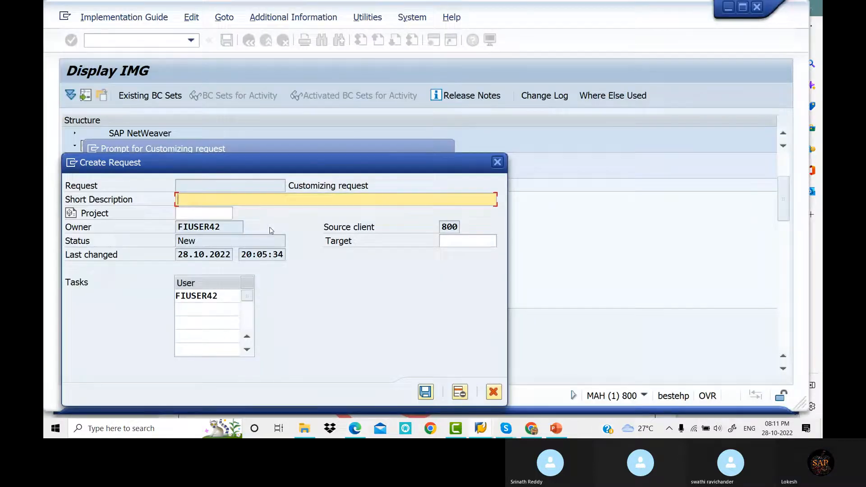
text(Maintain Financial)
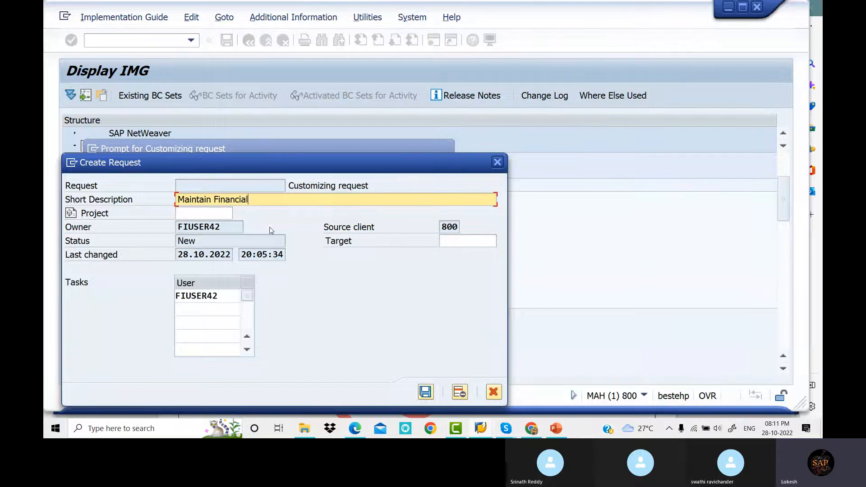
text( Mgt Area OPPO8)
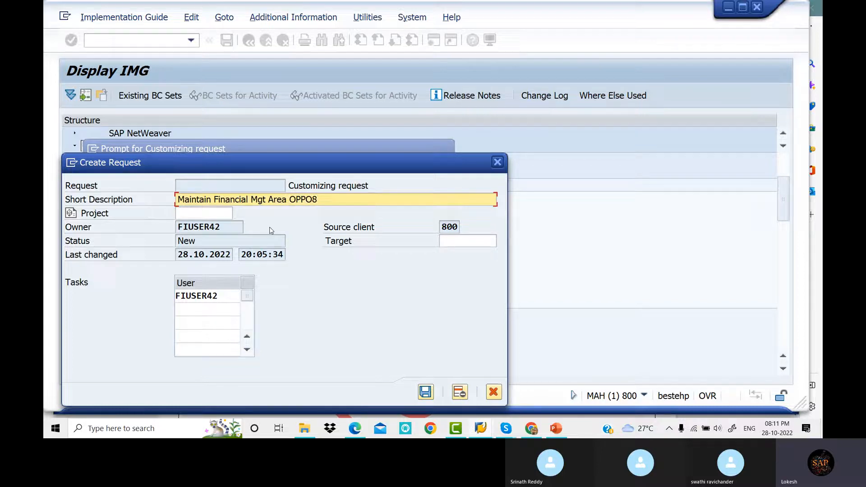
click(425, 391)
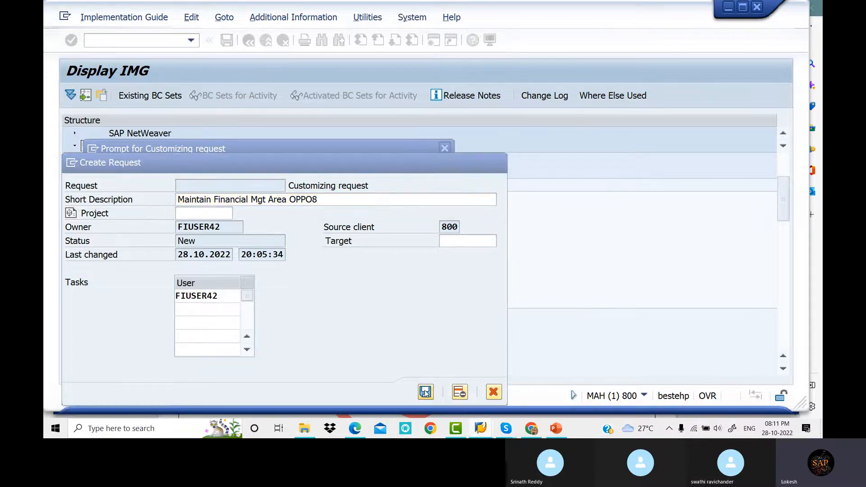
- Confirm the customizing request for the new FM area and return to the IMG structure
click(277, 244)
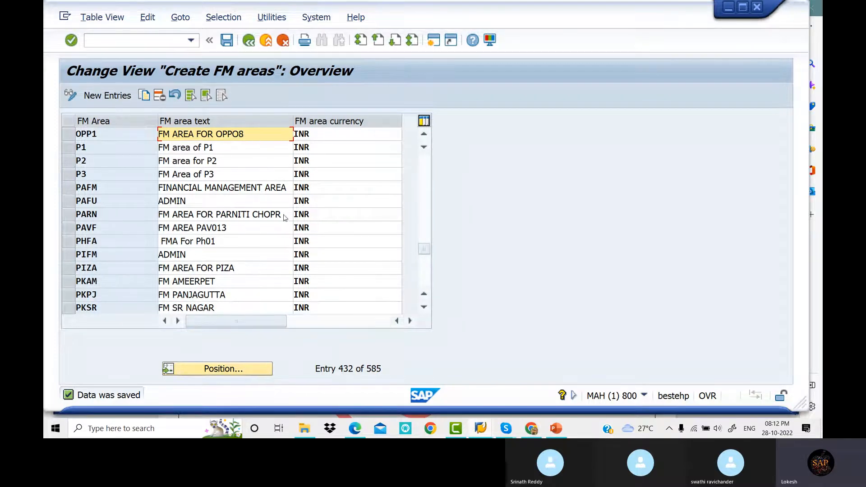
click(247, 41)
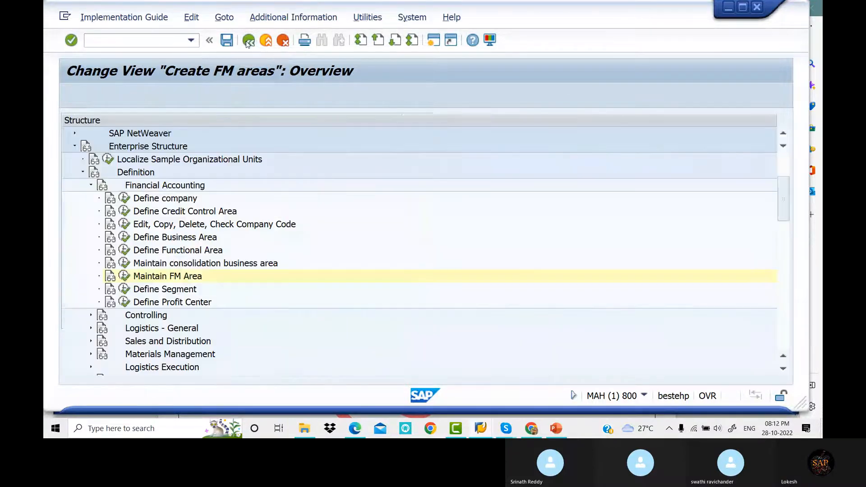
- Look up the configuration task that follows FM area creation in the PDF notes, and return to SAP
click(355, 428)
scroll(345, 229, down, 3)
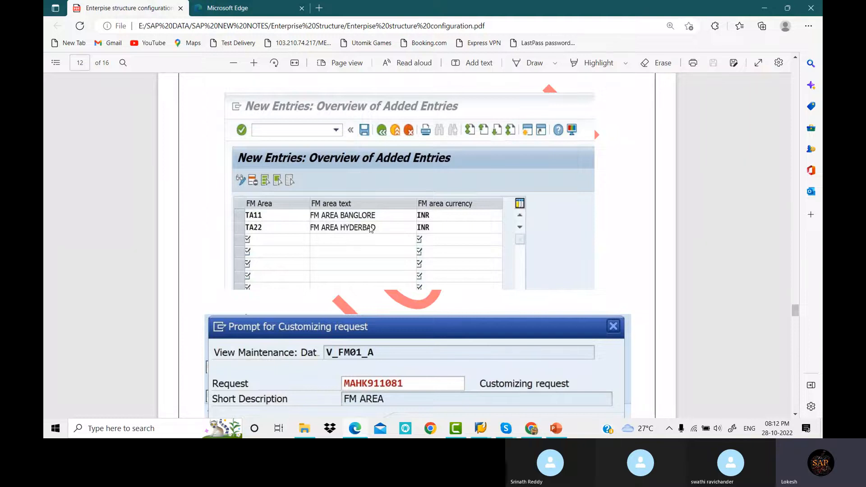
scroll(383, 236, down, 4)
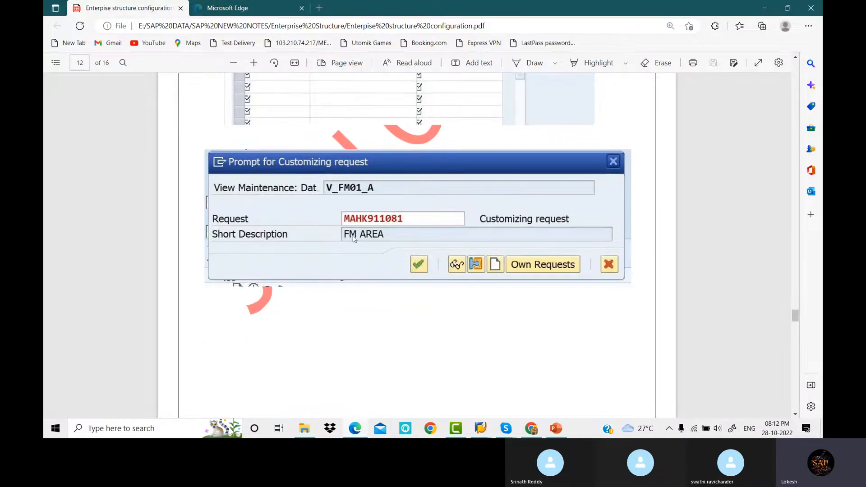
scroll(393, 227, down, 10)
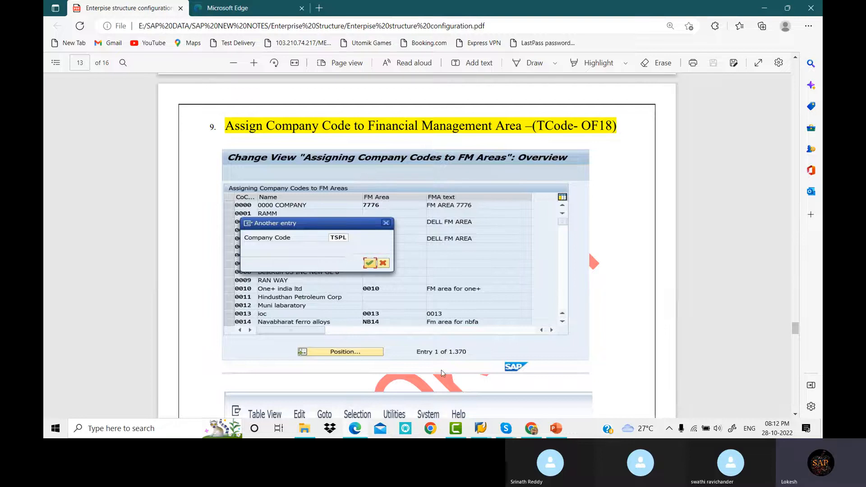
mouse_move(481, 428)
click(493, 387)
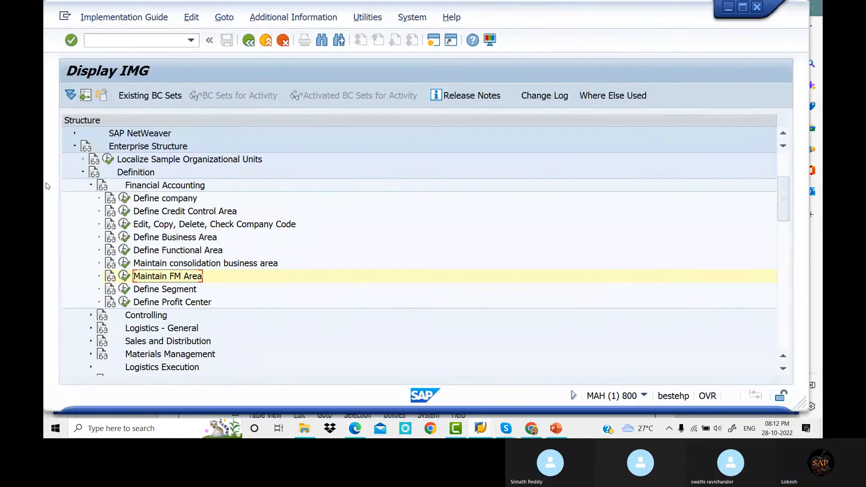
- Open the Assign company code to financial management area activity from the Financial Accounting assignments of the Enterprise Structure
click(83, 172)
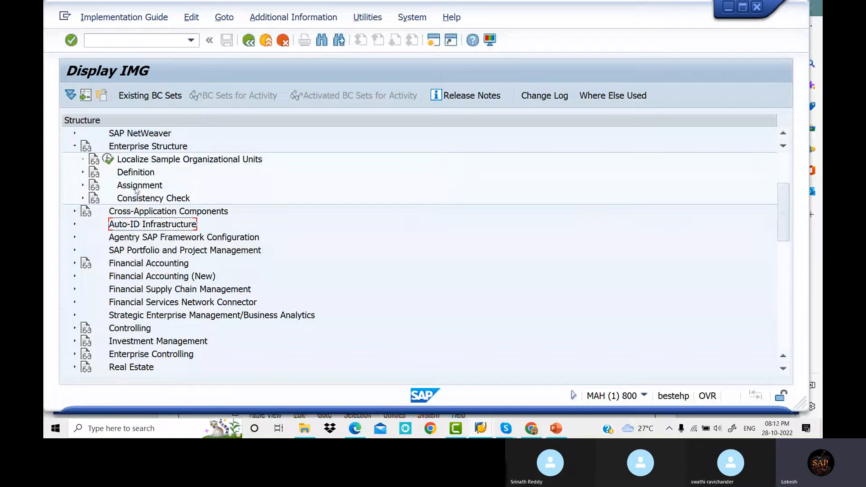
click(83, 185)
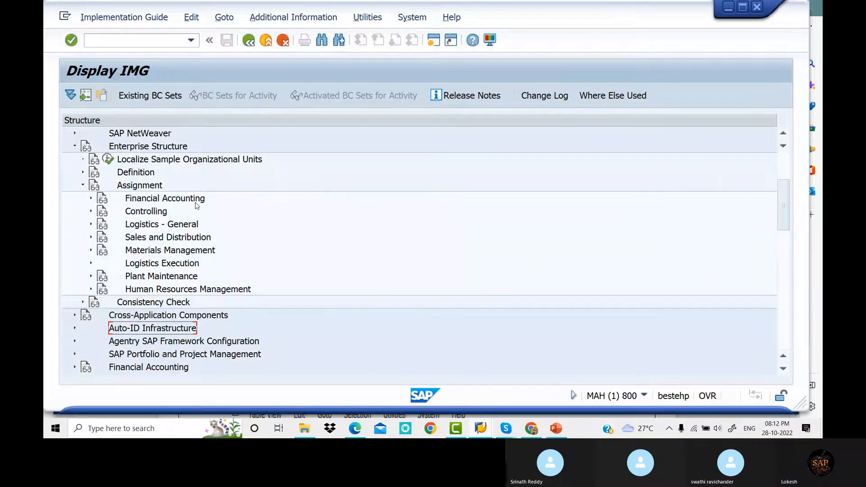
click(91, 199)
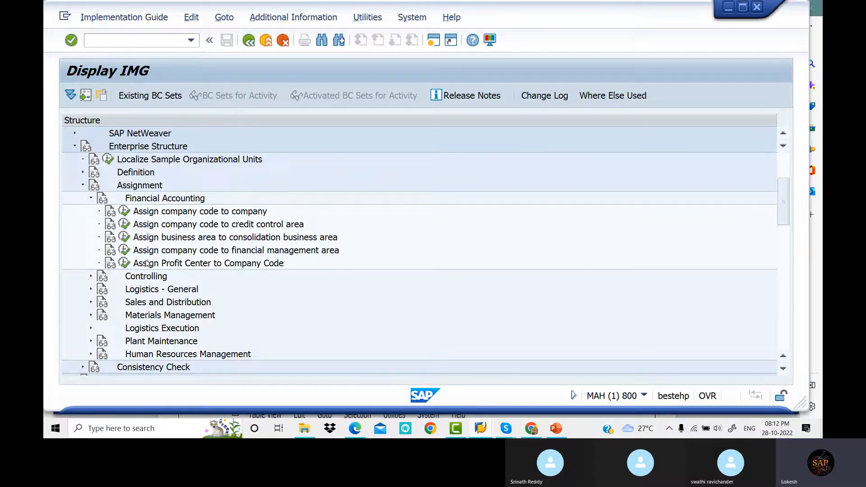
click(124, 251)
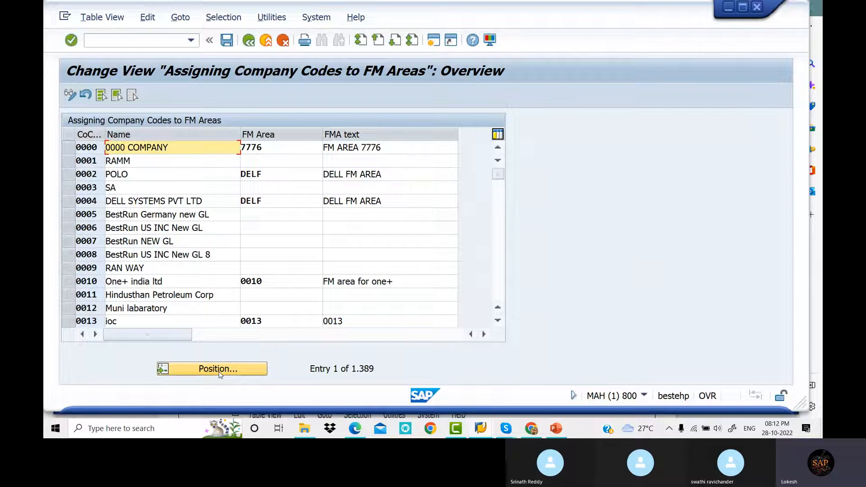
- Position the company code assignment list at company code OPP5
click(219, 370)
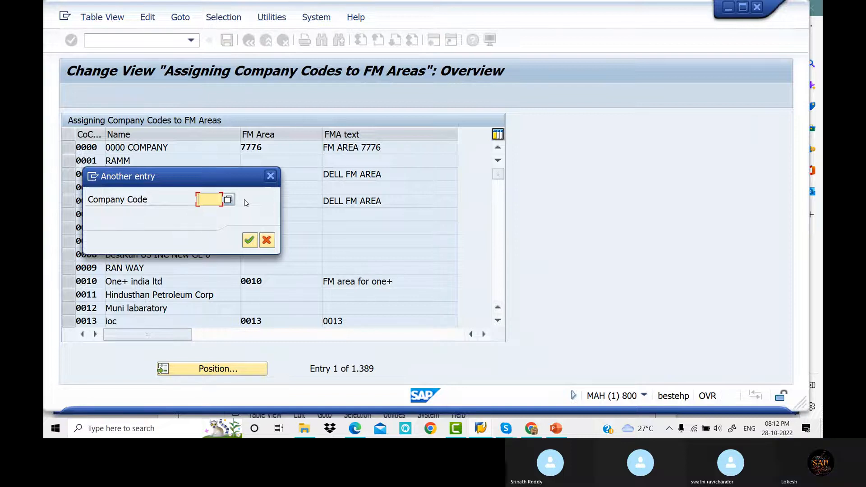
text(OP)
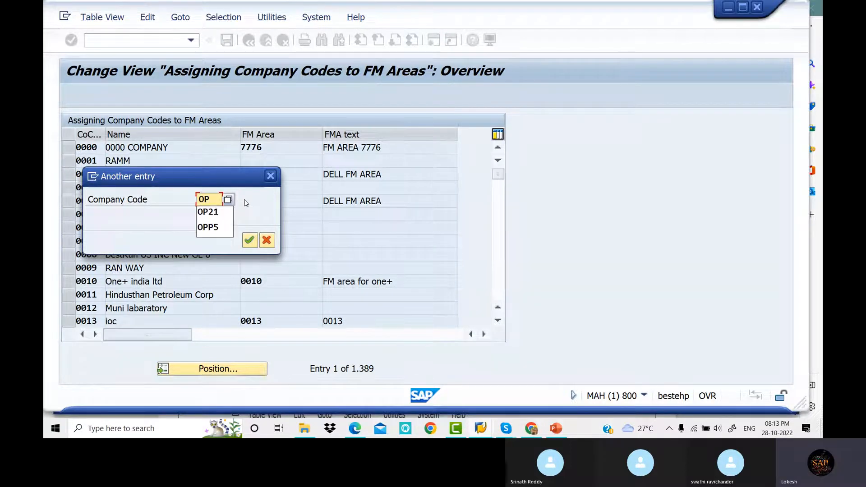
click(209, 227)
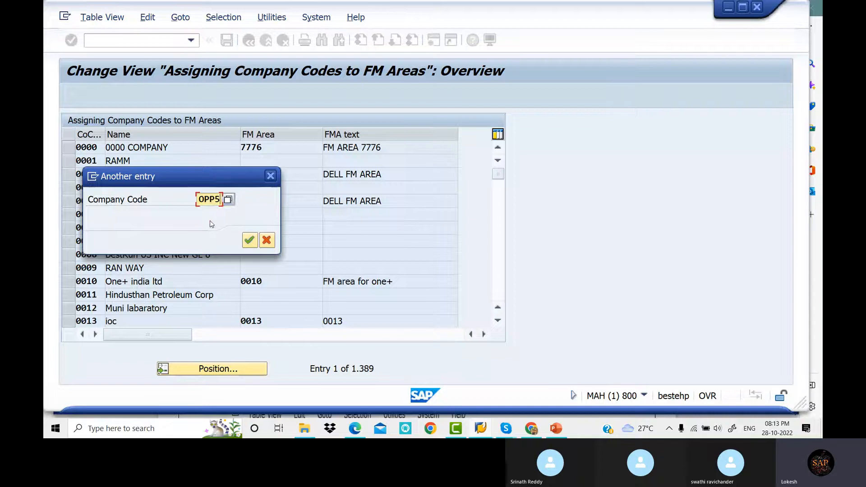
click(250, 240)
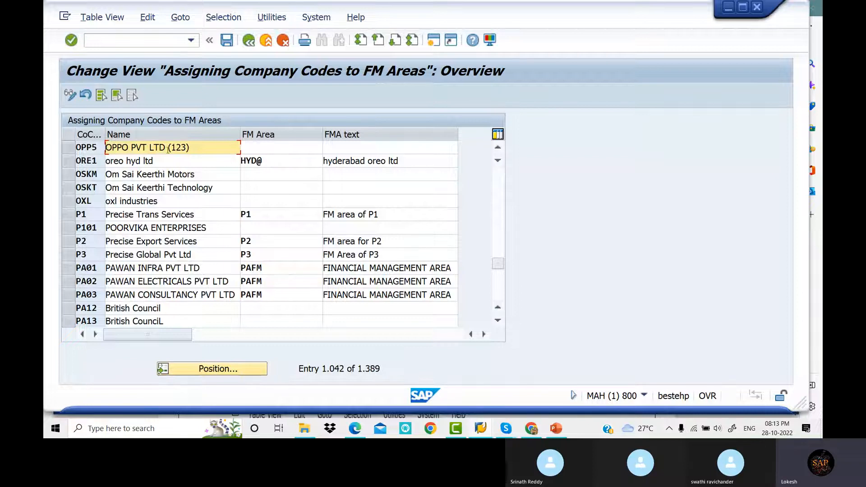
- Assign FM area OPP1 to company code OPP5
click(275, 149)
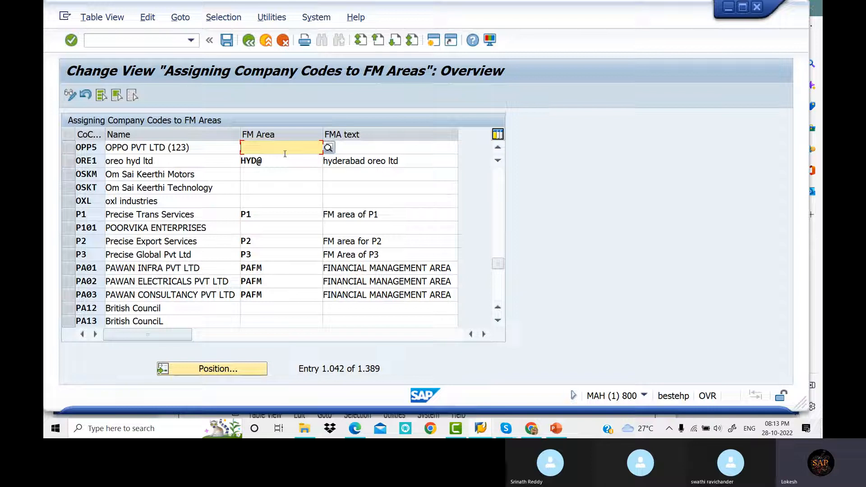
text(OPP)
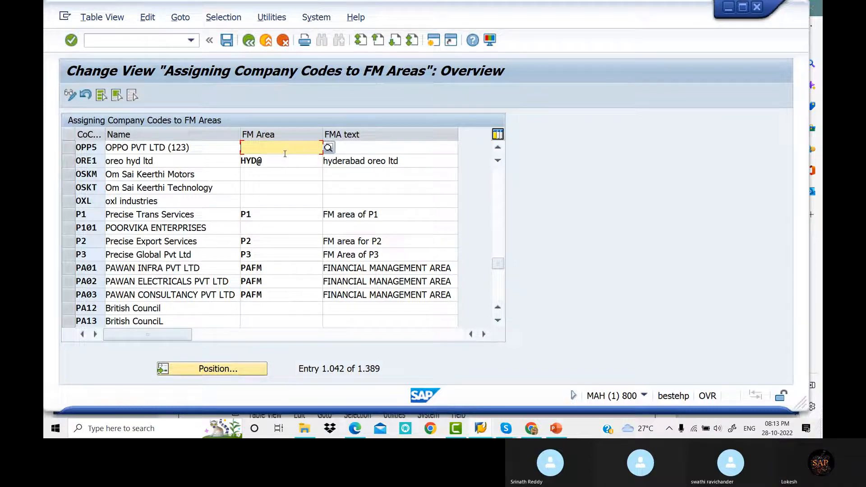
text(1)
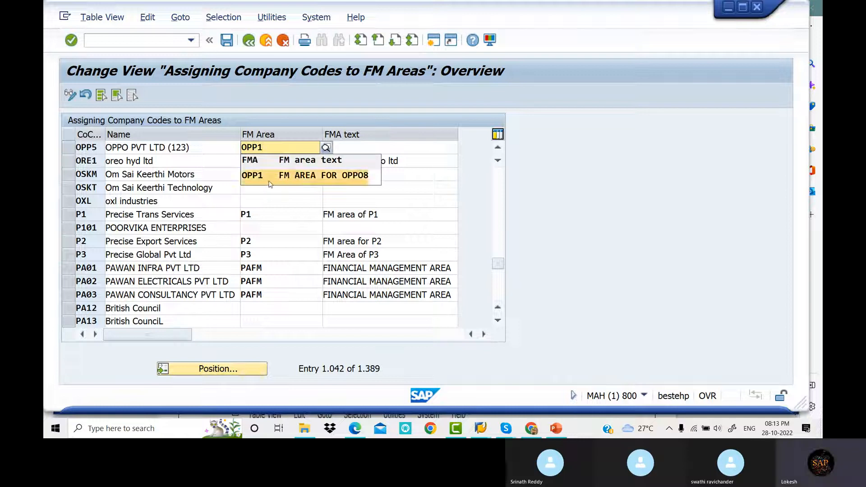
click(360, 180)
key(Tab)
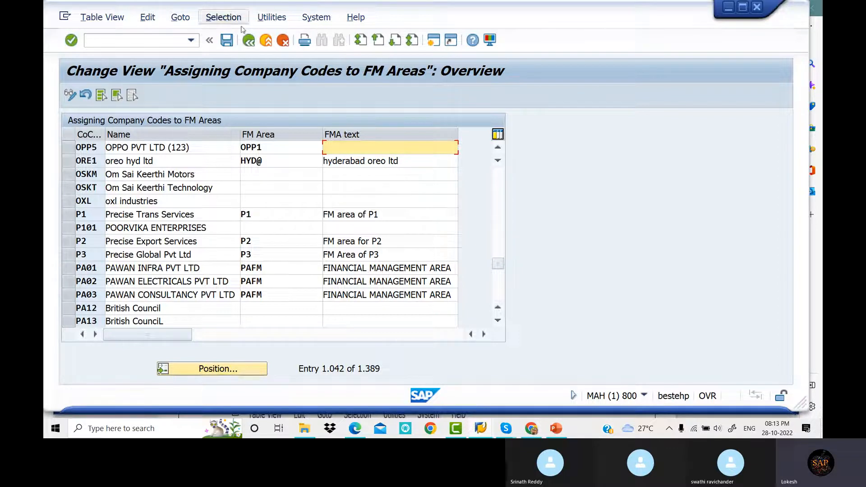
- Save the assignment in a new customizing request described as Assign Company Code to FM AREA OPPO
click(228, 41)
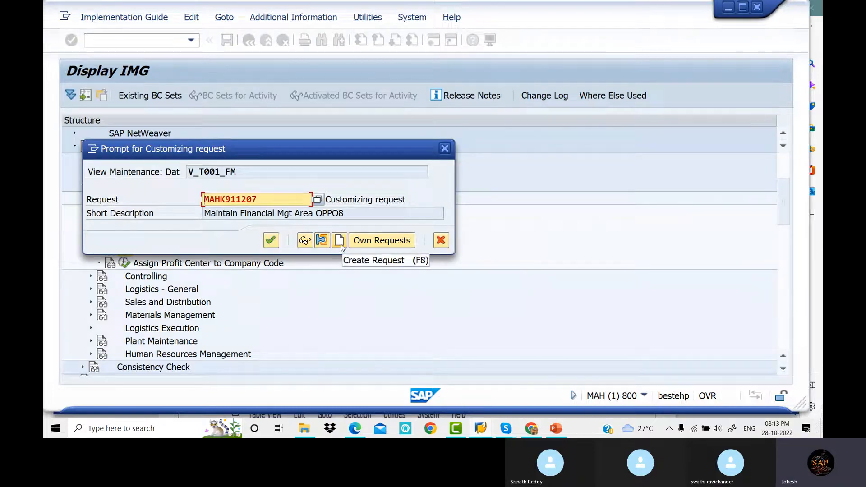
click(340, 243)
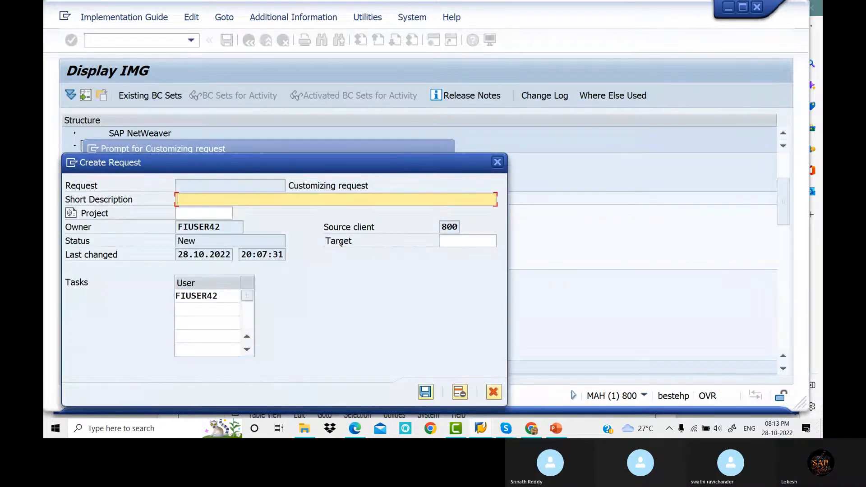
text(Assign )
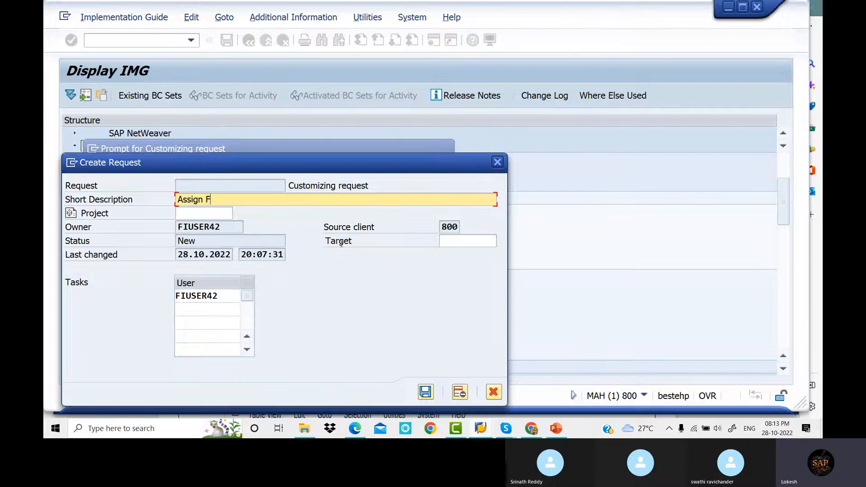
text(F)
key(BackSpace)
text(c)
key(BackSpace)
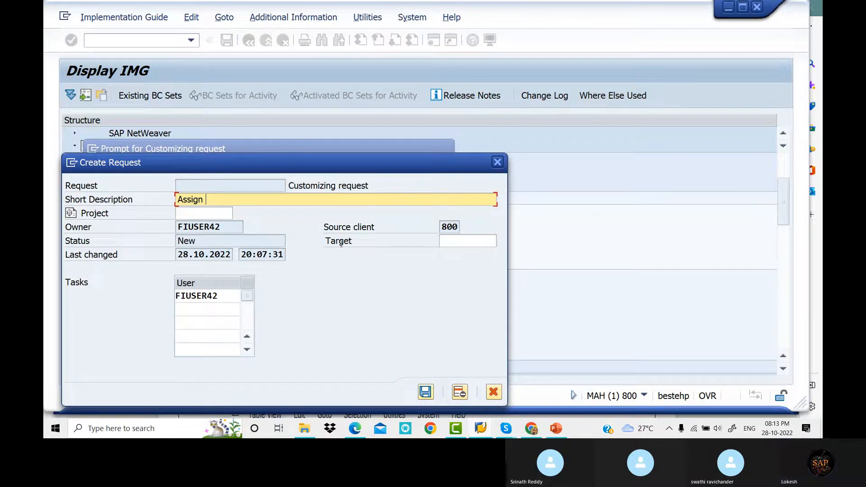
text(Company Code to)
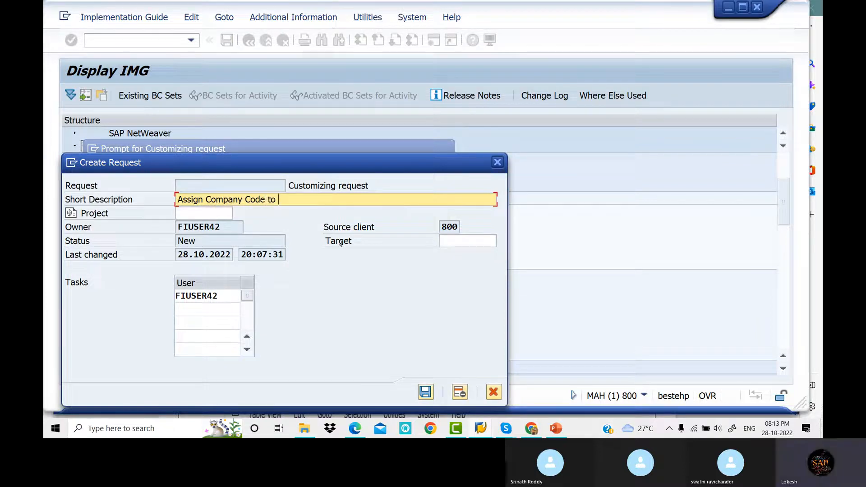
text( FM AREA OPPO)
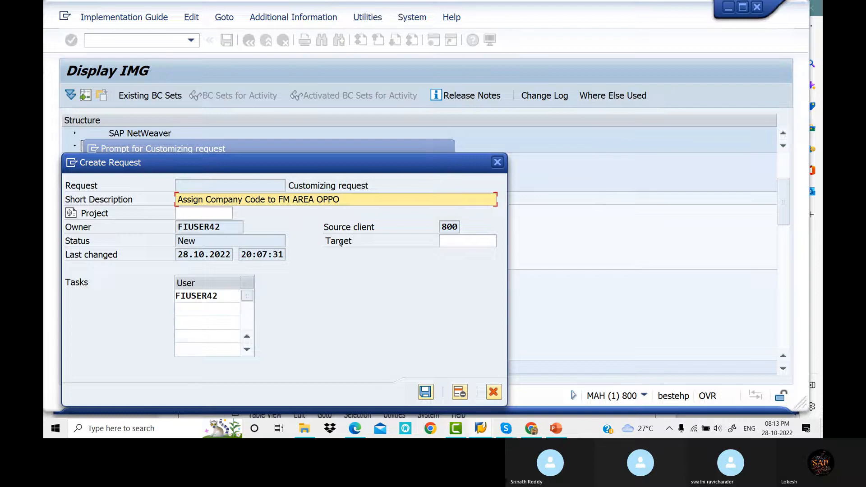
click(426, 391)
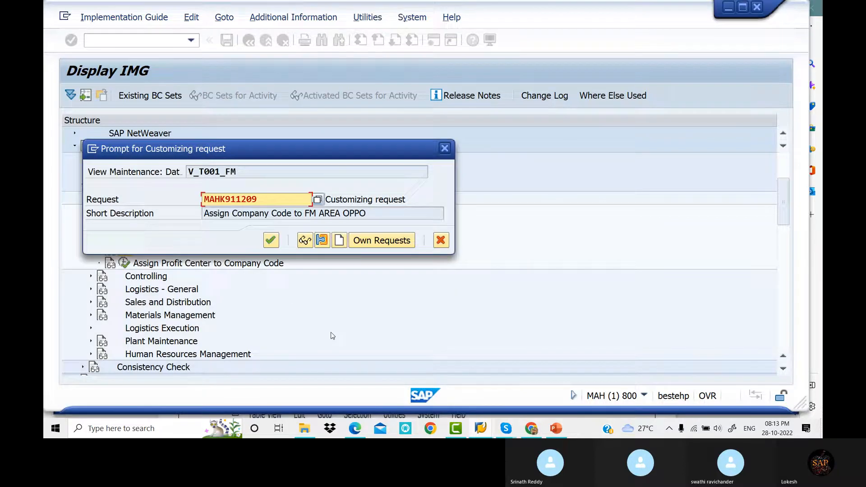
click(271, 243)
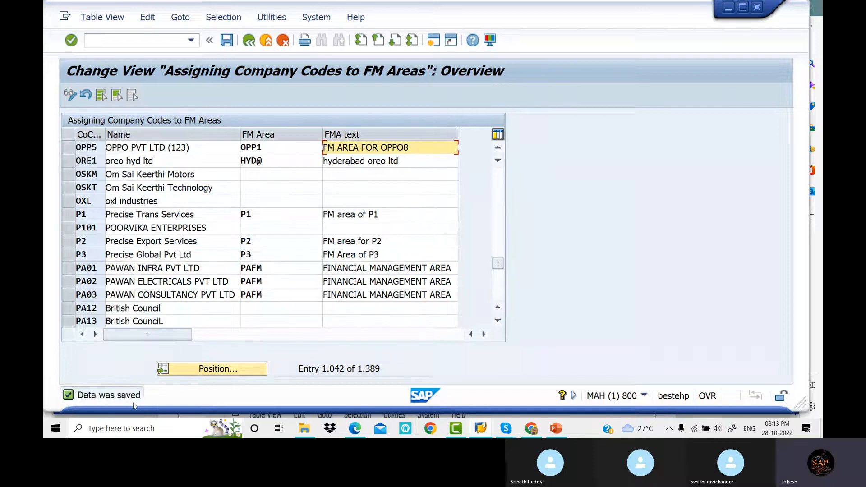
- Check the PDF notes for the section after the FM area assignment, and switch back to SAP
click(361, 434)
scroll(369, 219, down, 3)
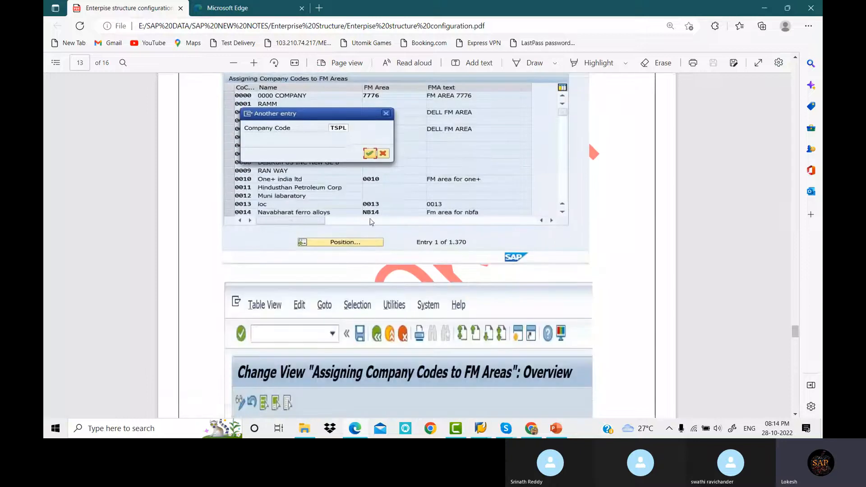
scroll(371, 221, down, 10)
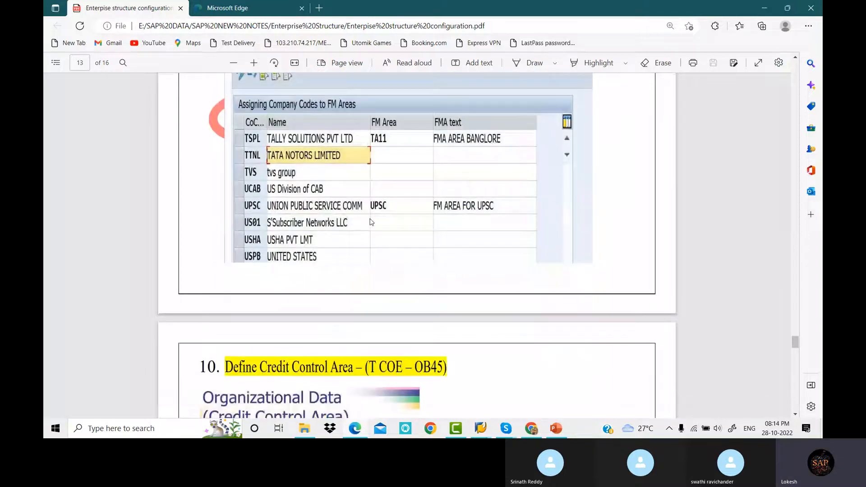
scroll(371, 221, down, 3)
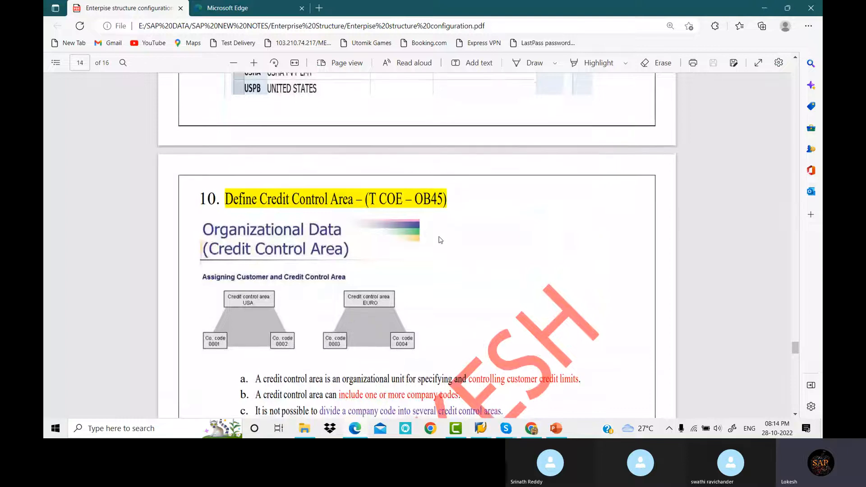
scroll(433, 276, down, 1)
click(486, 430)
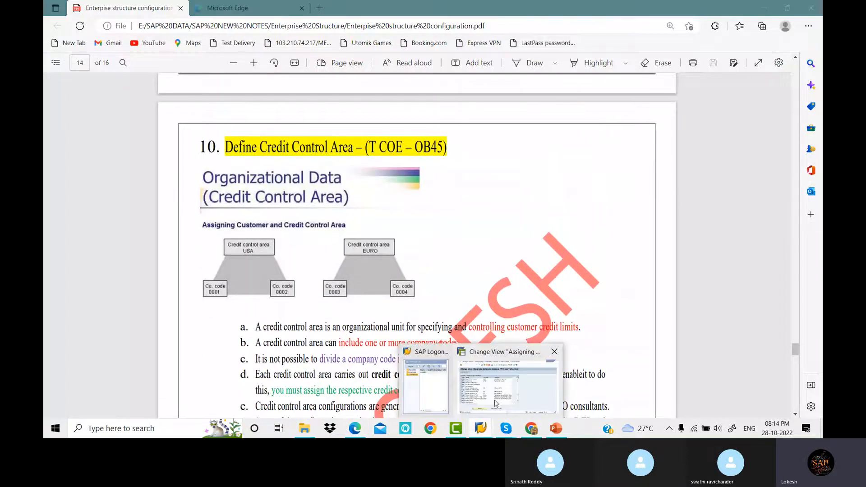
click(497, 399)
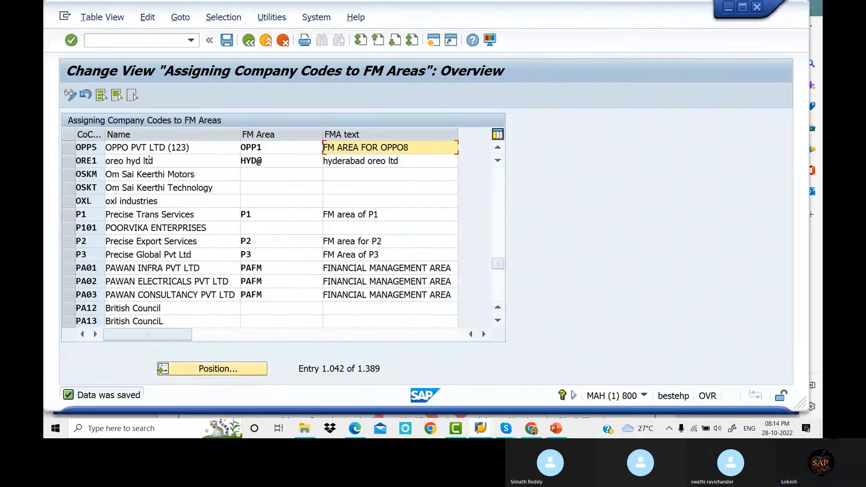
- Leave the FM area assignments and open Define Credit Control Area from the Financial Accounting definitions
click(249, 41)
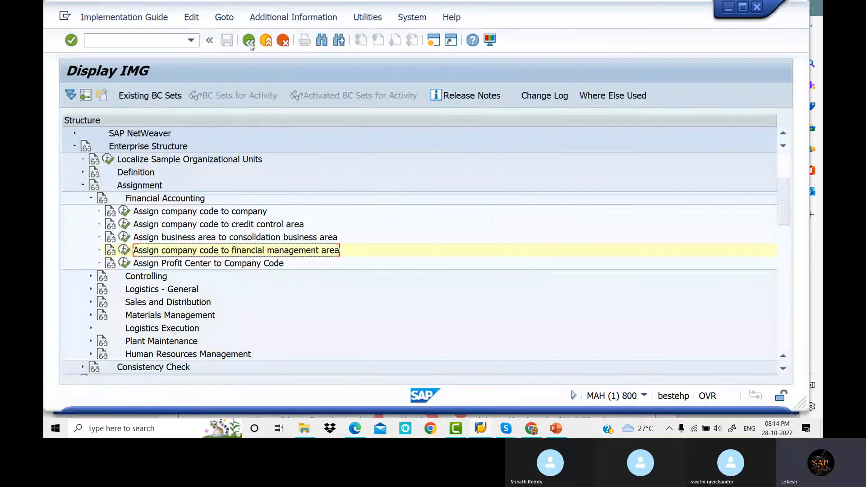
click(83, 186)
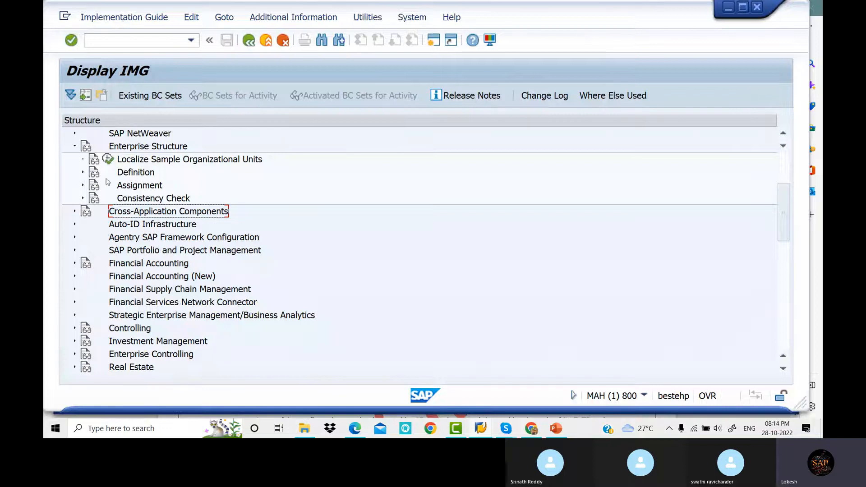
click(83, 173)
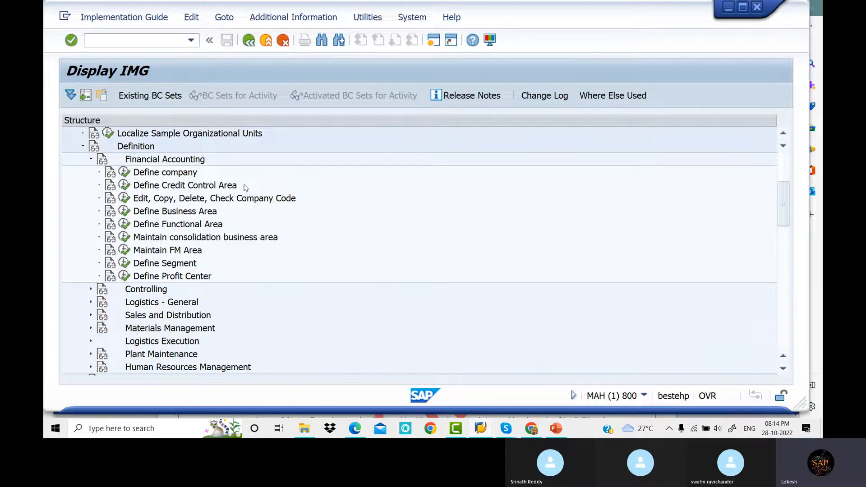
click(124, 185)
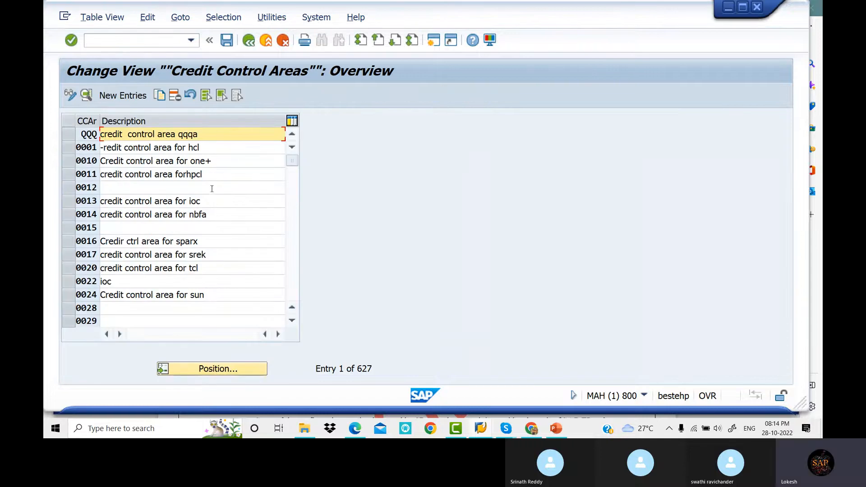
- Examine the details of existing credit control areas such as 0013, 0001, 0020 and 0205 for reference
double_click(211, 201)
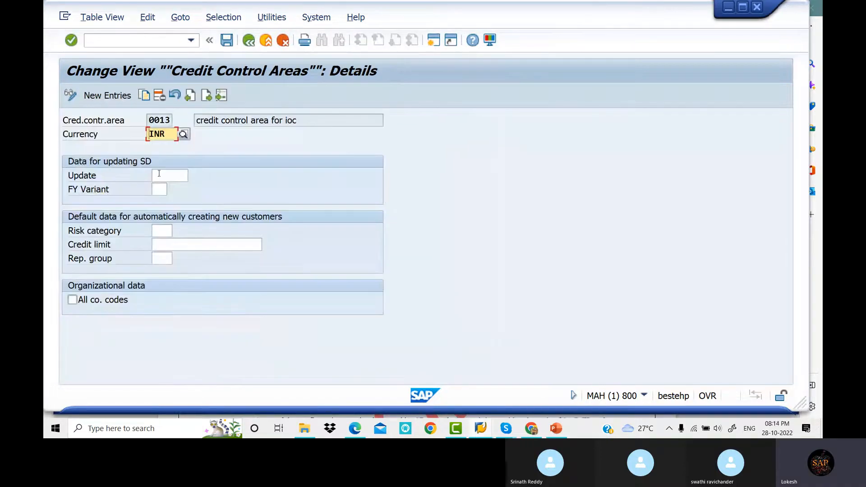
click(248, 40)
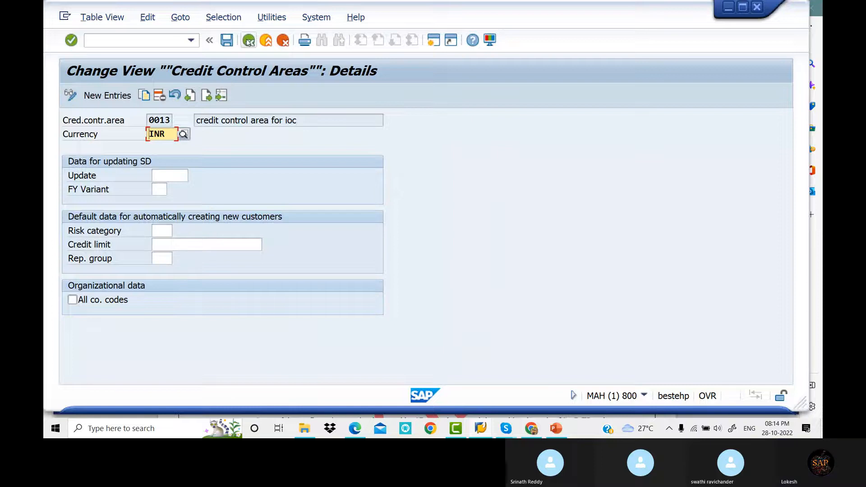
double_click(207, 151)
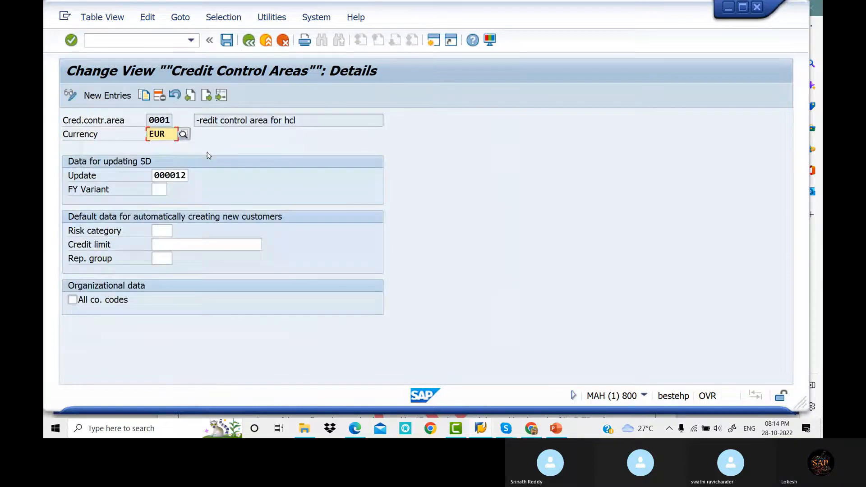
click(246, 42)
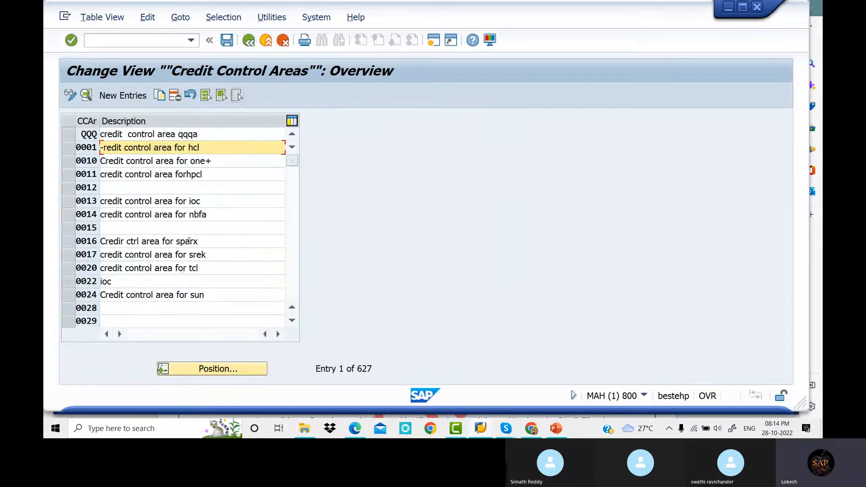
double_click(219, 270)
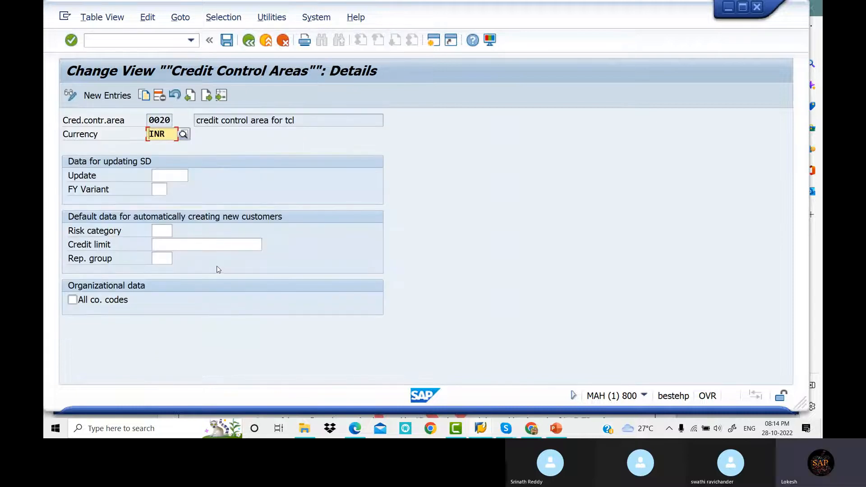
click(248, 41)
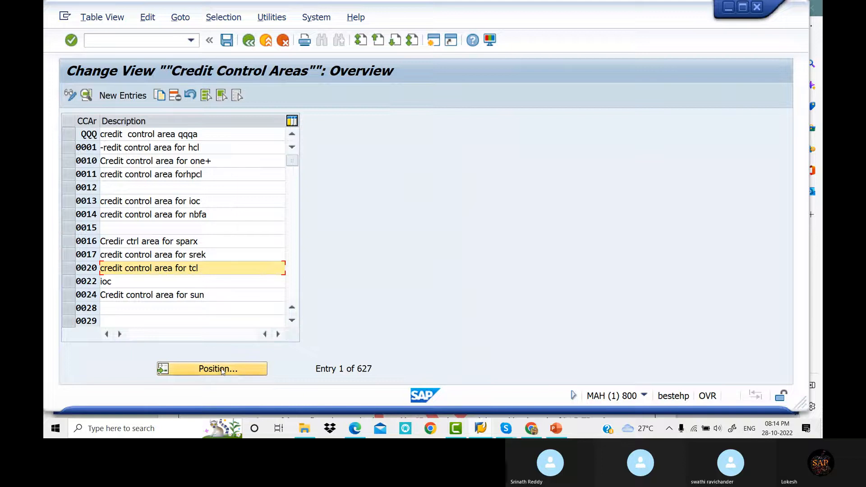
scroll(208, 261, down, 4)
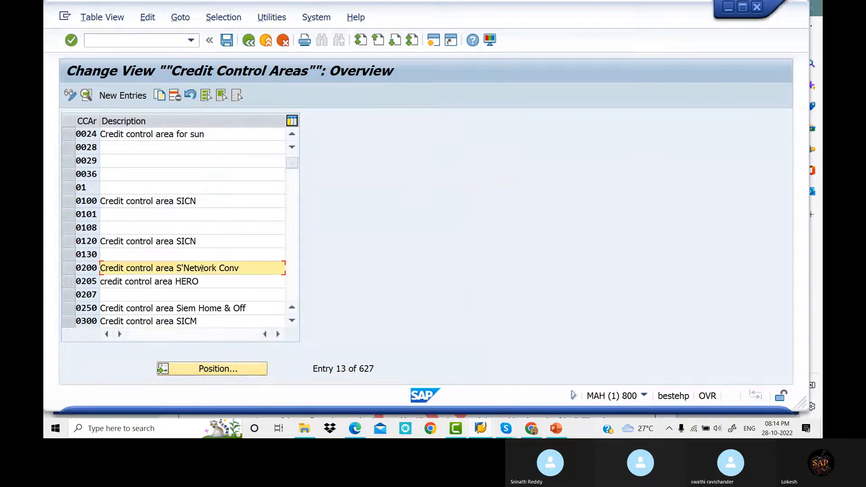
scroll(210, 255, down, 1)
double_click(221, 243)
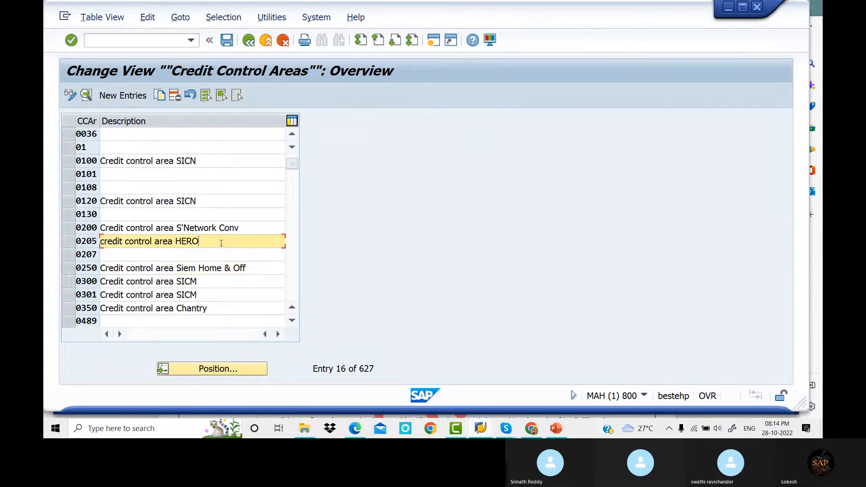
click(248, 41)
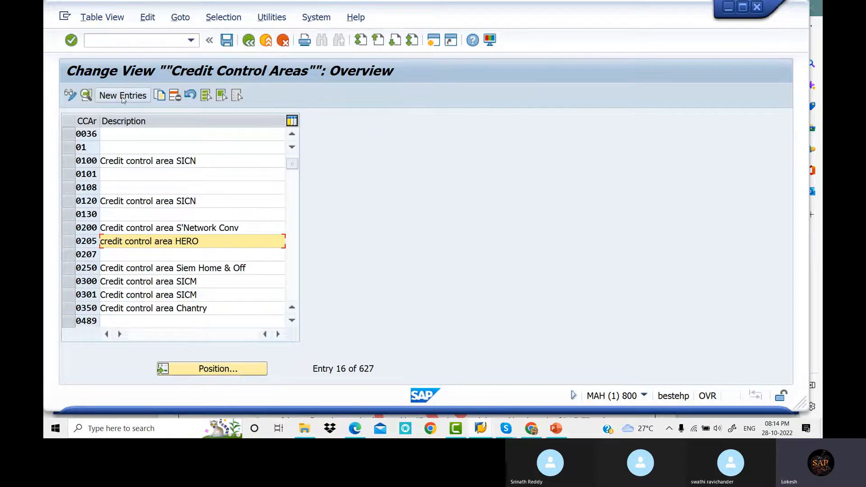
- Create a new credit control area OPP1 with currency INR
click(123, 95)
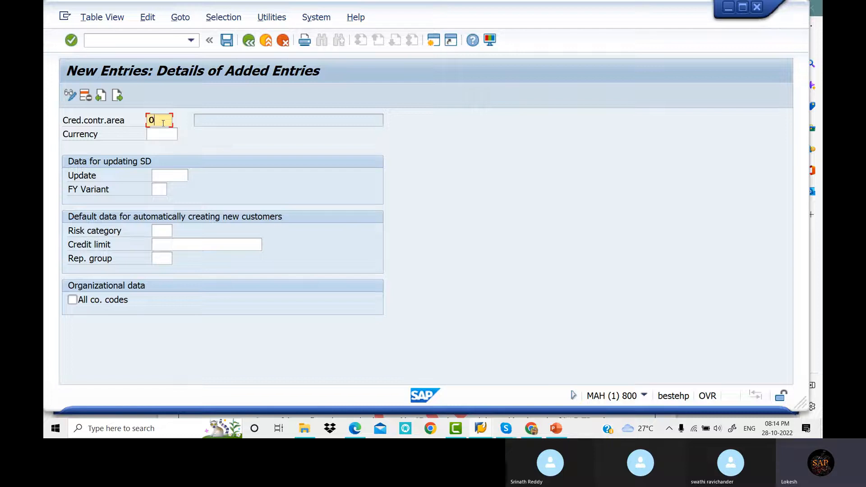
text(PP1)
click(162, 136)
text(INR)
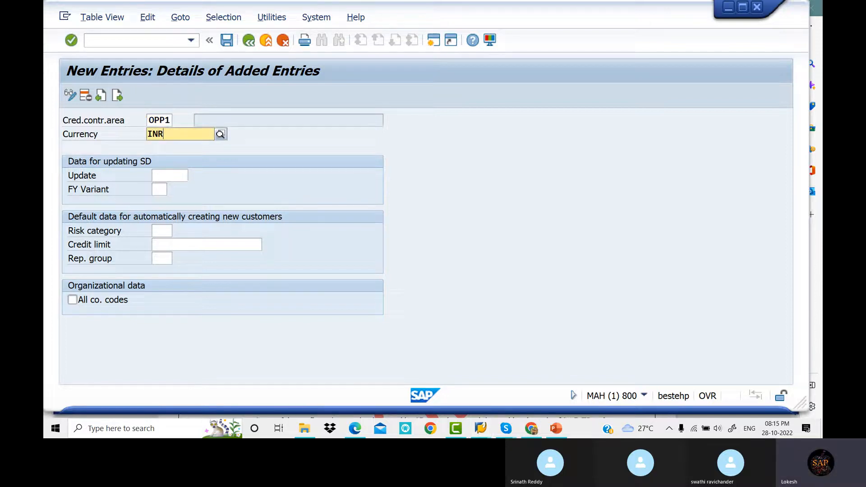
key(Tab)
key(Return)
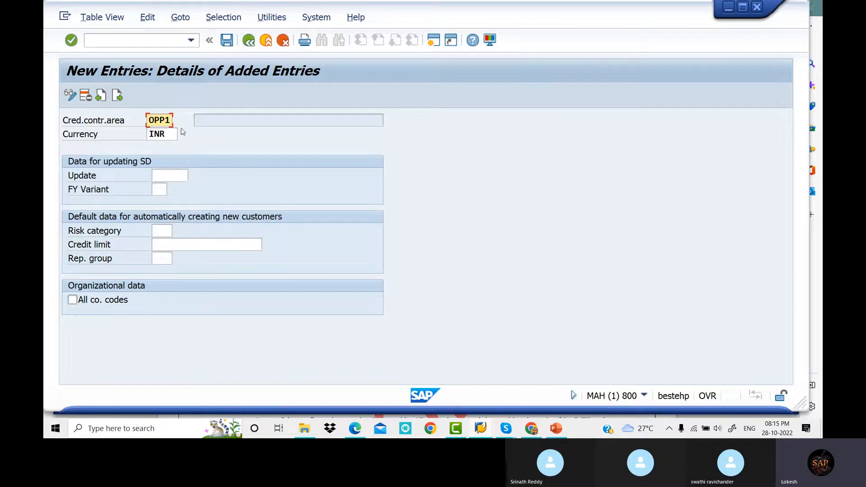
- Save the credit control area in a new customizing request described as CREDIT CONTROL AREA OPPO8
click(226, 40)
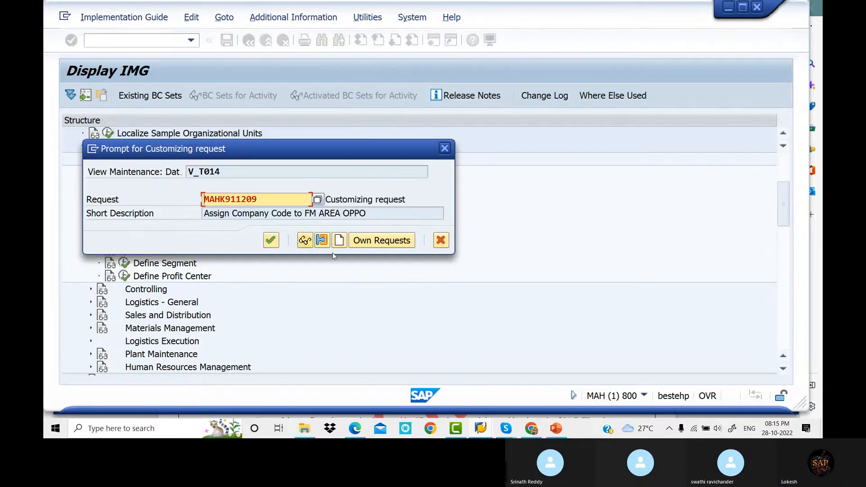
click(339, 242)
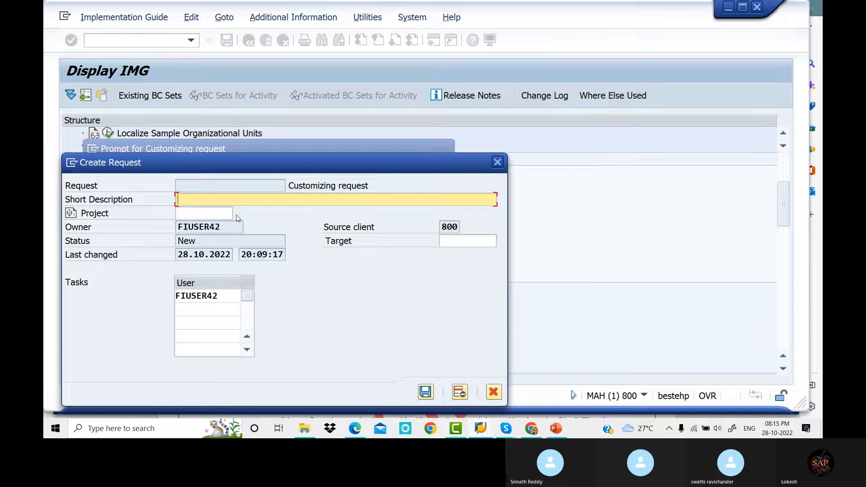
text(CREDIT CONTRO)
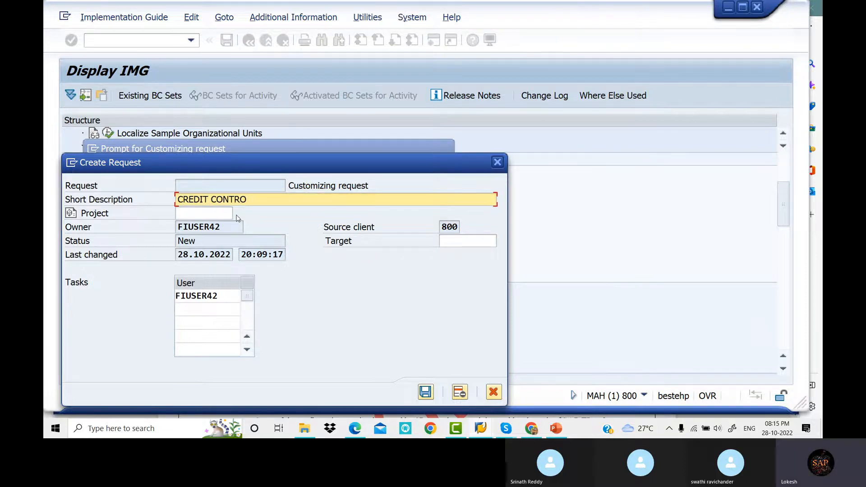
text(L AREA )
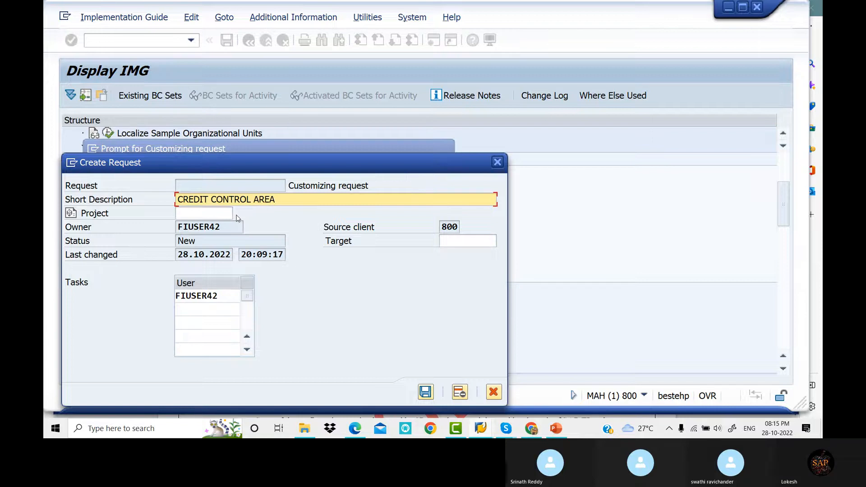
text(OPPO)
key(BackSpace)
text(PPO8)
click(425, 392)
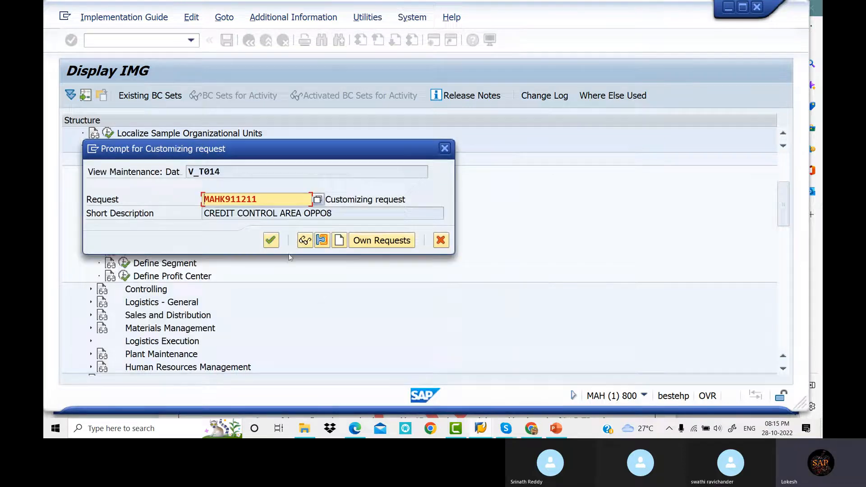
click(271, 240)
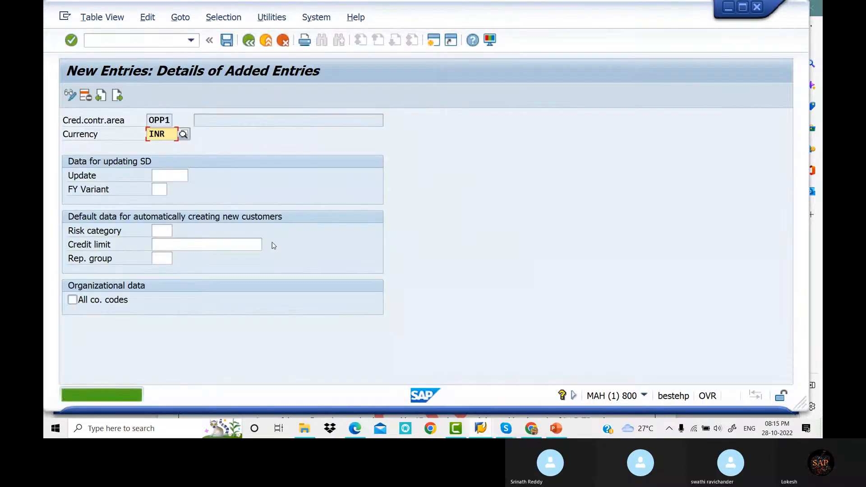
- Return to the credit control area overview, describe OPP1 as Credit Control Area for OPPO8, and save
click(249, 42)
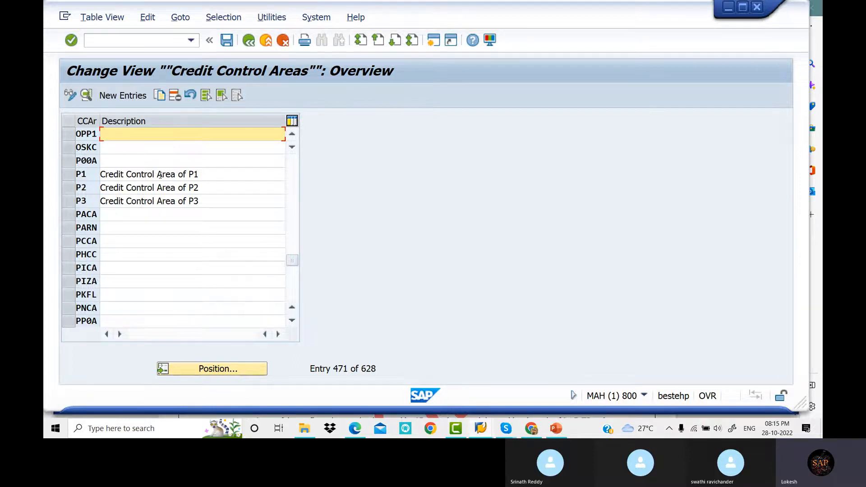
drag(200, 176, 101, 171)
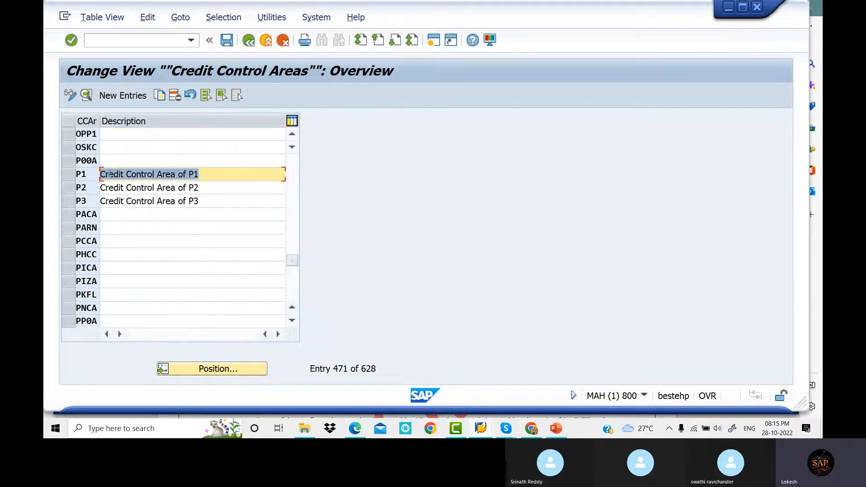
key(ctrl+c)
click(132, 135)
key(ctrl+v)
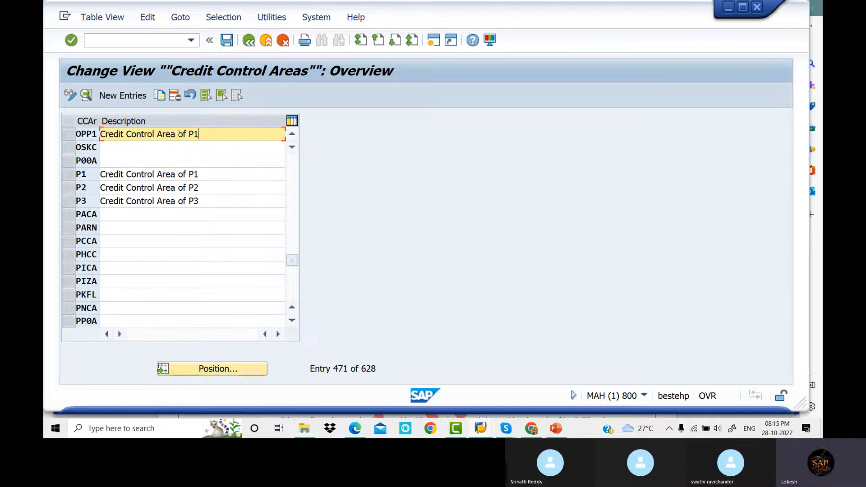
key(BackSpace)
key(BackSpace)
key(BackSpace)
key(BackSpace)
key(BackSpace)
text(FOR)
key(BackSpace)
key(BackSpace)
key(BackSpace)
text(for OPPO)
click(227, 43)
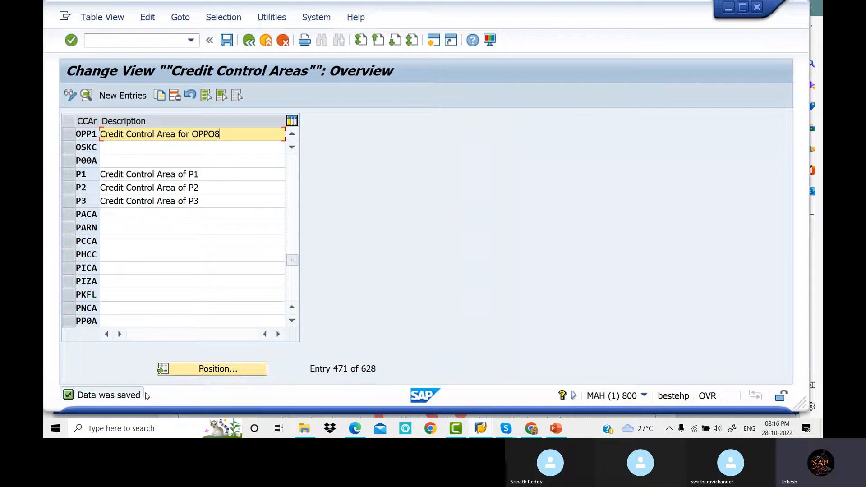
- Leave the credit control areas and open Assign company code to credit control area from the Financial Accounting assignments
click(248, 41)
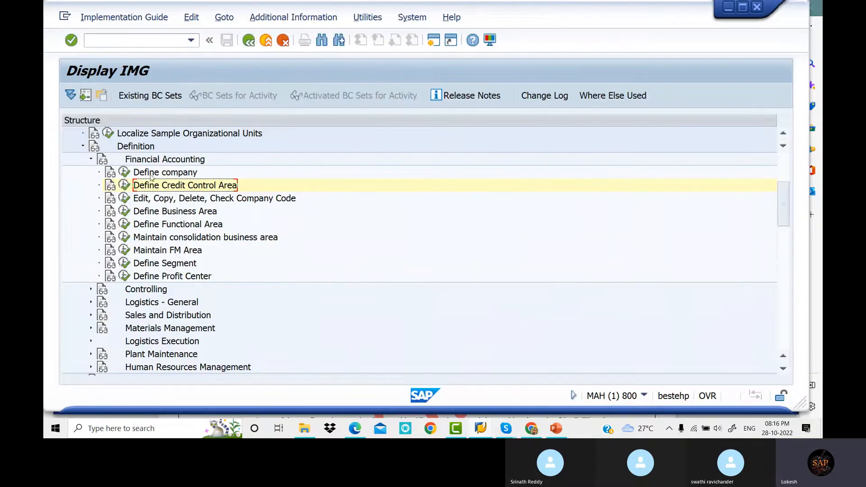
click(83, 147)
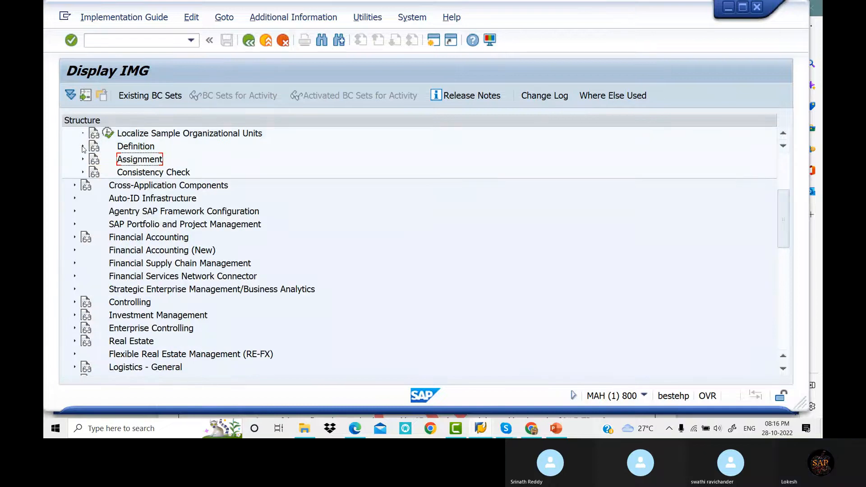
click(83, 160)
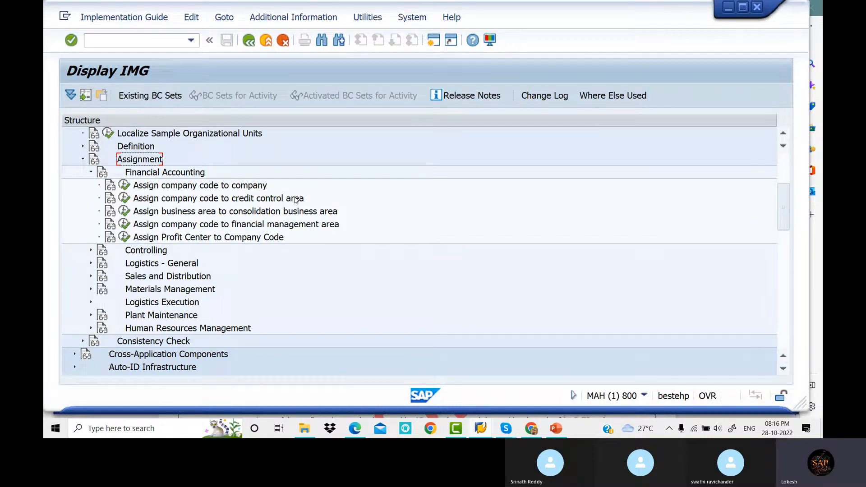
click(125, 199)
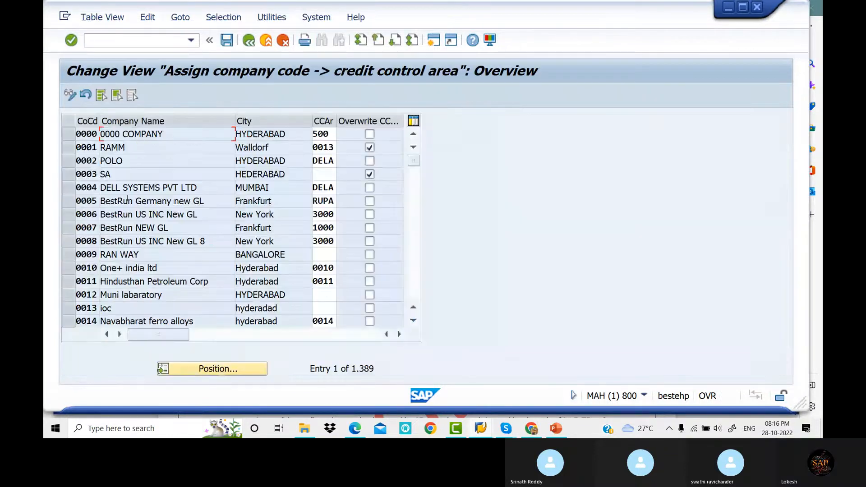
- Check the PDF notes in Edge for assigning a company code to a credit control area, and switch back to SAP
click(357, 430)
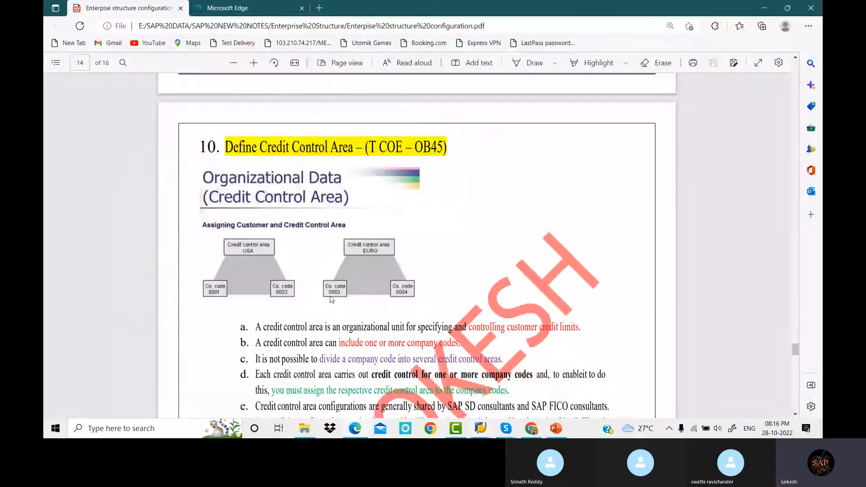
scroll(361, 248, down, 10)
scroll(363, 247, down, 10)
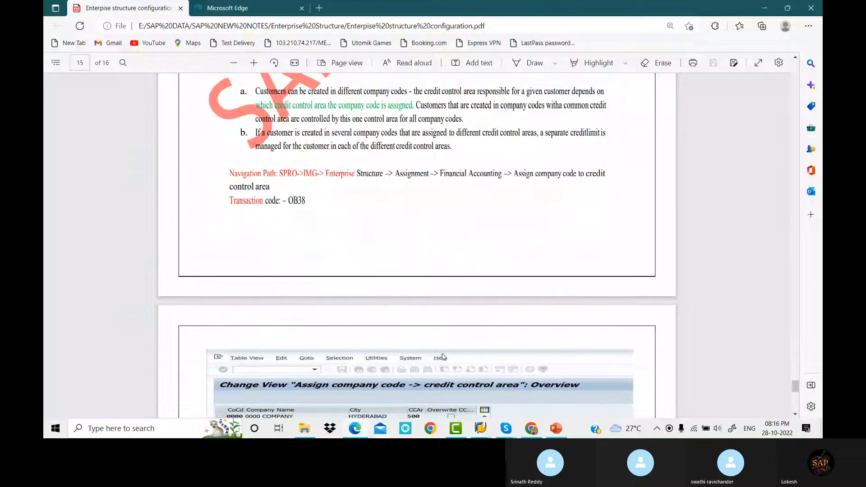
scroll(363, 244, down, 5)
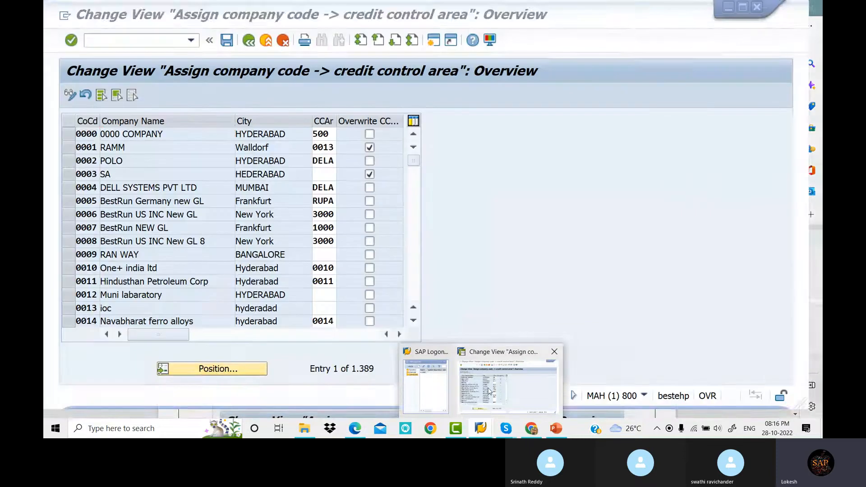
click(510, 383)
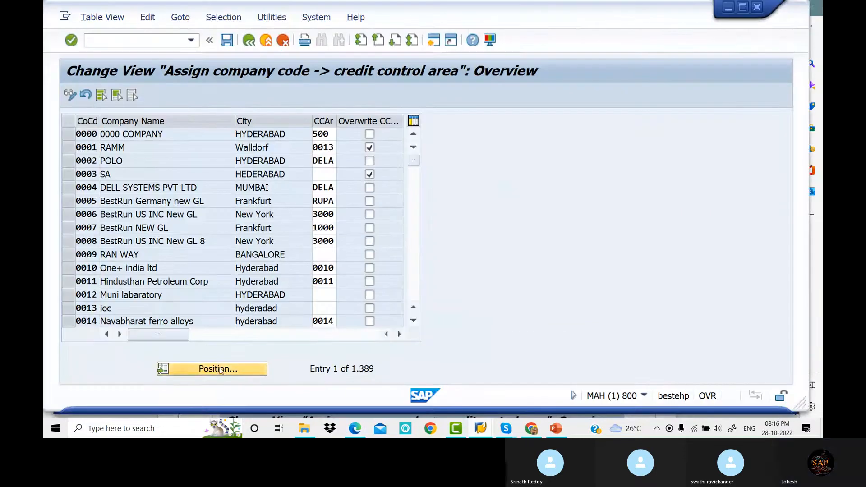
- Locate company code OPP5 in the assignment overview and assign credit control area OPP1 to it
click(220, 370)
text(0)
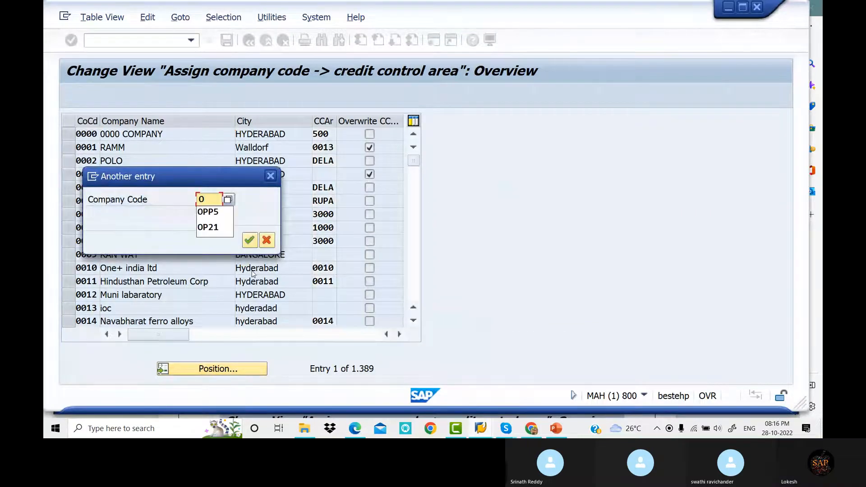
click(213, 213)
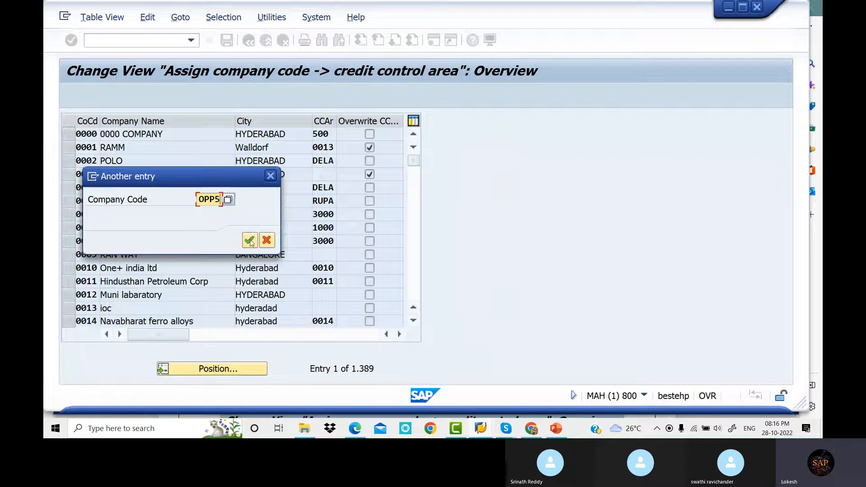
click(250, 241)
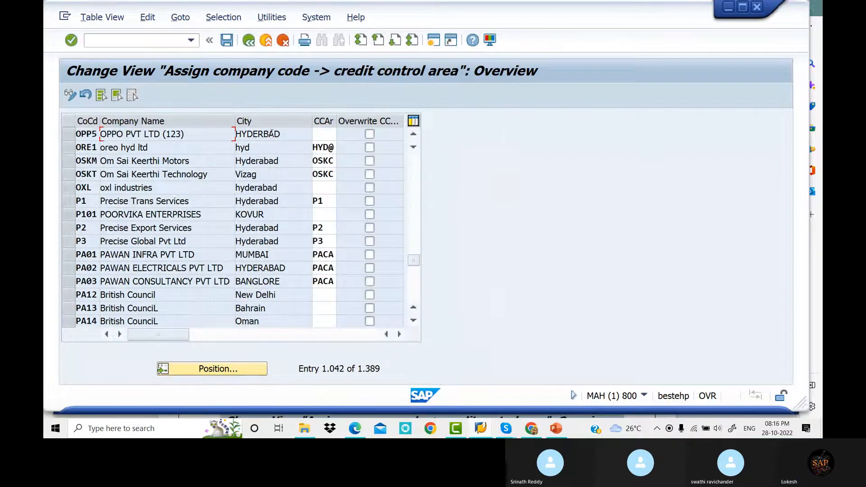
click(323, 134)
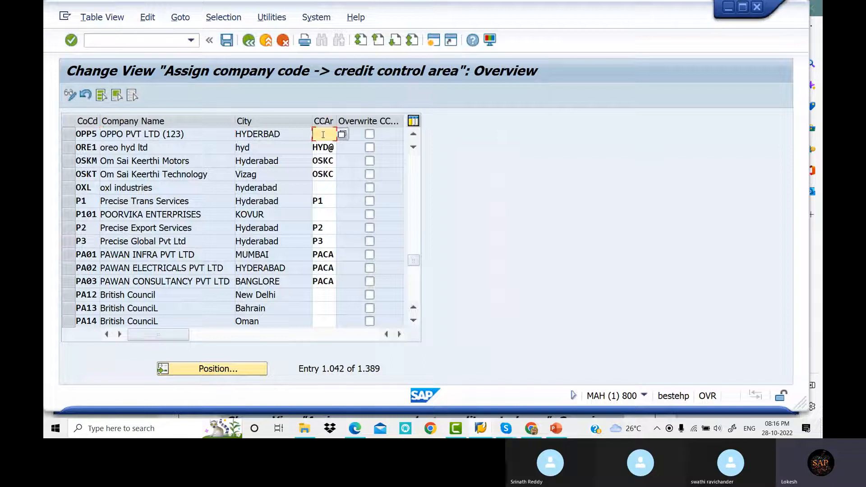
text(OPP1)
- Save the assignment in a new customizing request described as Assign Comapny Code to Credit Control Area, and return to the IMG structure
click(226, 40)
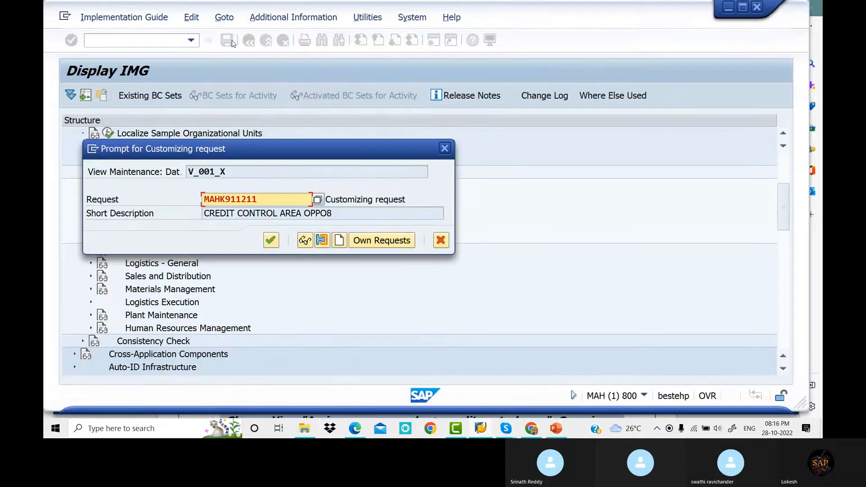
click(339, 242)
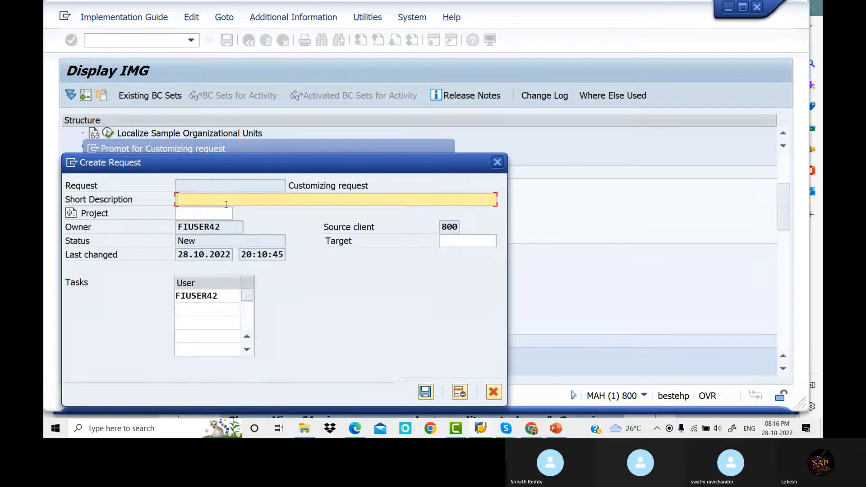
text(Assig)
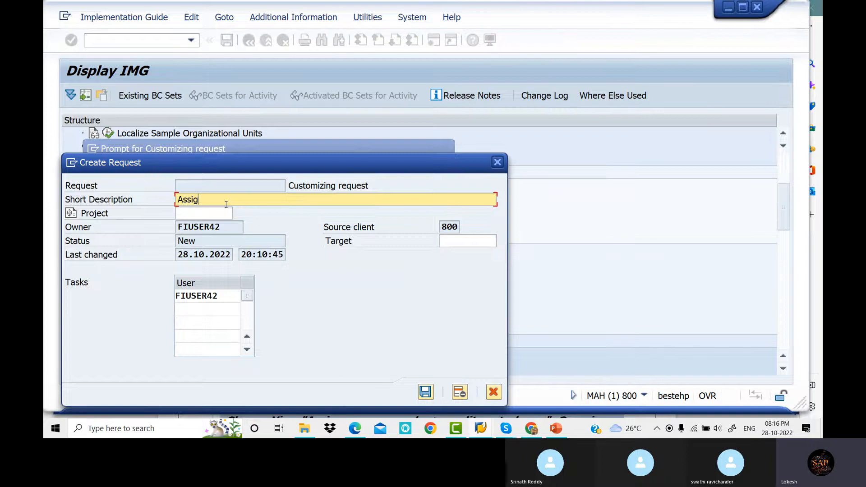
text(n Comapny Code to Credit Co)
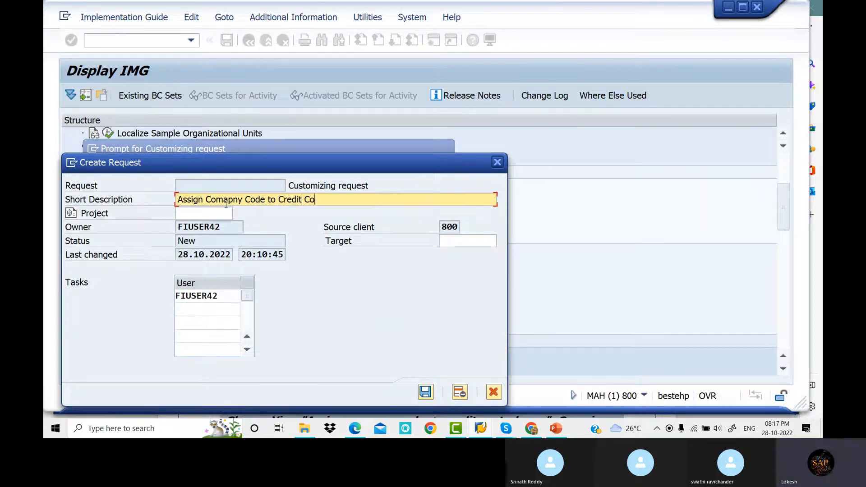
text(ntrol ar)
key(BackSpace)
key(BackSpace)
text(Ar)
click(426, 392)
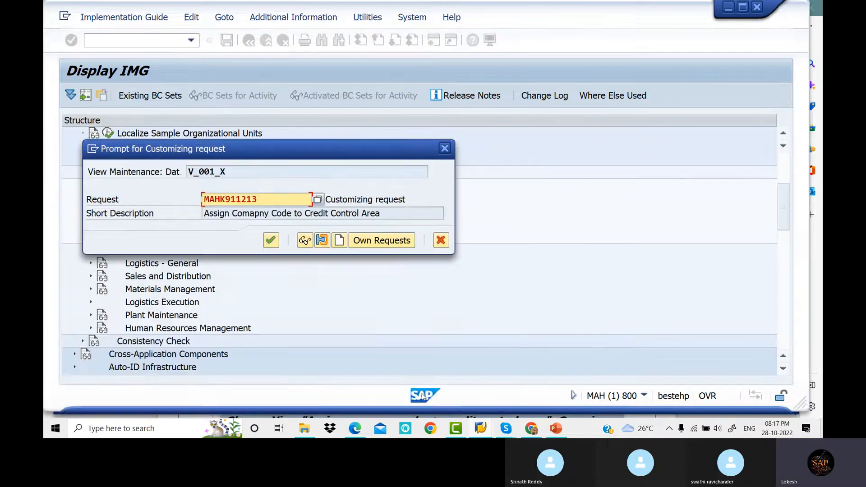
click(270, 240)
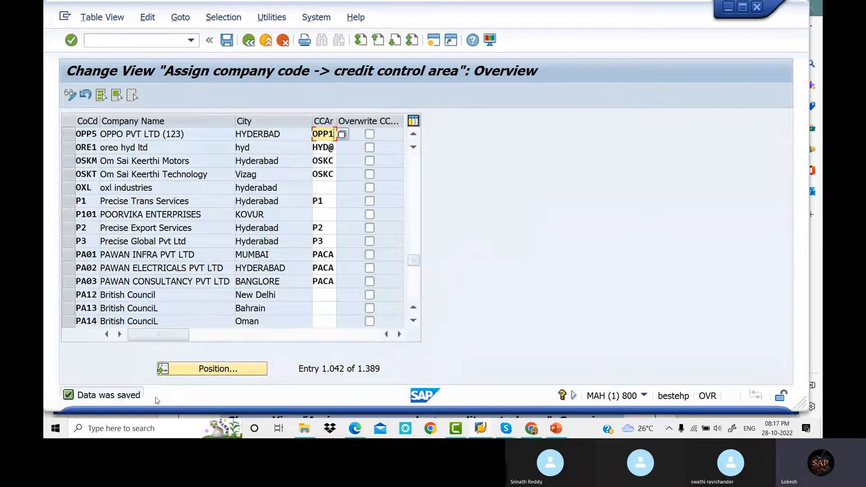
click(252, 43)
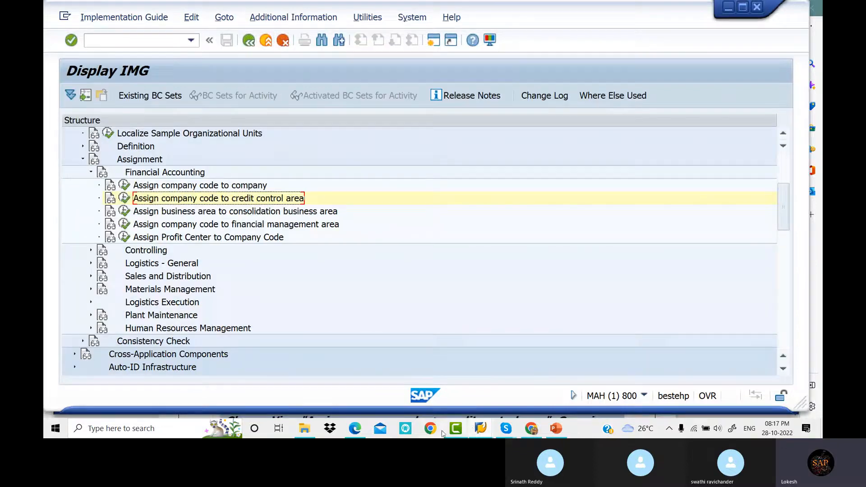
- Review the enterprise structure PDF notes in Edge, from the credit control area assignment back to the first page
click(354, 433)
scroll(369, 233, down, 8)
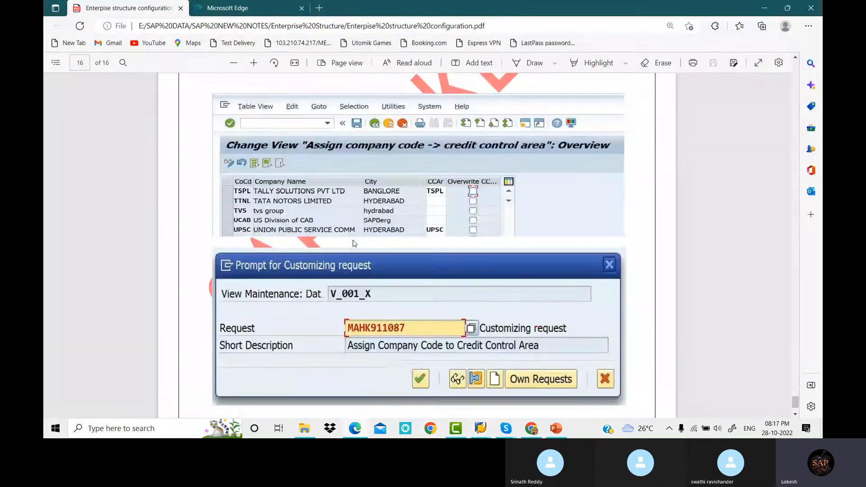
scroll(369, 232, up, 8)
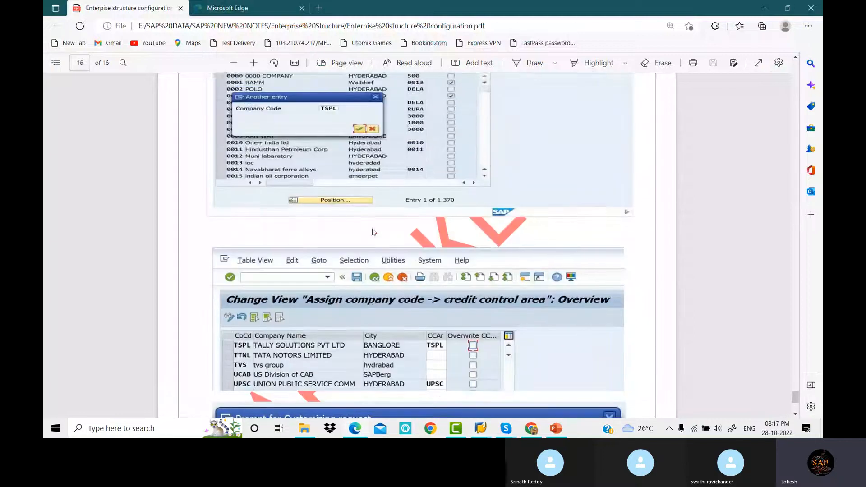
scroll(373, 233, up, 10)
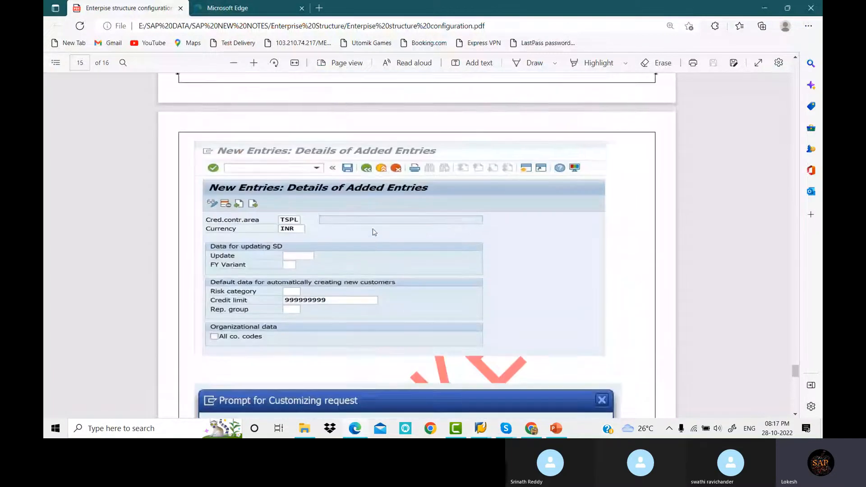
scroll(372, 233, up, 10)
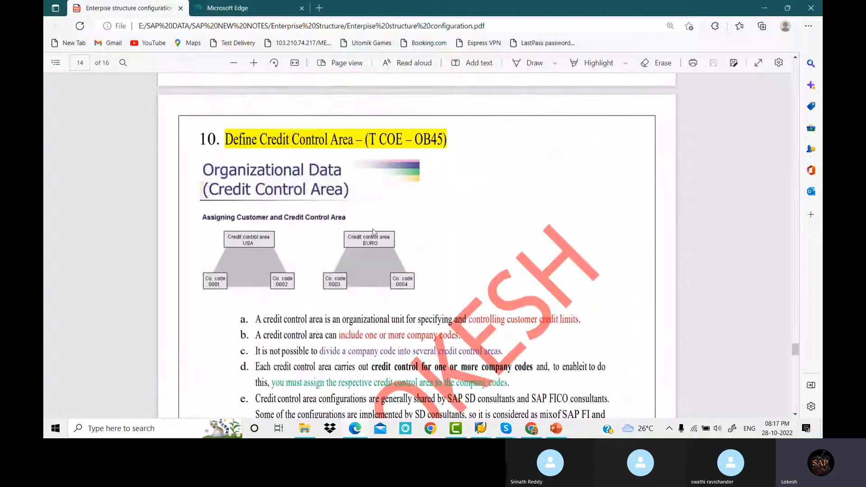
scroll(372, 233, up, 12)
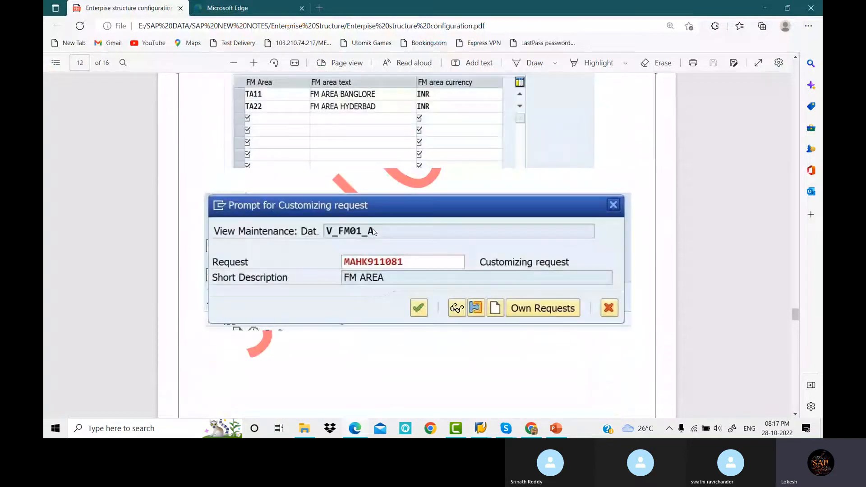
scroll(373, 232, up, 12)
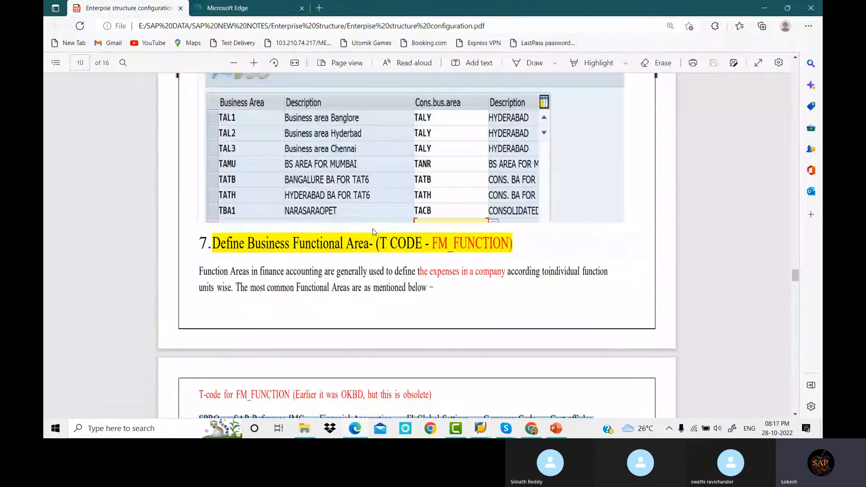
scroll(373, 232, up, 12)
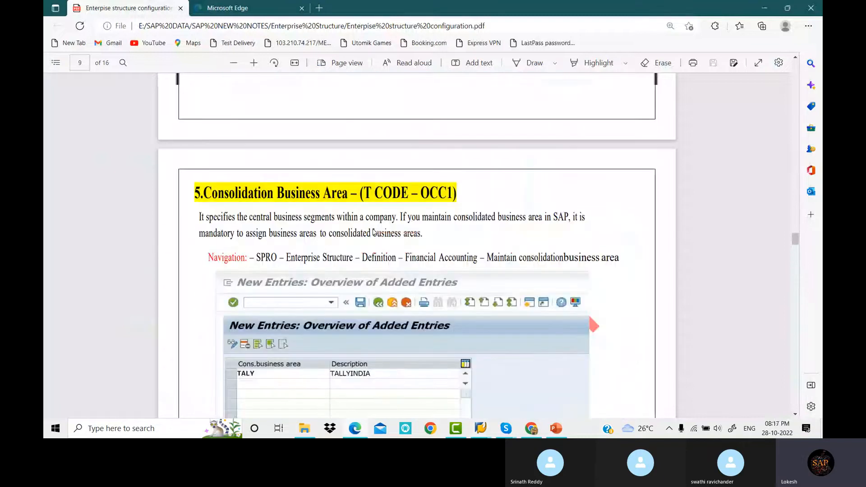
scroll(373, 232, up, 12)
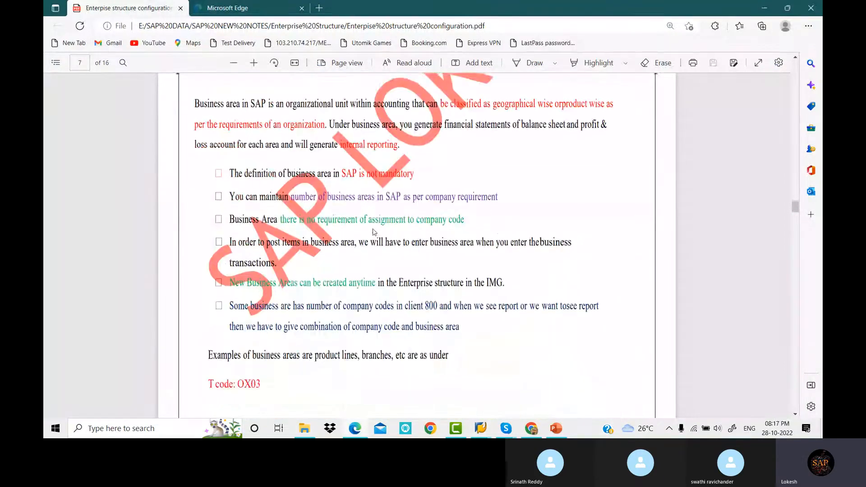
scroll(373, 233, up, 12)
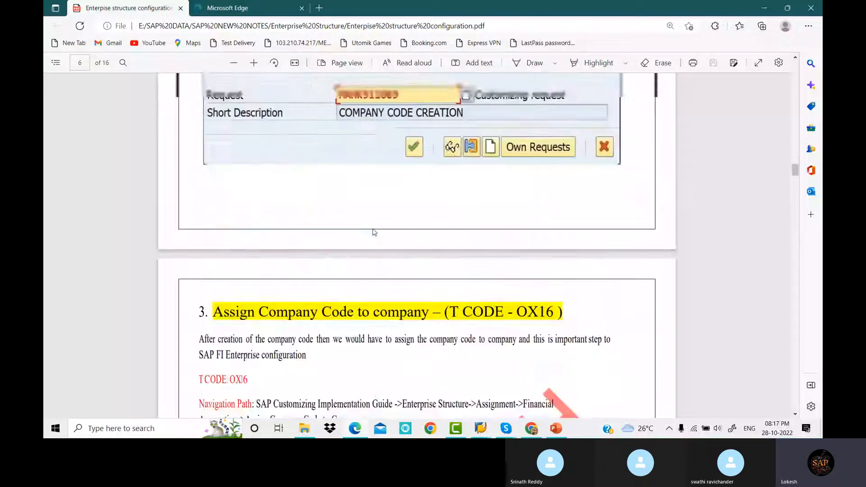
scroll(373, 232, up, 12)
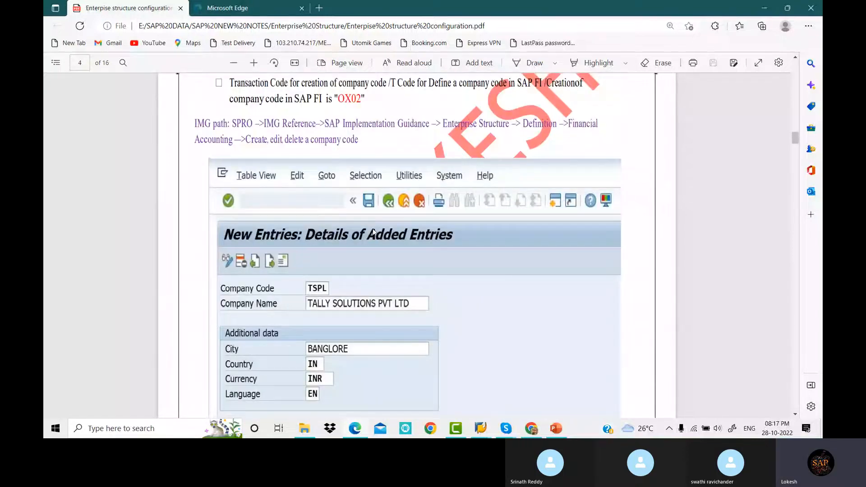
scroll(372, 232, up, 12)
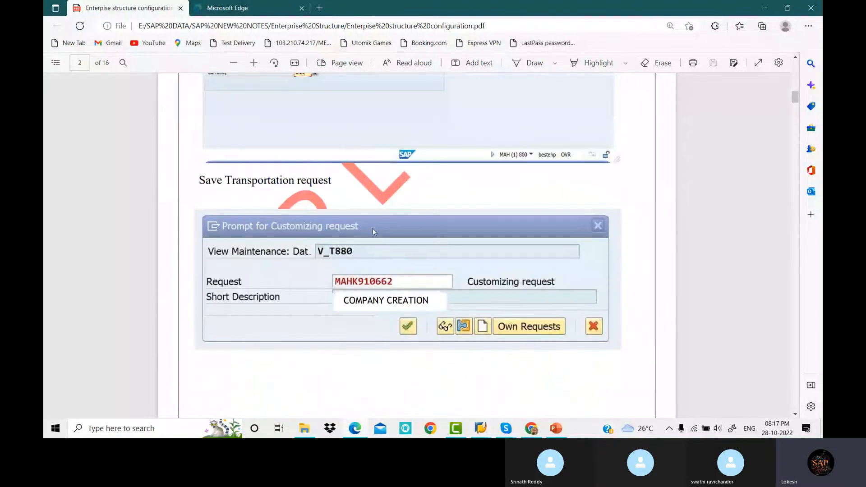
scroll(372, 232, up, 12)
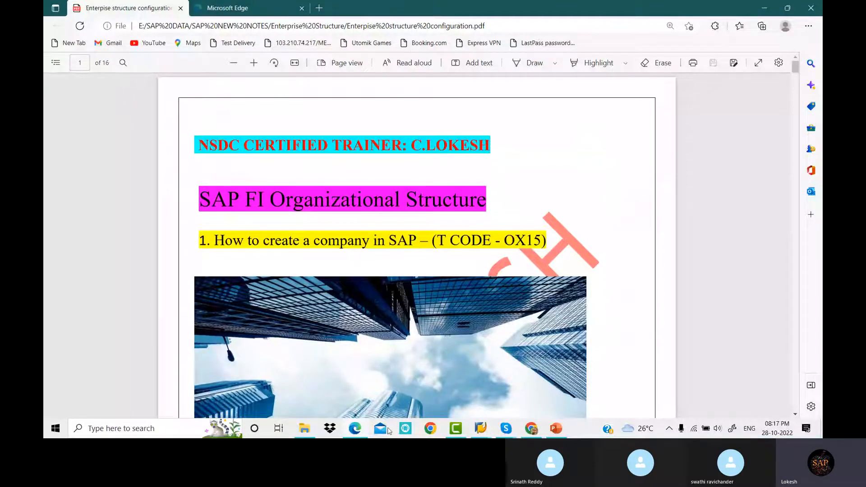
- Open the ENTERPRISE STRUCTURE presentation from File Explorer in PowerPoint and show the Enterprise Structure Configuration slide with the transaction codes
click(305, 429)
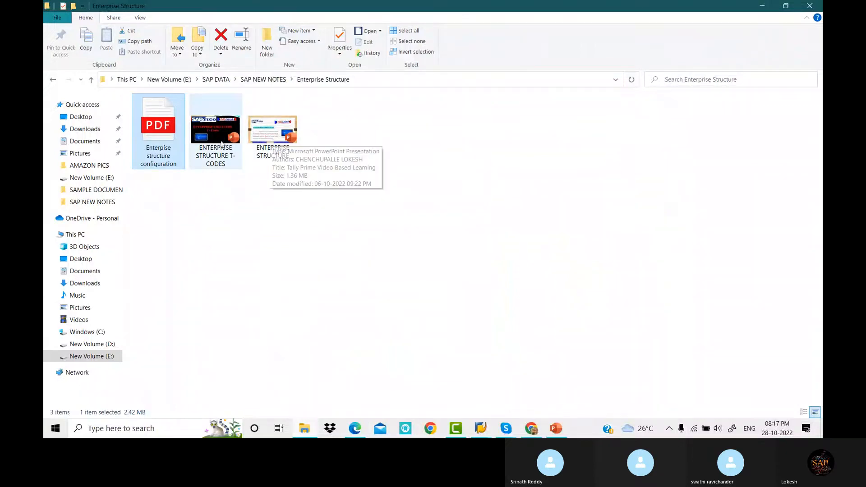
click(277, 134)
double_click(276, 134)
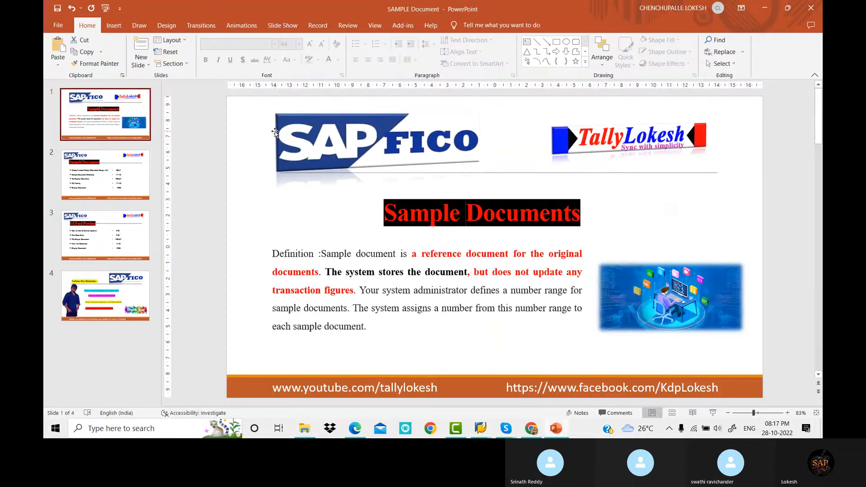
click(109, 174)
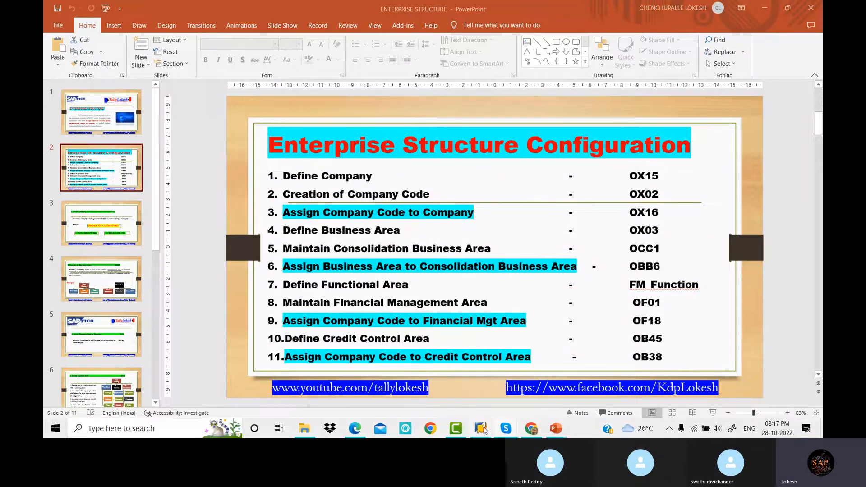
- Switch back to SAP, return from the IMG to SAP Easy Access, and open the company definition with transaction OX15
mouse_move(481, 428)
click(497, 401)
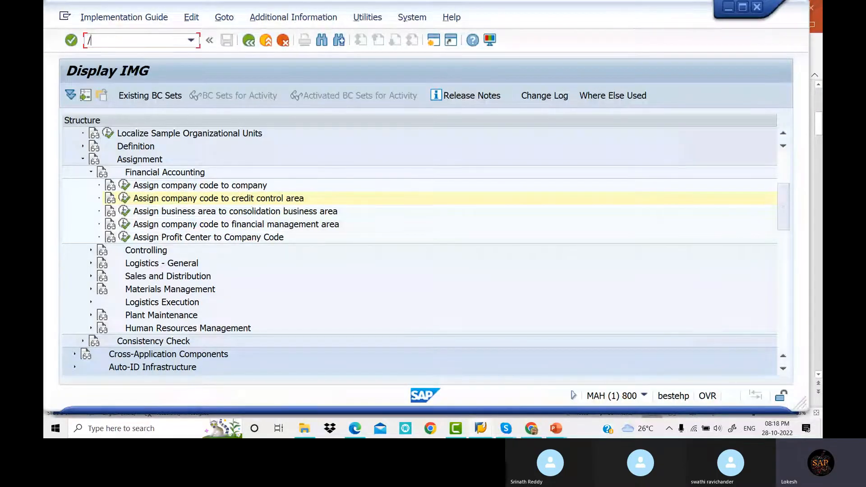
key(BackSpace)
key(Return)
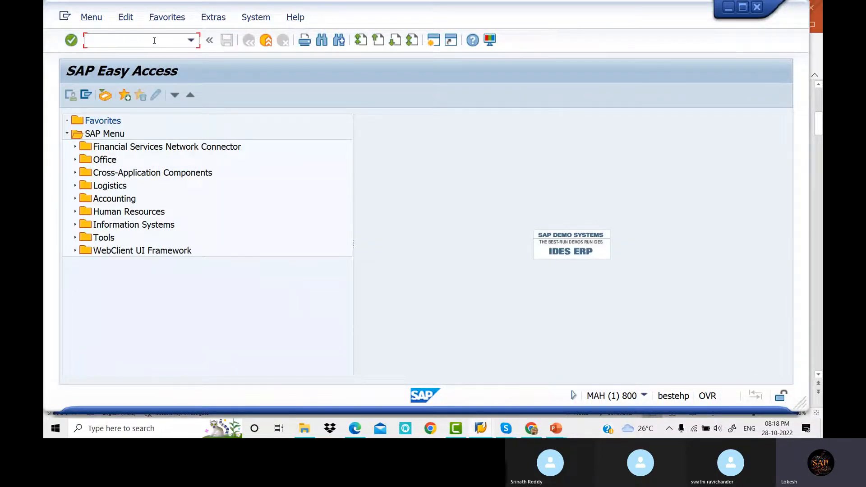
text(OX15)
key(Return)
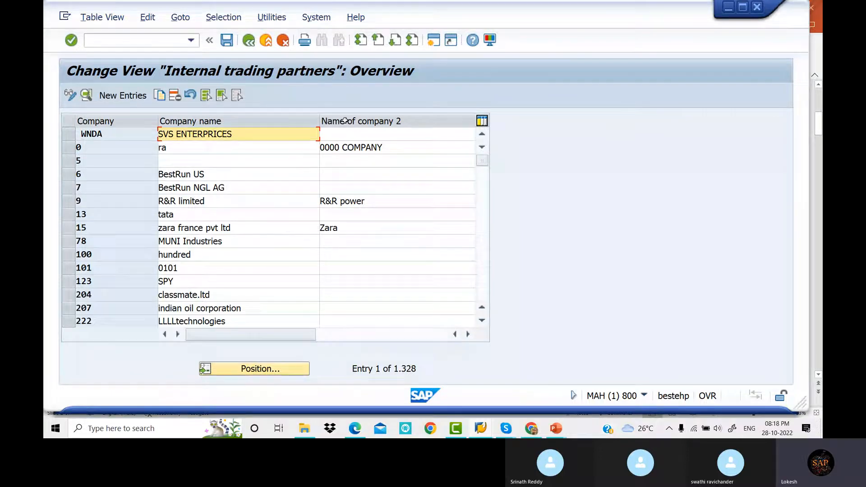
- View the blank new company entry form, cancel it, and return to SAP Easy Access
click(133, 99)
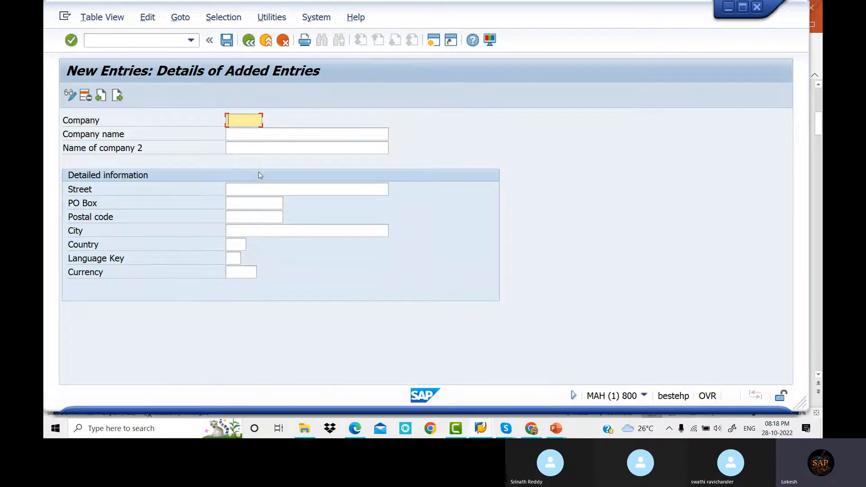
click(250, 41)
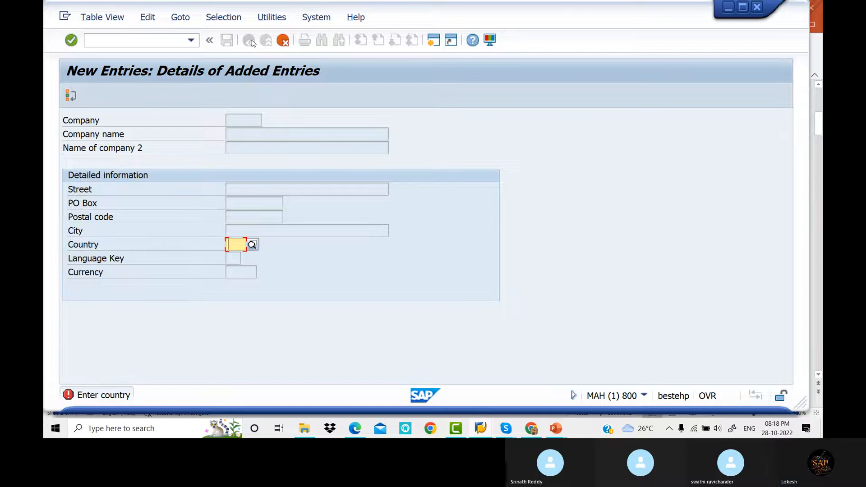
click(283, 41)
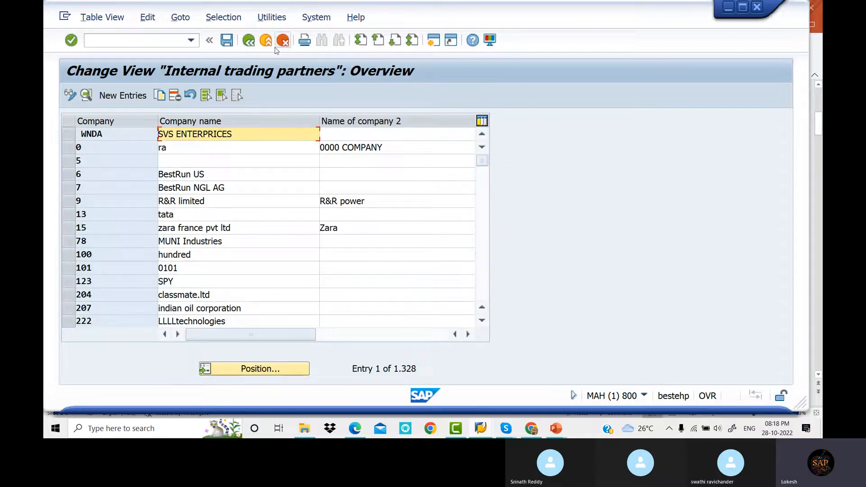
click(250, 41)
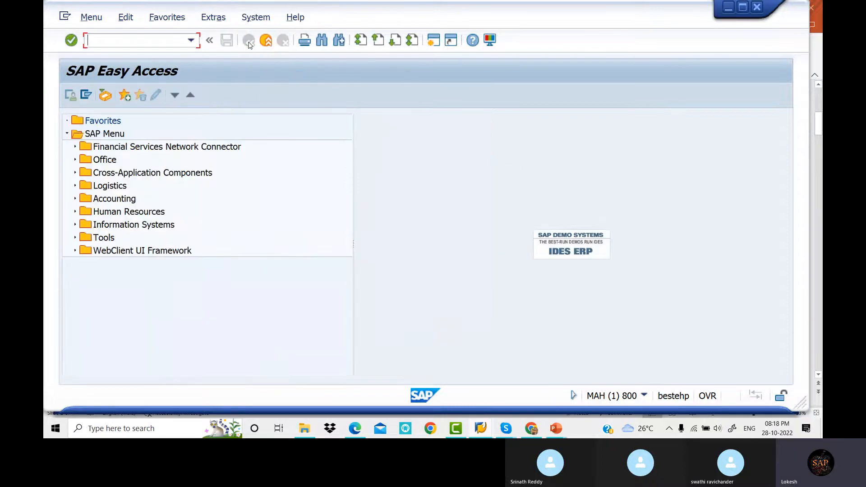
- Check the company code creation transaction on the ENTERPRISE STRUCTURE slide in PowerPoint, switch back to SAP, and open OX02
mouse_move(557, 432)
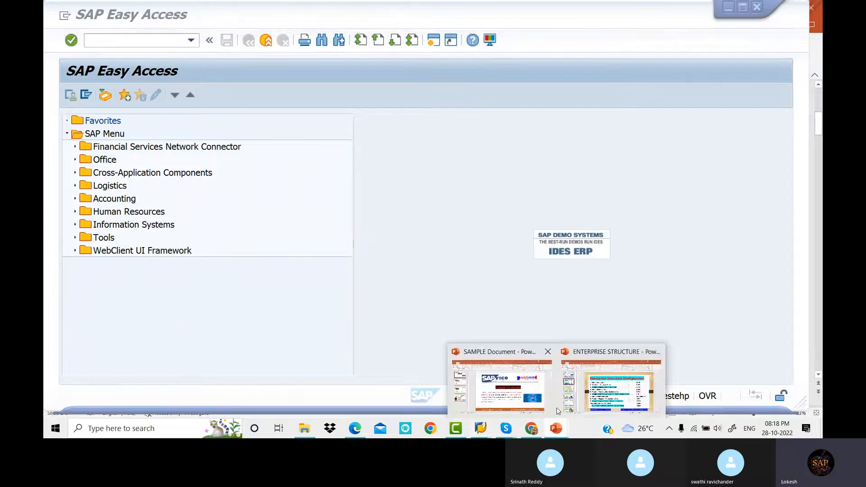
click(581, 378)
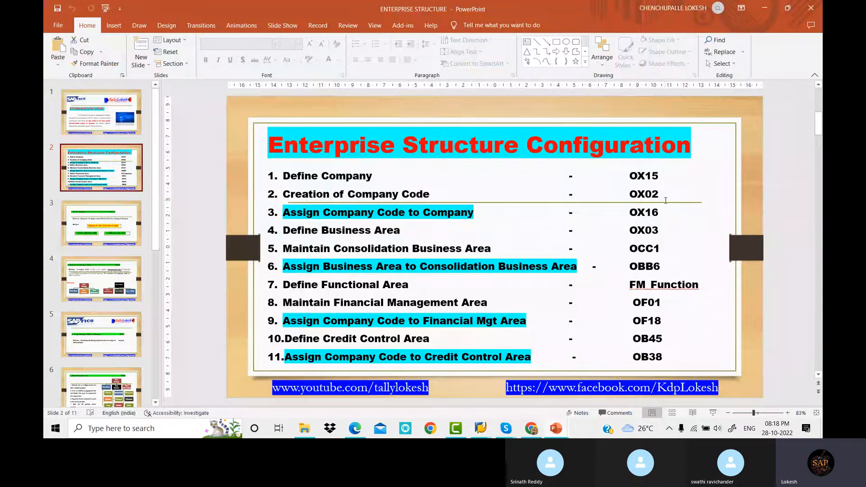
mouse_move(481, 431)
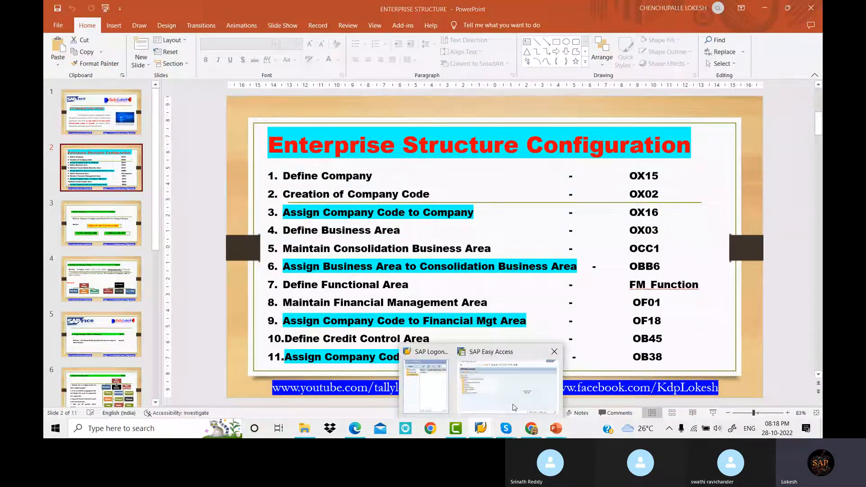
click(519, 392)
text(OX02)
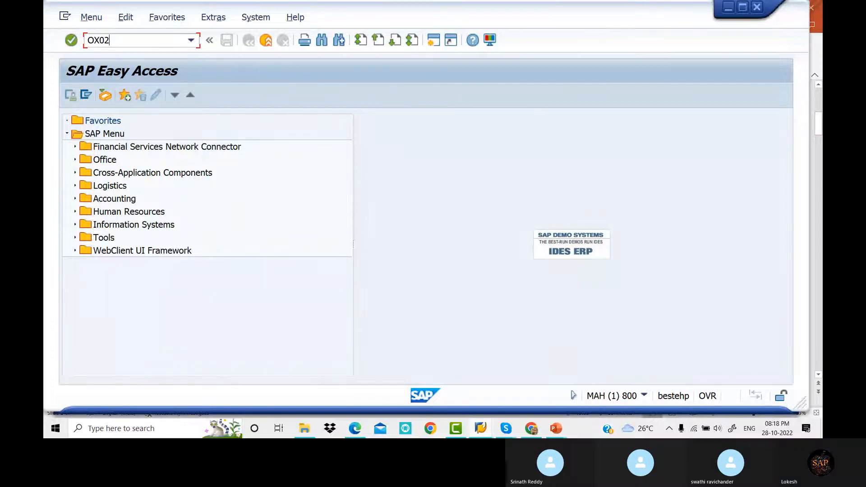
key(Return)
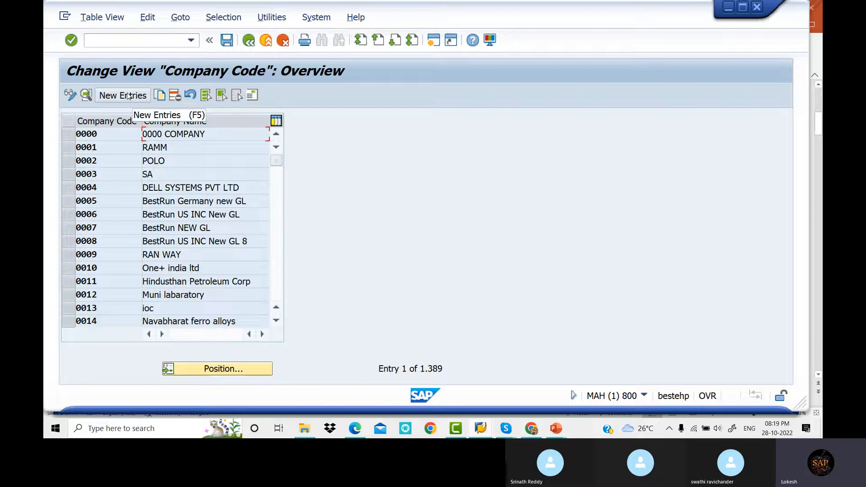
- View the blank new company code entry form, cancel it, and return to SAP Easy Access
click(128, 96)
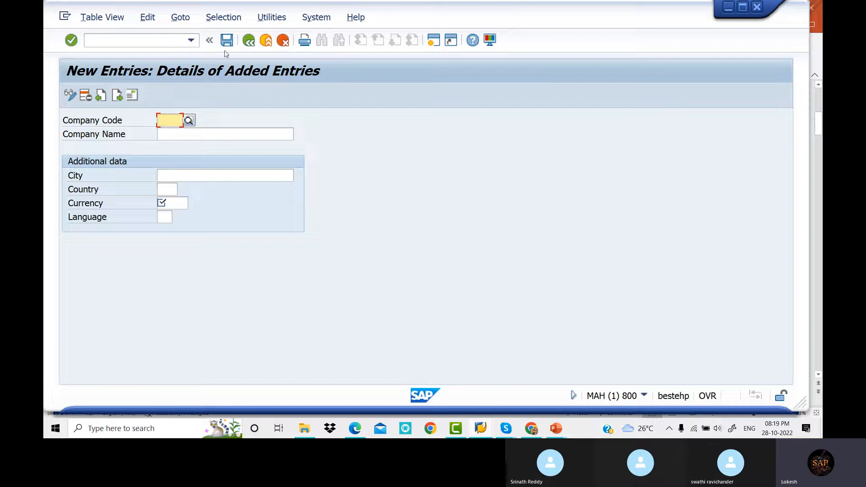
click(248, 42)
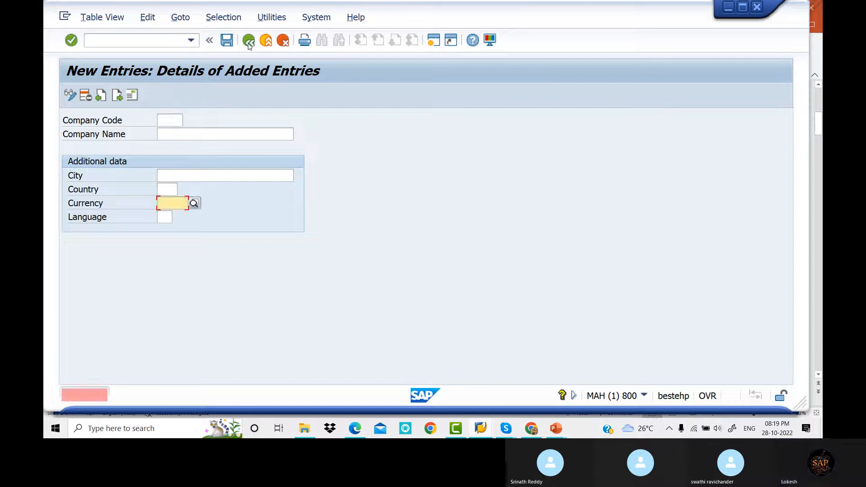
click(284, 43)
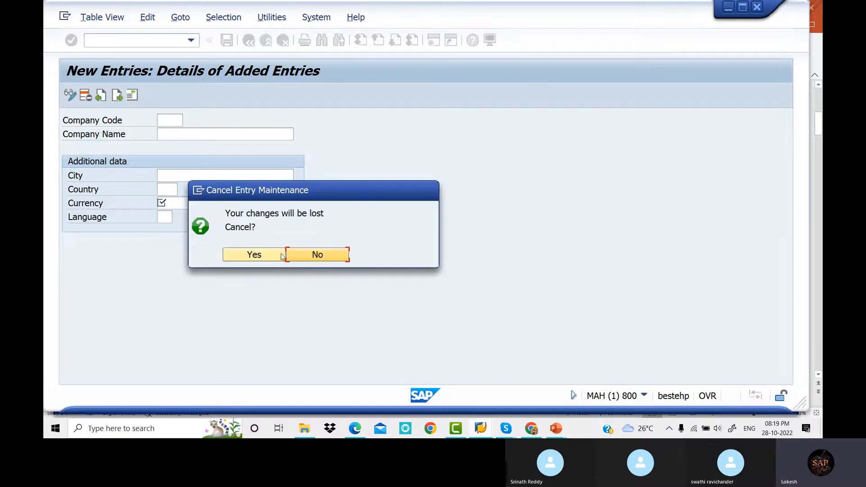
click(281, 255)
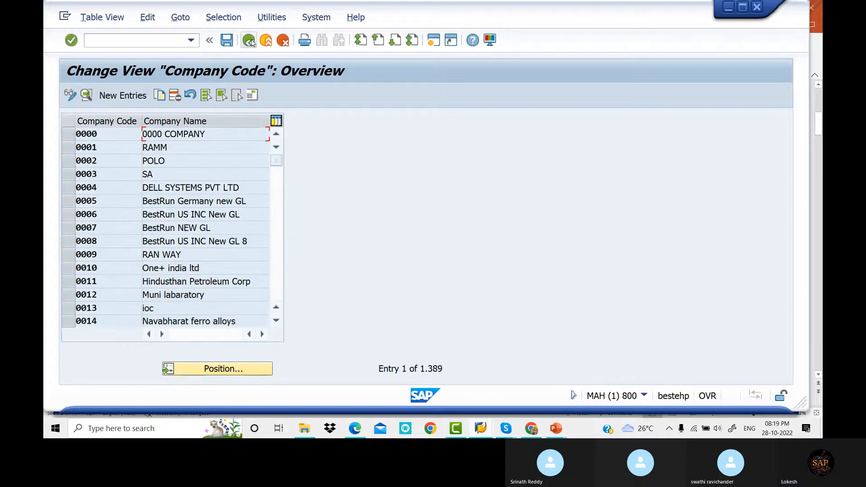
click(249, 41)
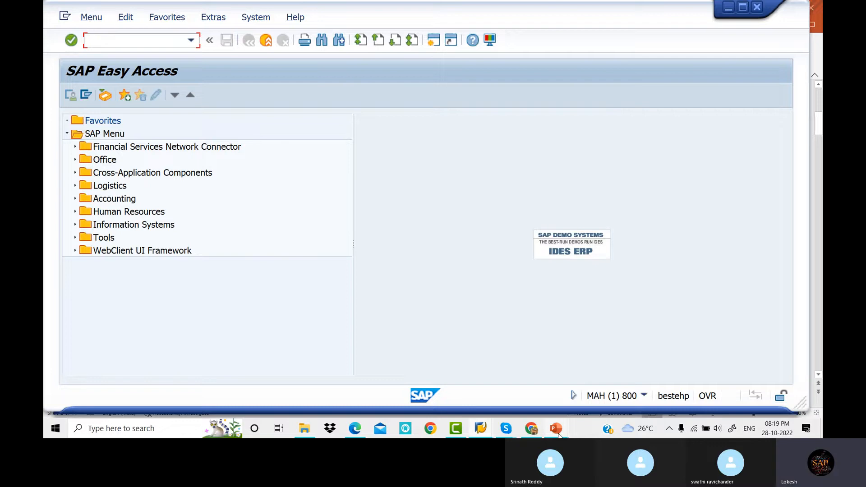
- Check the code for assigning company code to company on the PowerPoint slide, switch back to SAP, and open OX16
mouse_move(559, 434)
click(609, 391)
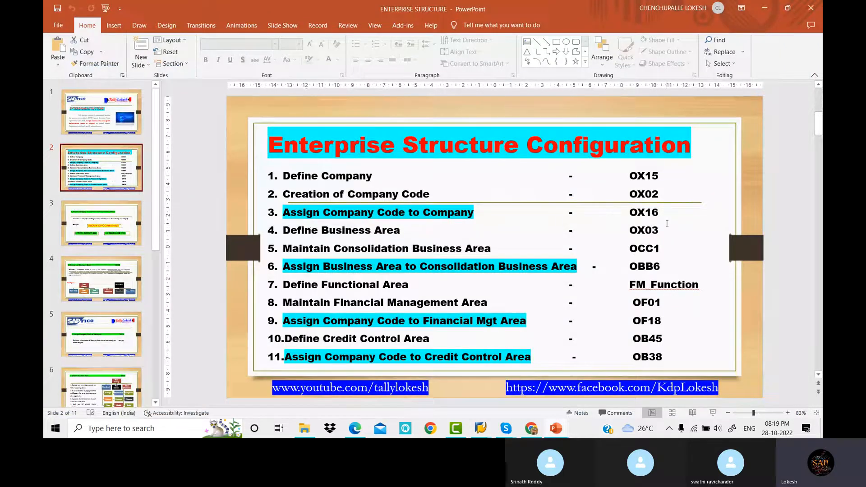
mouse_move(481, 431)
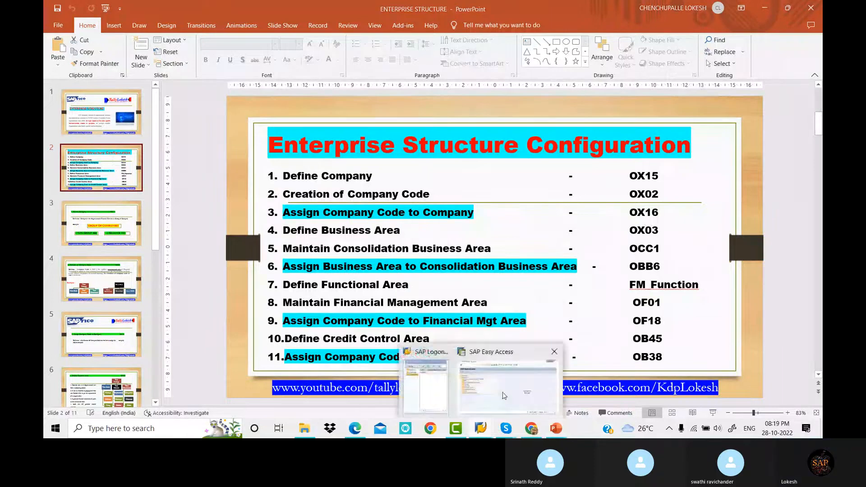
click(504, 395)
text(O)
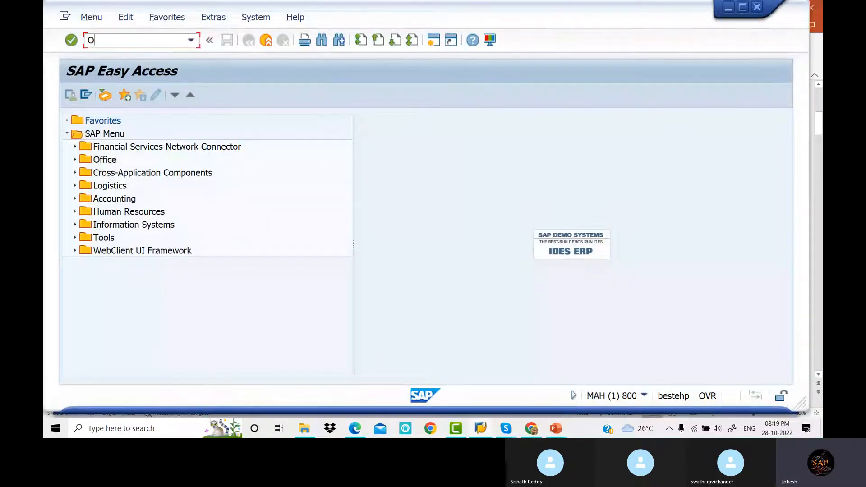
text(X16)
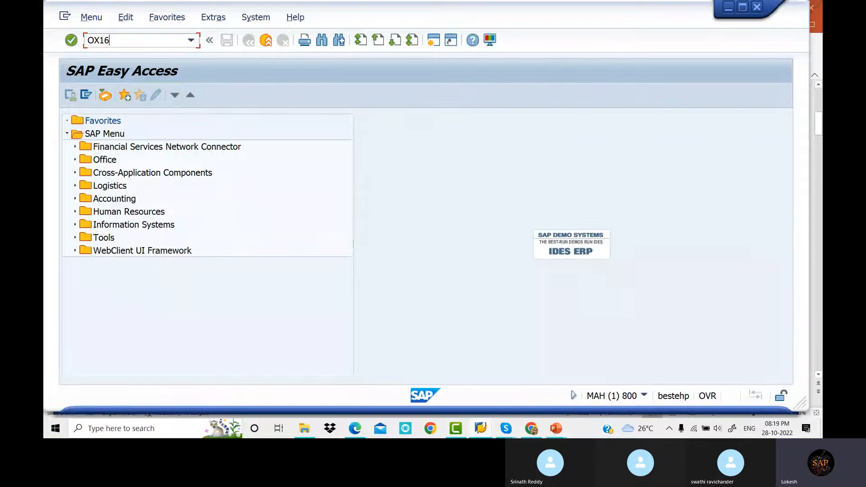
key(Return)
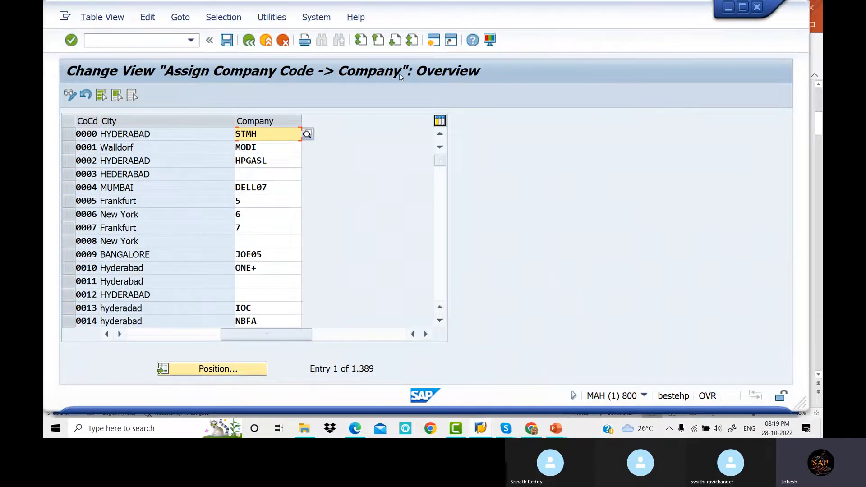
- Position the company code assignment table at company code OPP5 to review its assigned company
click(233, 370)
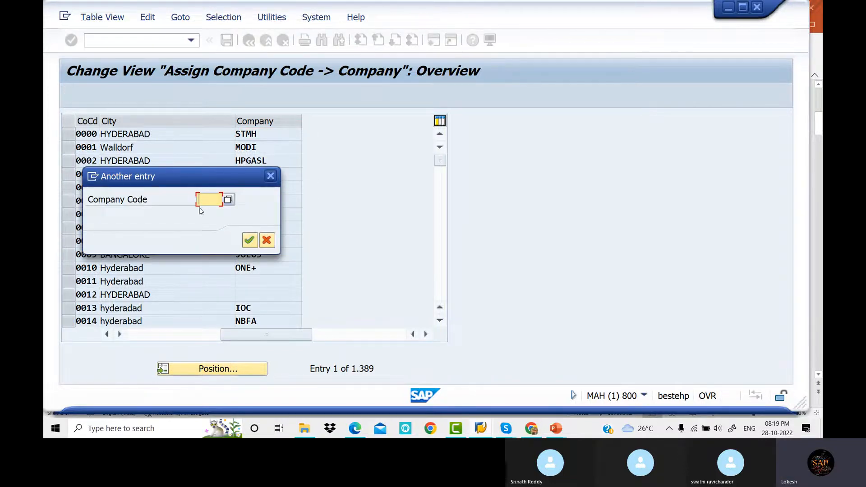
text(0)
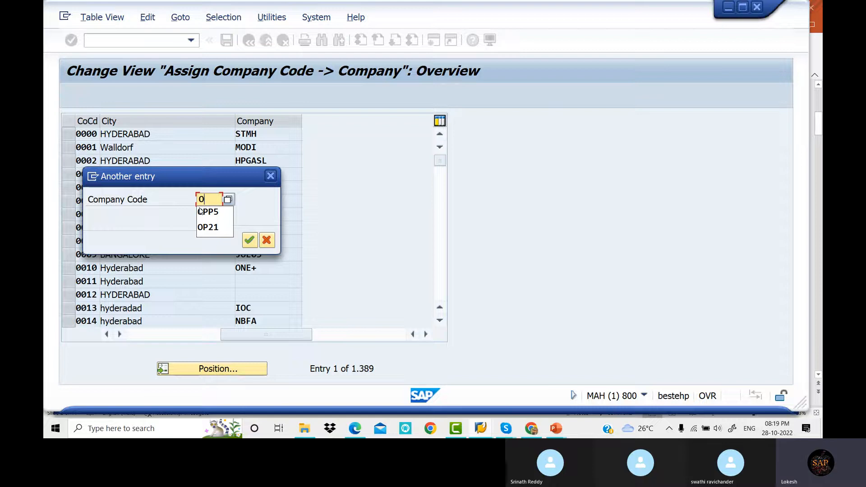
click(201, 212)
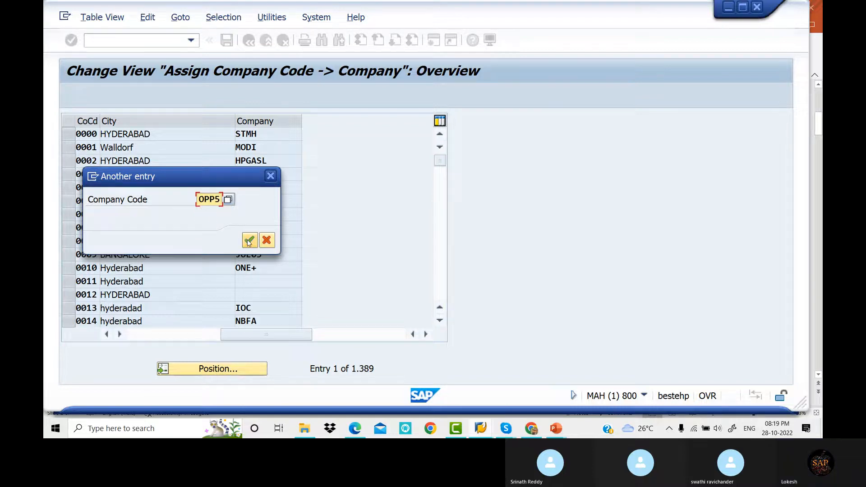
click(250, 240)
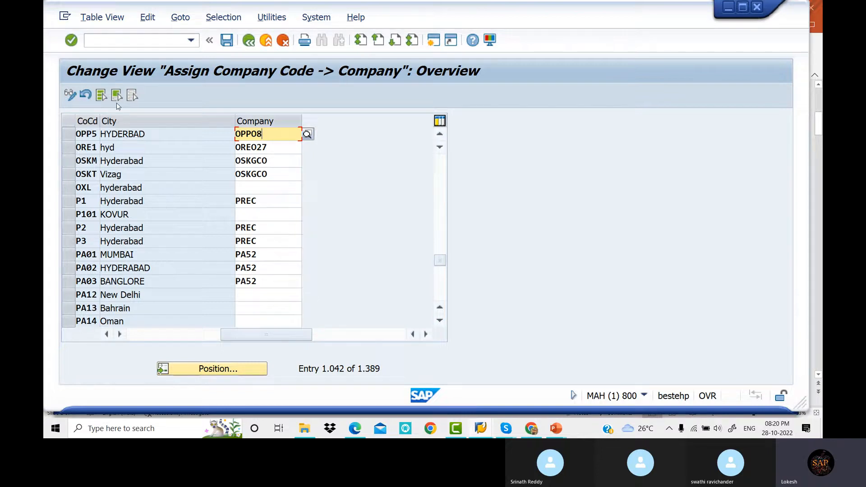
- Check the business area transaction on the PowerPoint slide, switch back to SAP, and go directly to the business areas with /NOX03
click(152, 40)
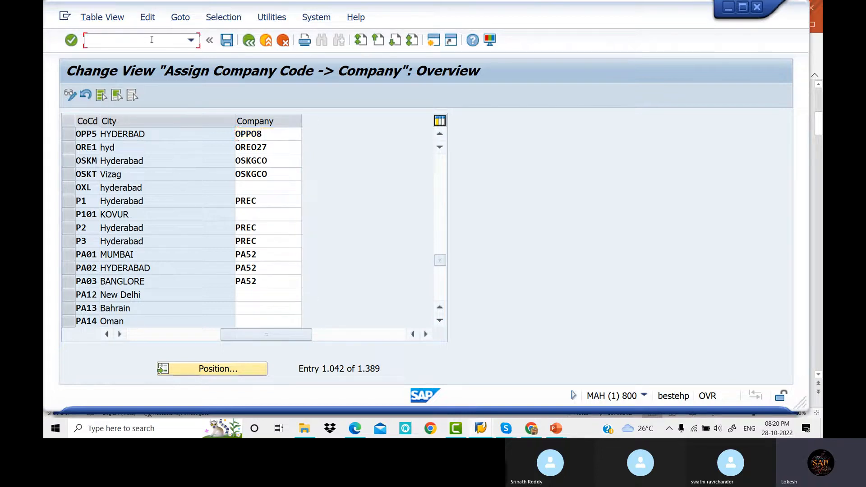
text(/)
text(N)
click(556, 428)
click(602, 388)
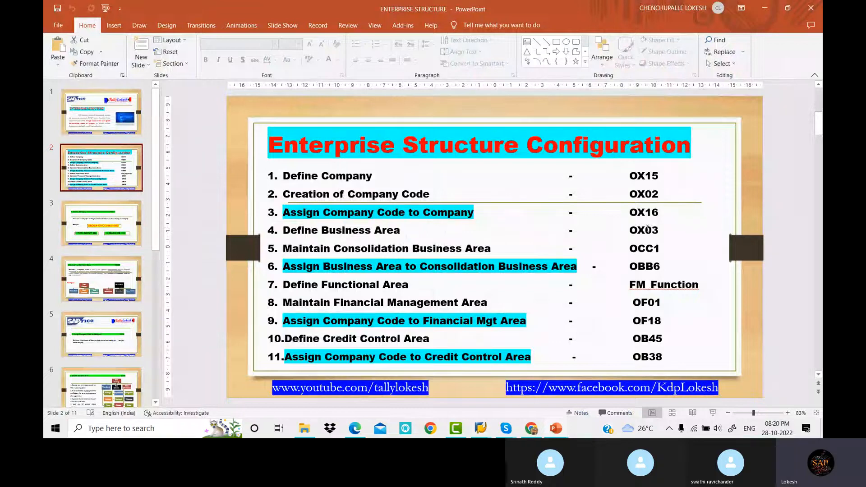
click(481, 428)
click(518, 389)
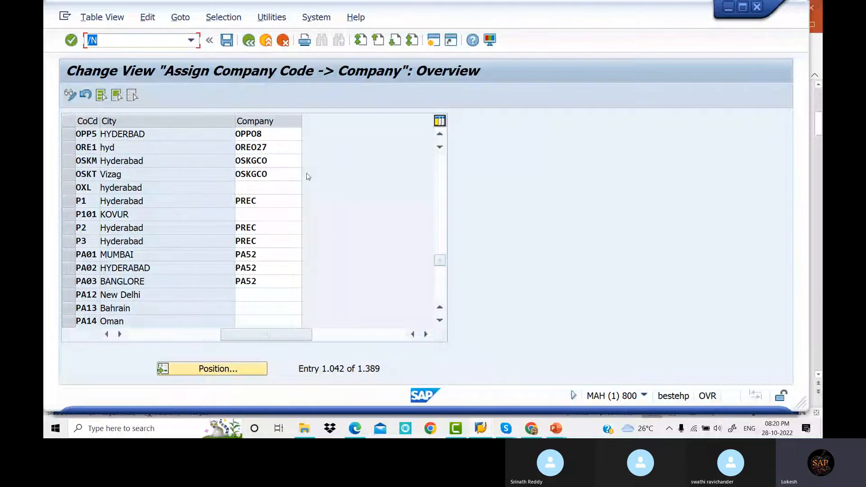
click(122, 38)
text(OX03)
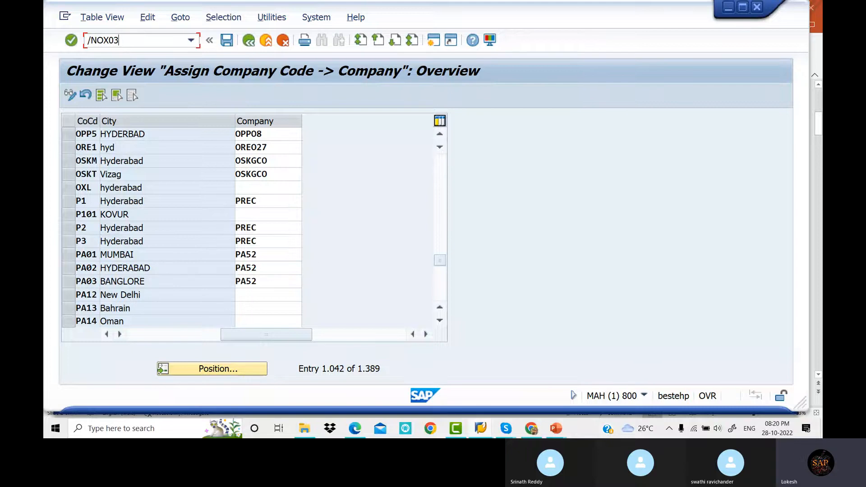
key(Return)
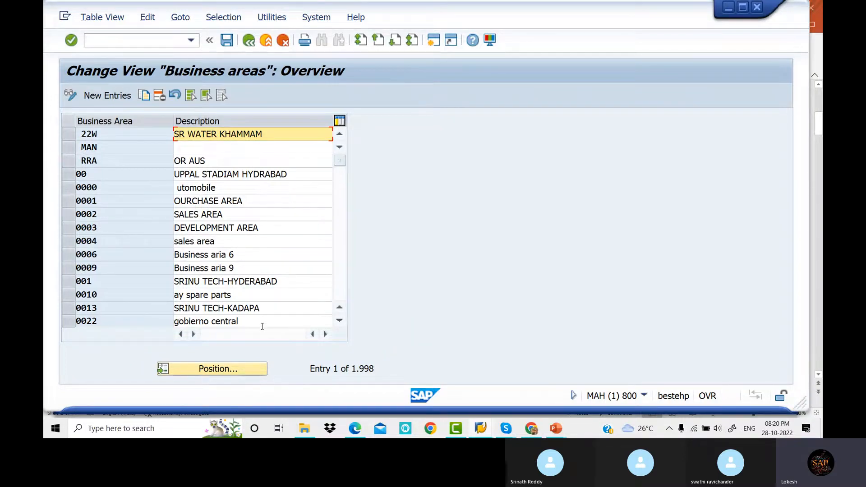
- Position the business areas table at business area OP21
click(243, 369)
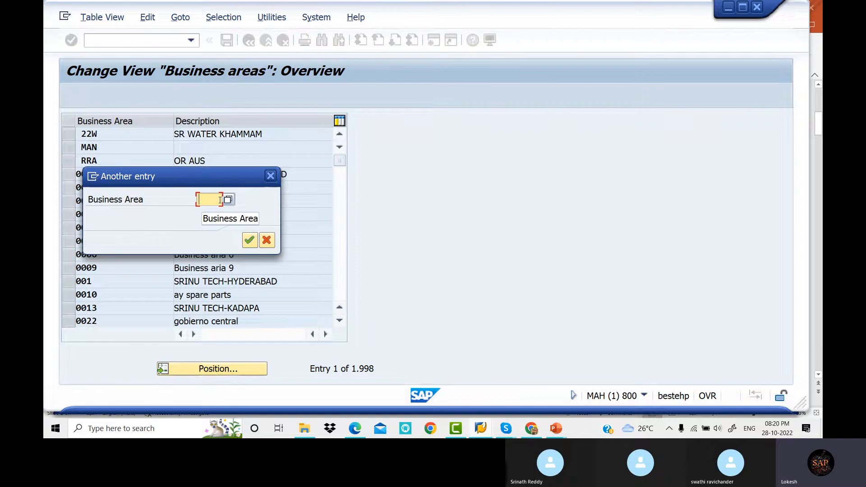
text(OP)
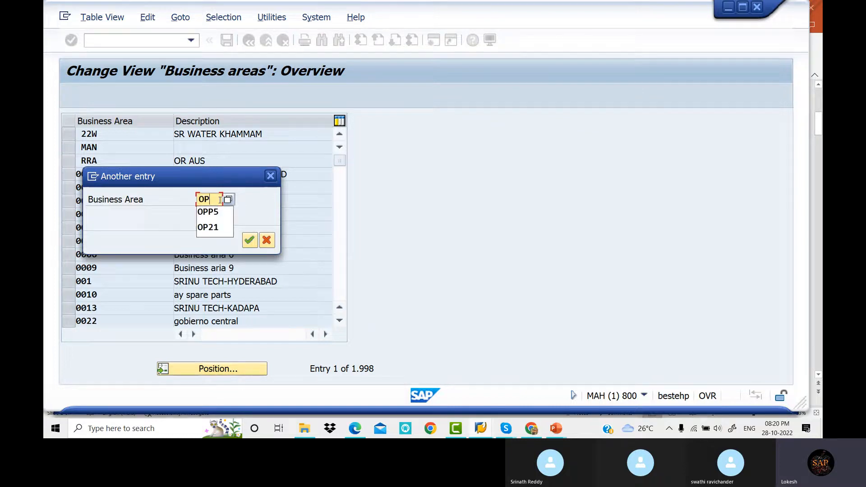
key(Down)
key(Down)
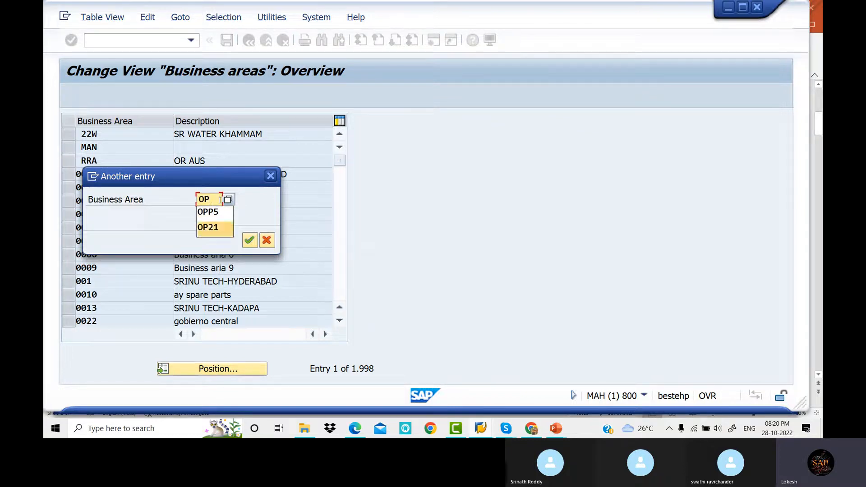
key(Return)
key(Return)
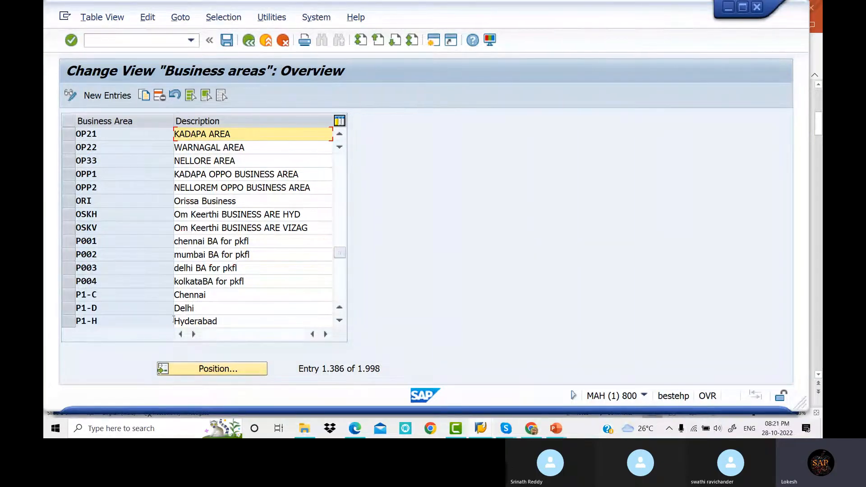
- Check the consolidation business area transaction on the PowerPoint slide, switch back to SAP, and open it with /NOCC1
click(556, 428)
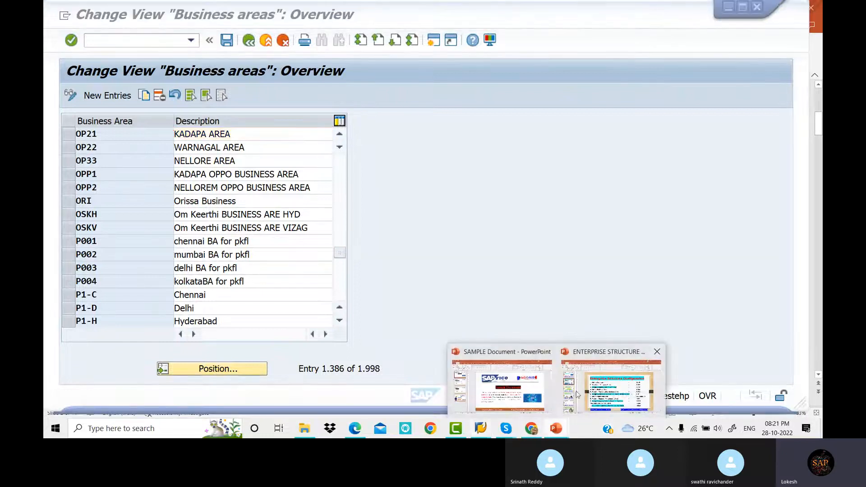
click(580, 392)
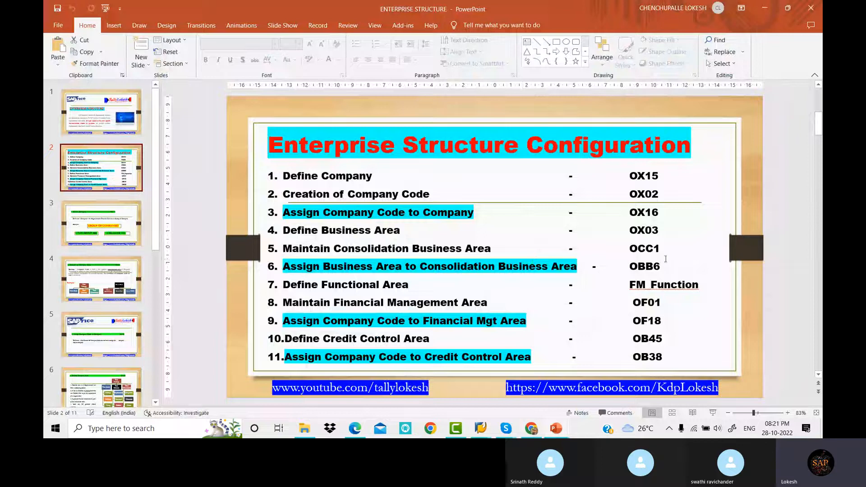
click(532, 429)
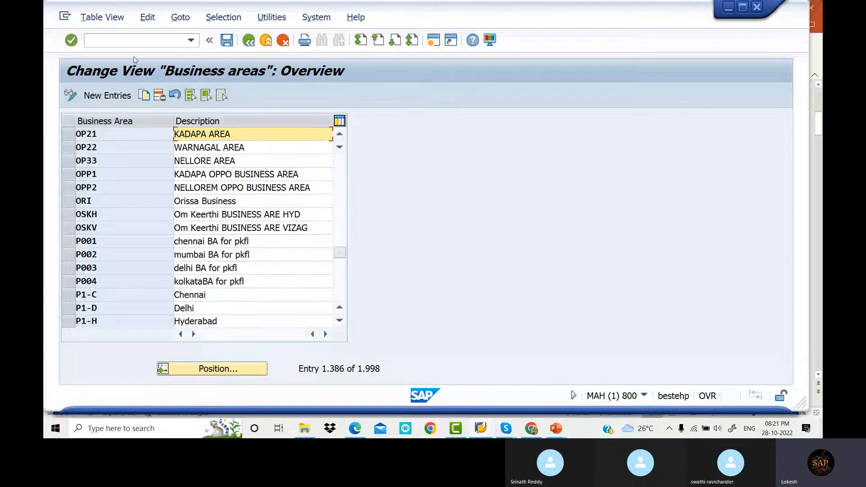
click(134, 41)
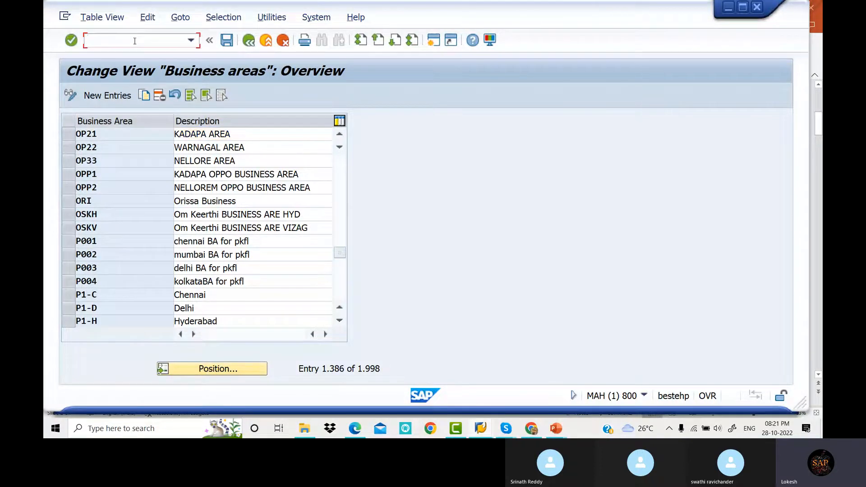
text(/NOCC1)
key(Return)
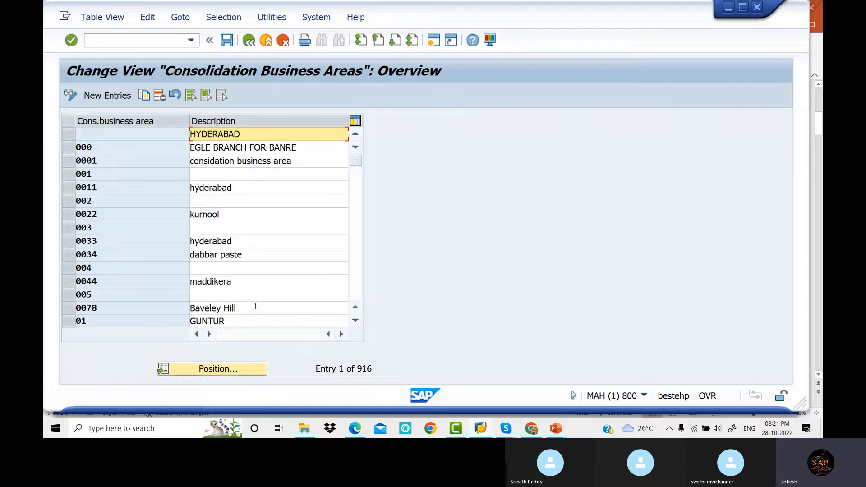
- Position the consolidation business areas table at consolidation business area OPPO
click(237, 369)
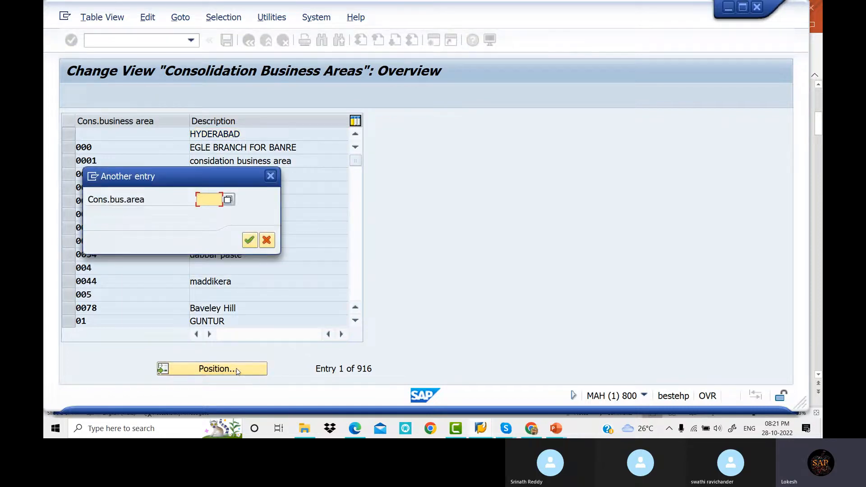
drag(206, 180, 473, 208)
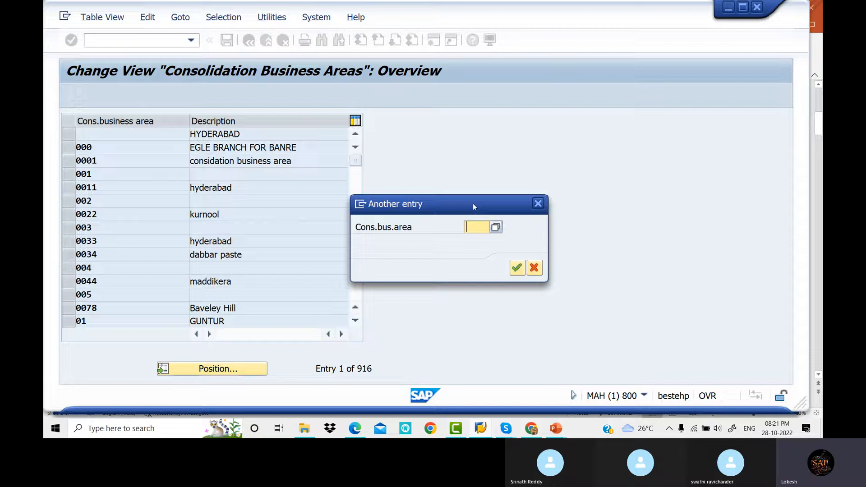
click(471, 229)
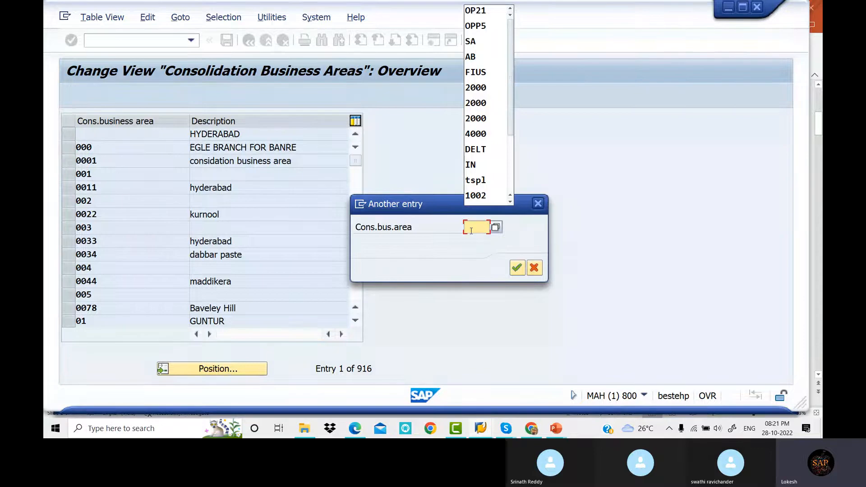
text(OP)
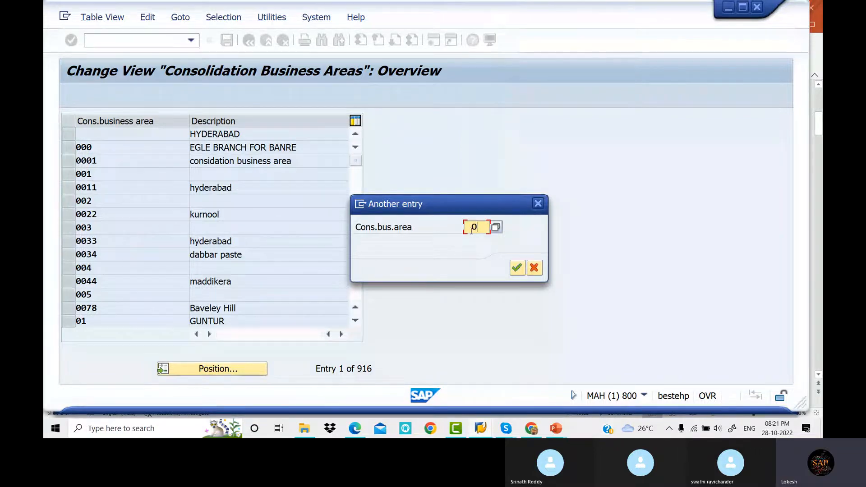
key(BackSpace)
key(BackSpace)
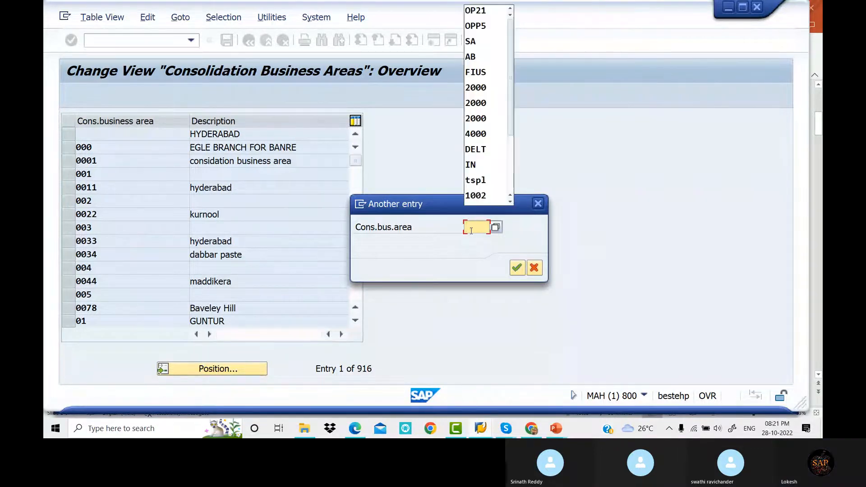
text(OP)
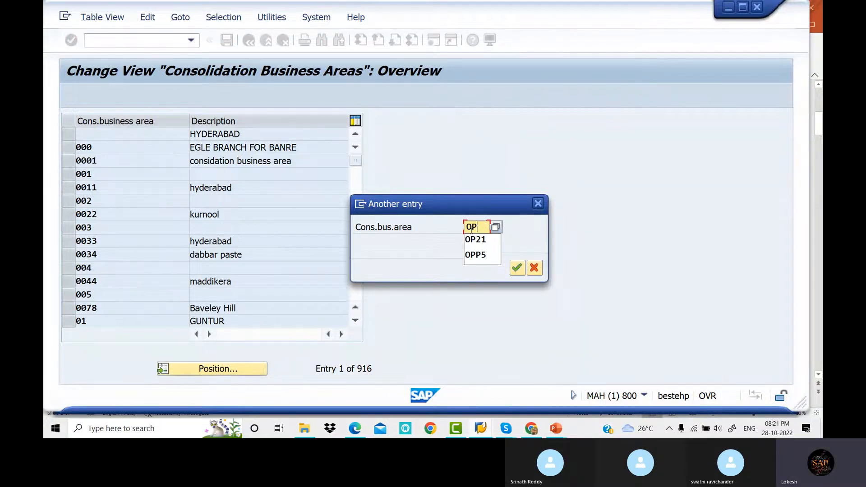
text(PO)
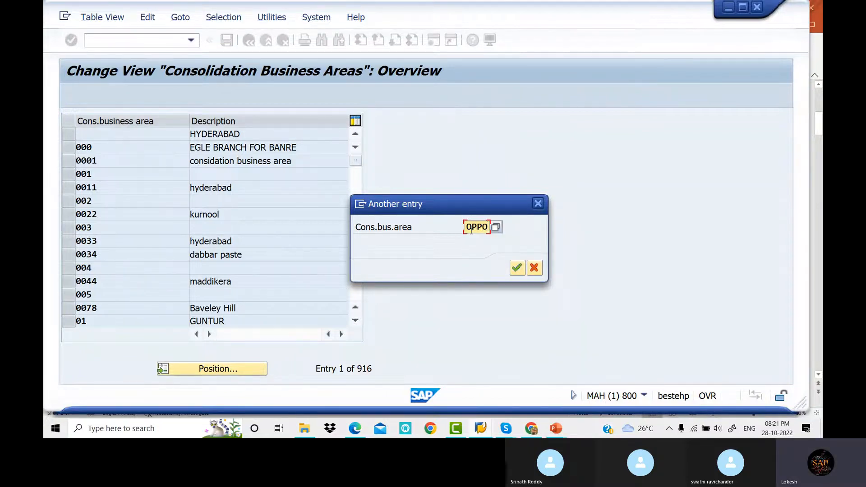
click(517, 268)
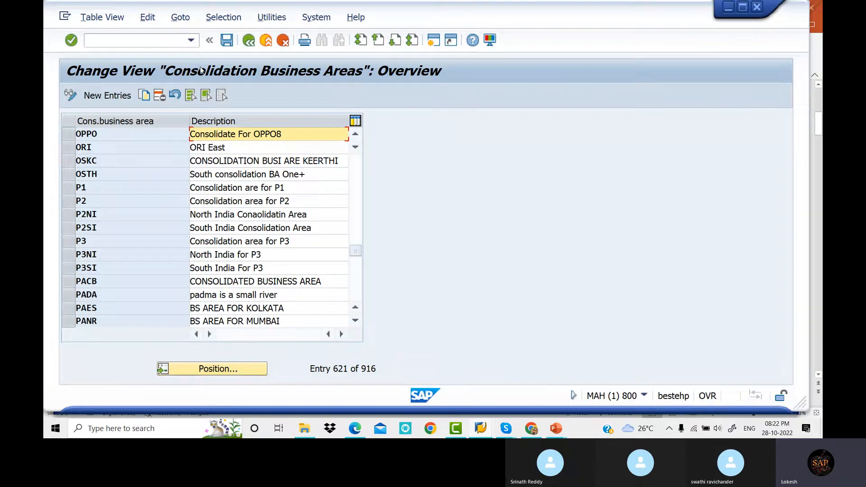
- Switch to the ENTERPRISE STRUCTURE presentation in PowerPoint to check the transaction for assigning business areas to consolidation business areas
mouse_move(556, 429)
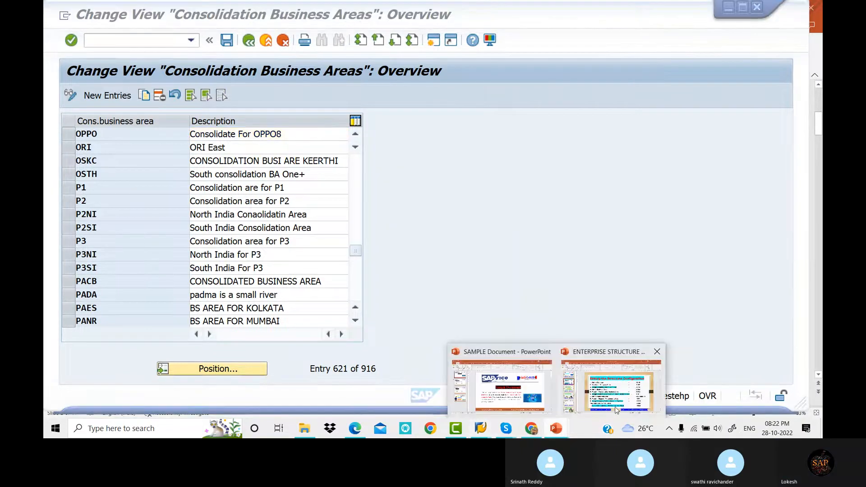
click(624, 388)
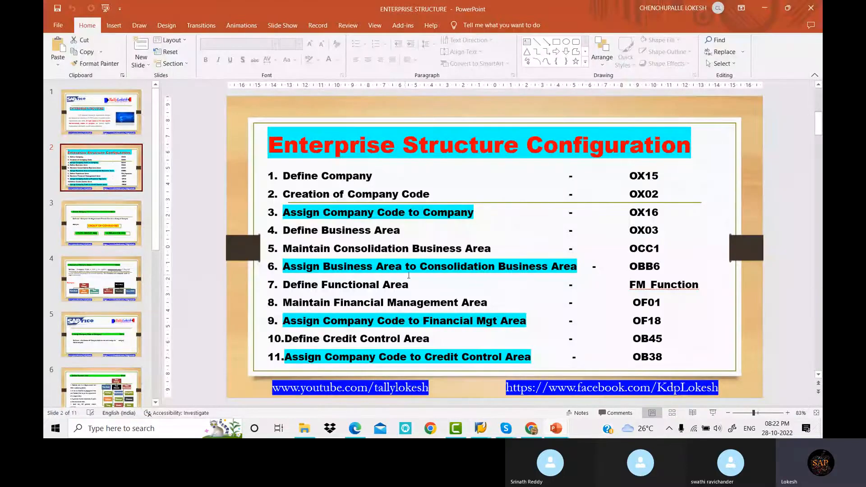
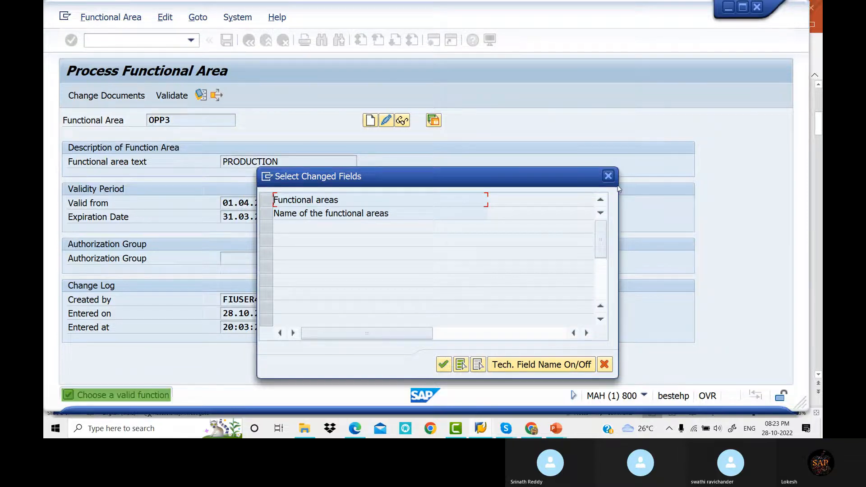
- Close the list of changed fields and leave functional area OPP3 for the SAP Easy Access screen
click(608, 176)
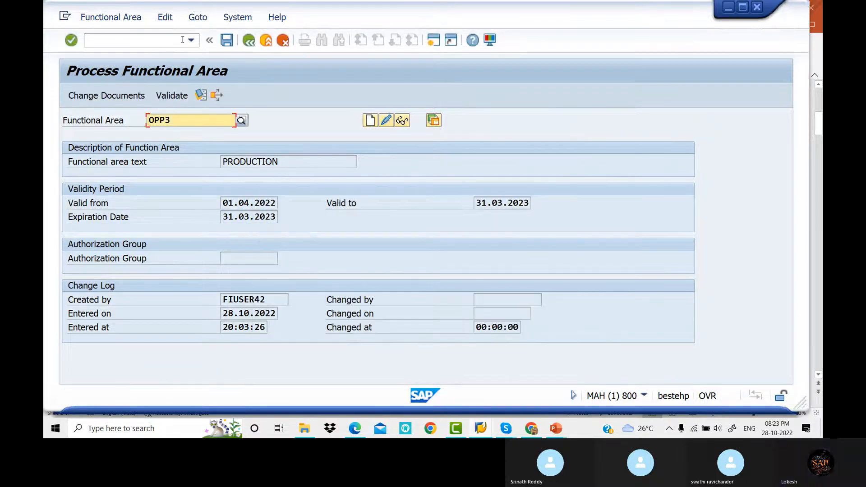
click(249, 42)
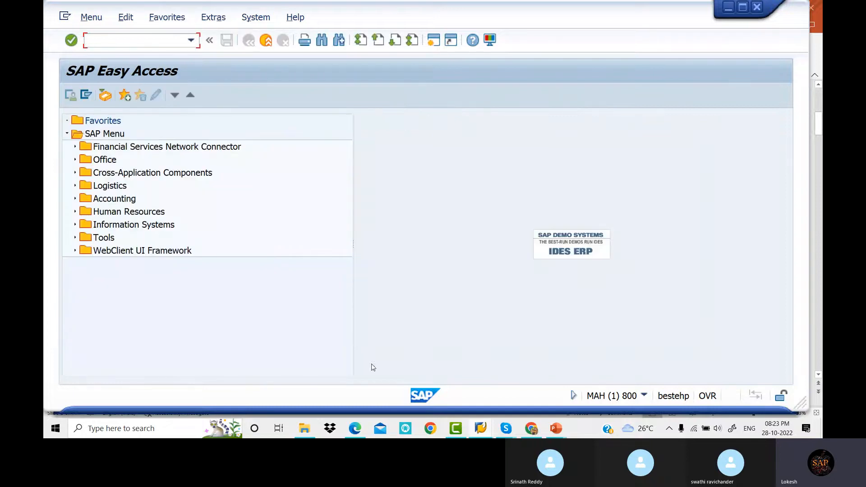
- Check the financial management area transaction on the PowerPoint slide, switch back to SAP, and open it with OF01
mouse_move(556, 428)
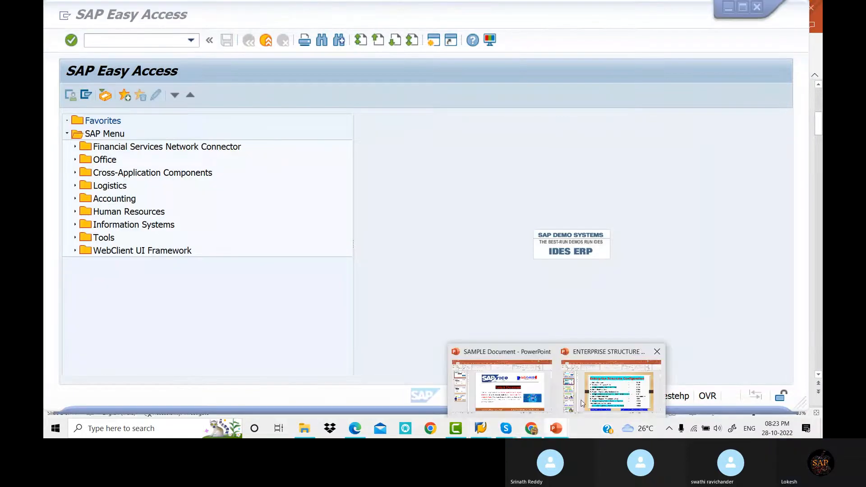
click(582, 403)
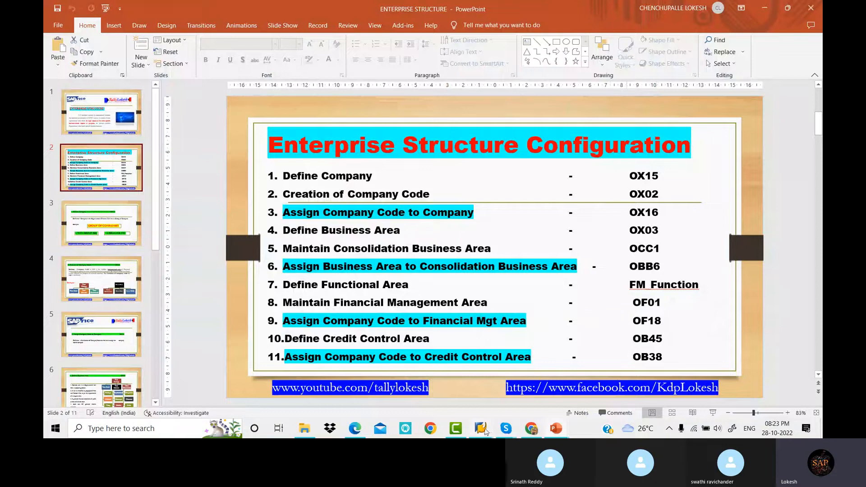
mouse_move(486, 431)
click(535, 386)
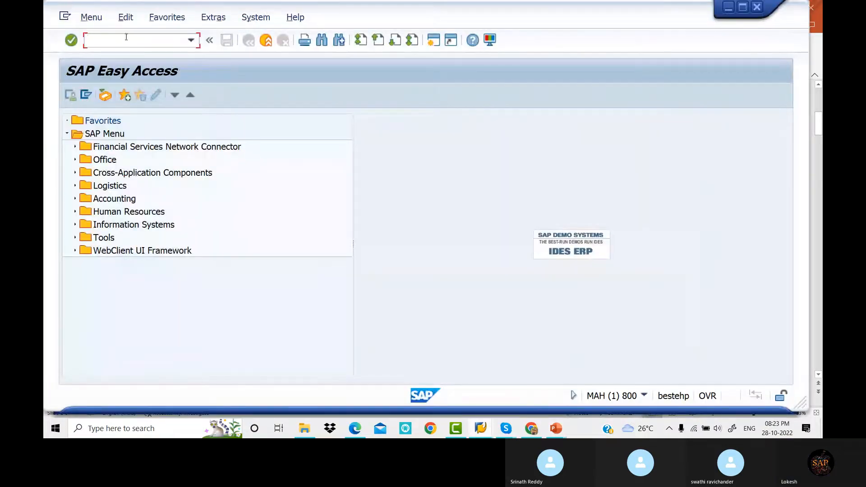
text(OF)
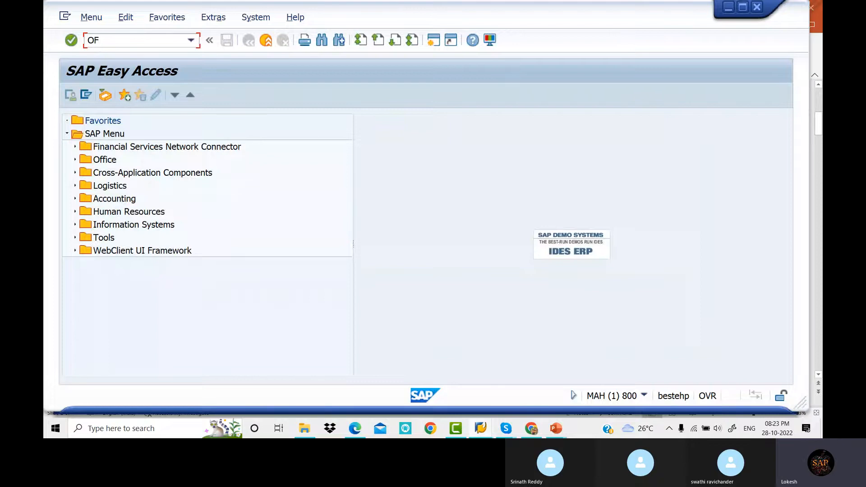
text(01)
key(Return)
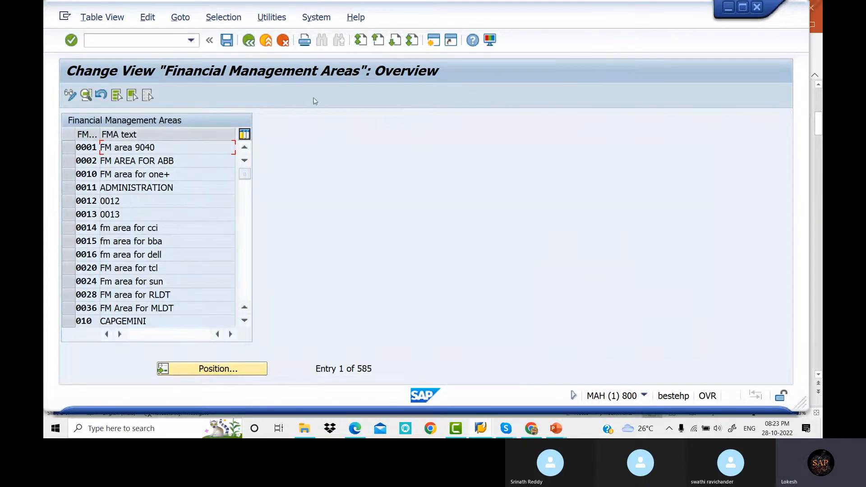
- Position the financial management areas table at FM area OPP1
click(242, 370)
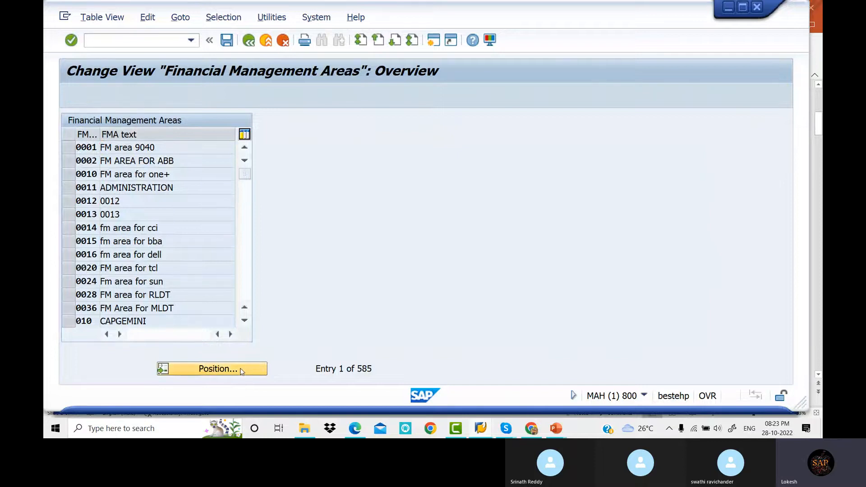
drag(193, 171, 454, 191)
click(473, 224)
text(OPP1)
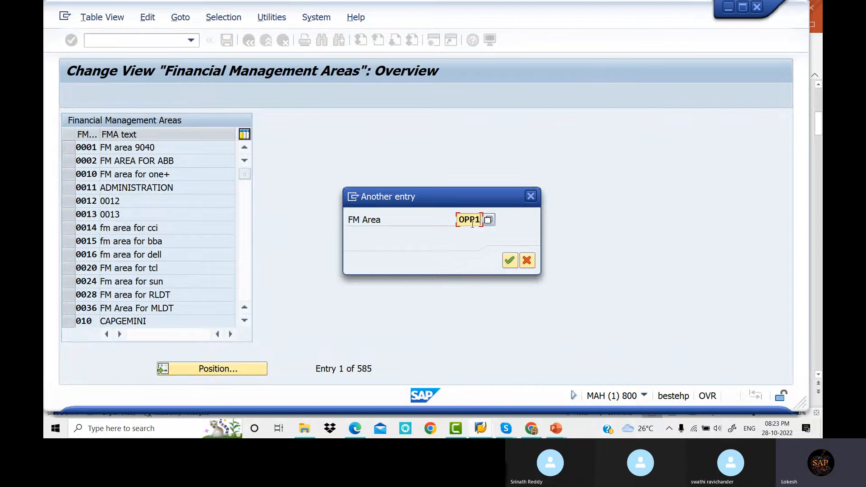
key(Return)
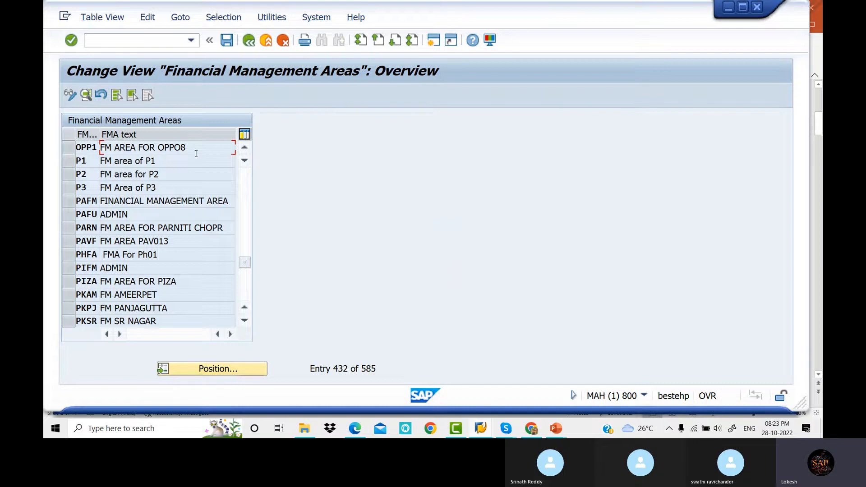
- Check the transaction for assigning company codes to FM areas on the PowerPoint slide, switch back to SAP, and open it with /NOF18
click(563, 429)
click(609, 399)
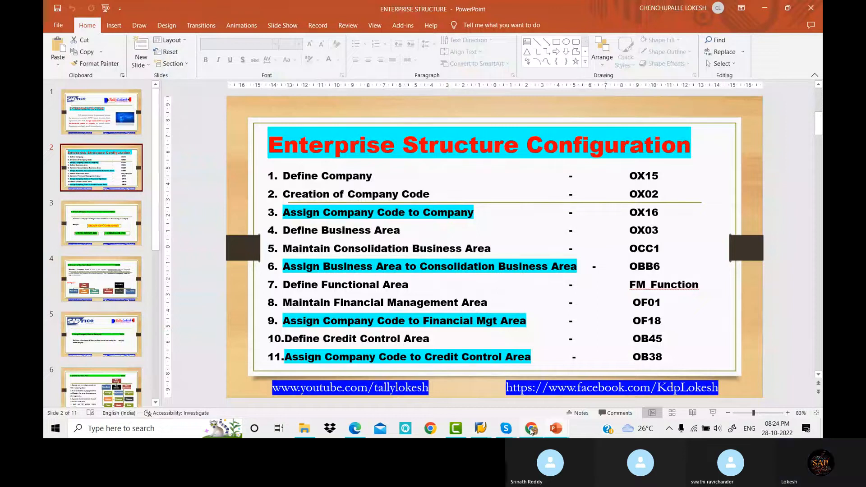
mouse_move(531, 430)
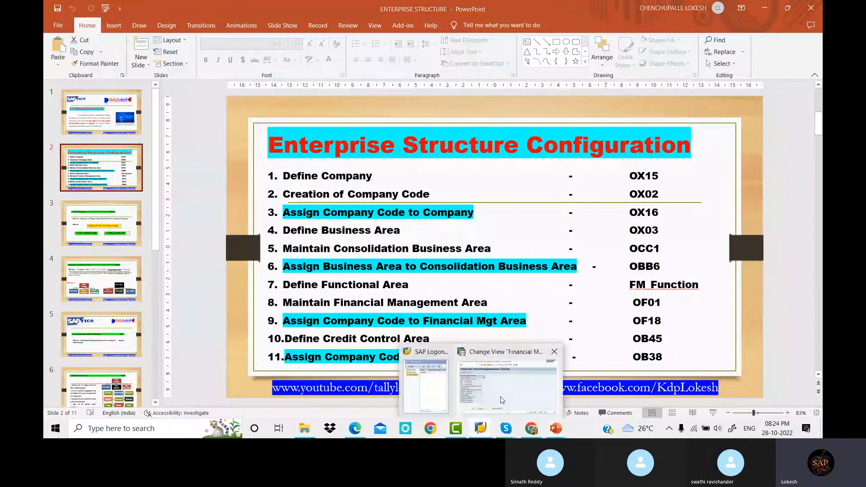
click(519, 383)
click(120, 39)
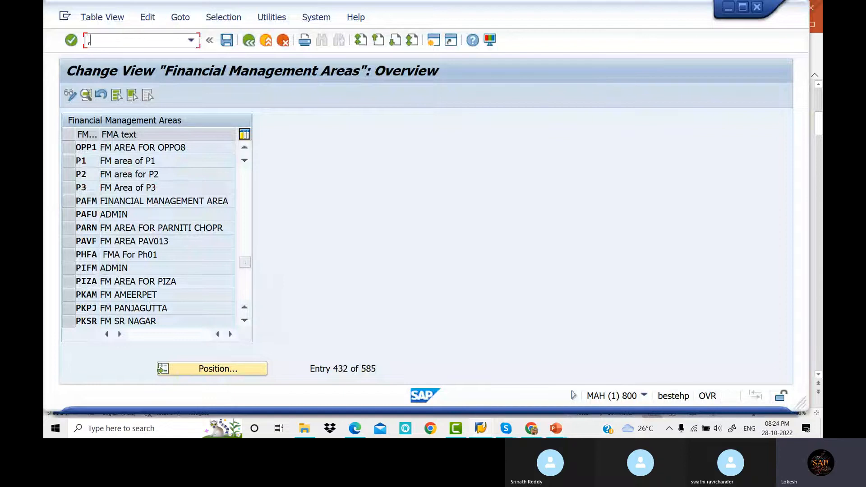
text(/NO)
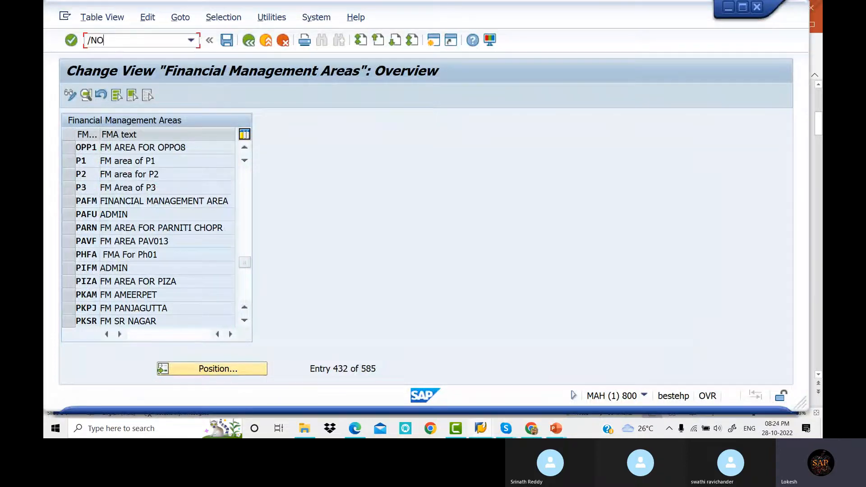
text(F18)
key(Return)
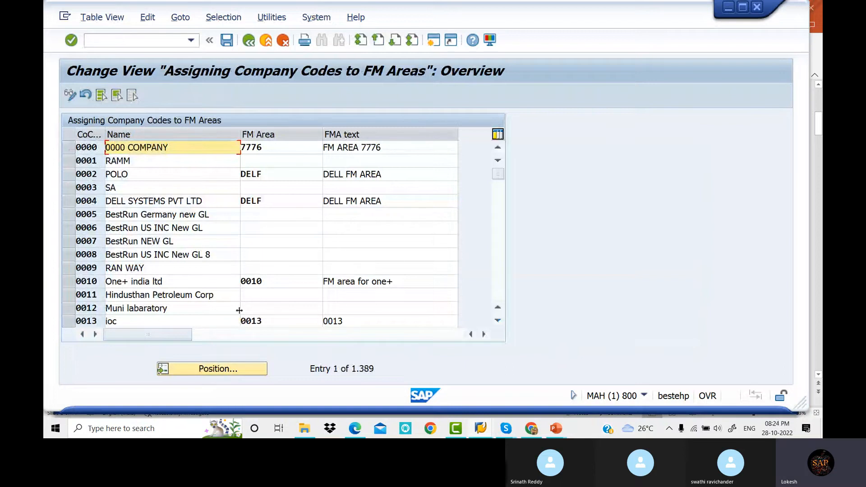
- Position the FM area assignment table at company code OPP5 and select its FM area to review the assignment
click(244, 368)
click(207, 200)
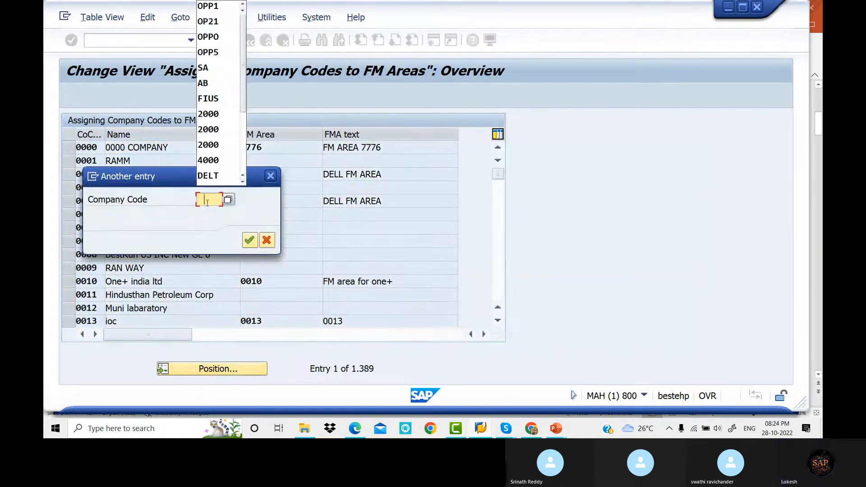
key(Down)
key(Down)
key(Down)
key(Down)
key(Return)
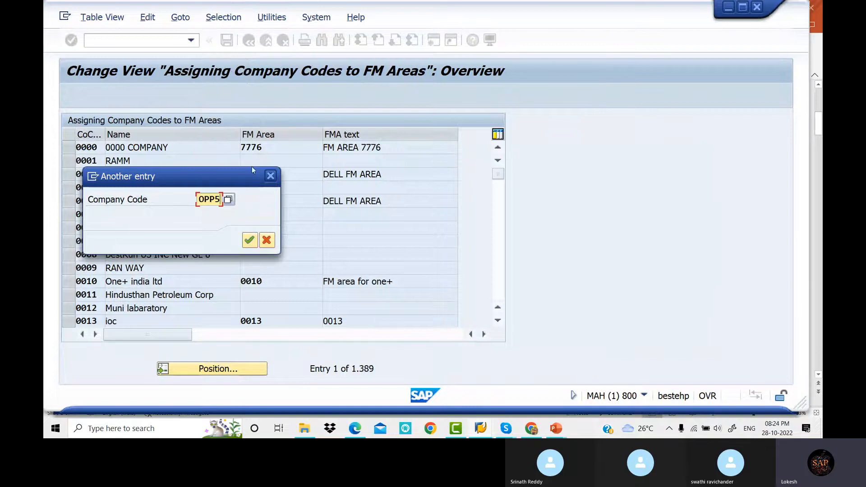
click(250, 240)
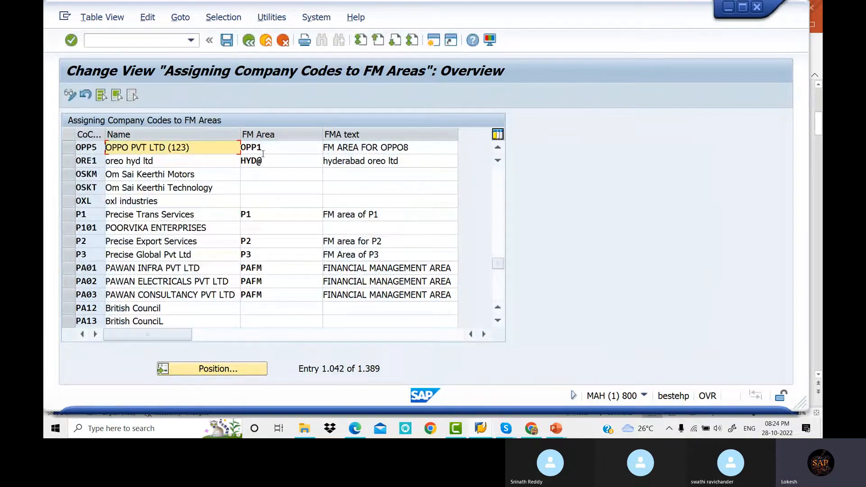
click(279, 150)
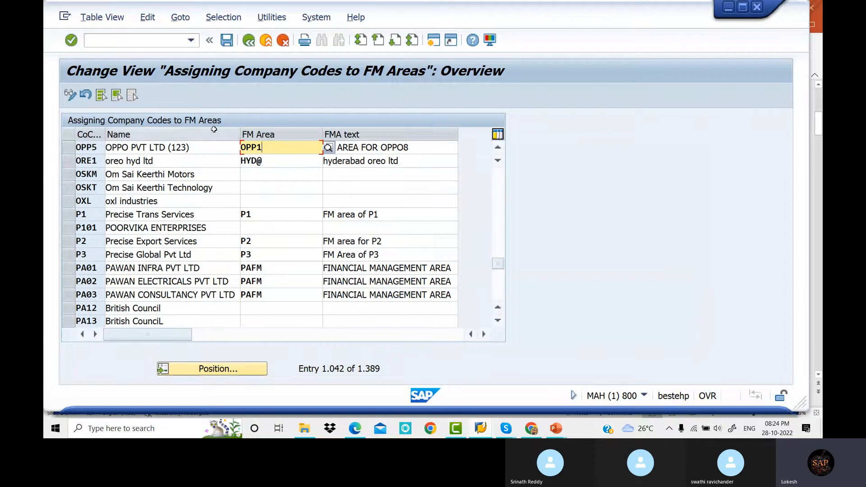
- Leave the FM area assignment table and return to the SAP Easy Access screen with /N
click(117, 40)
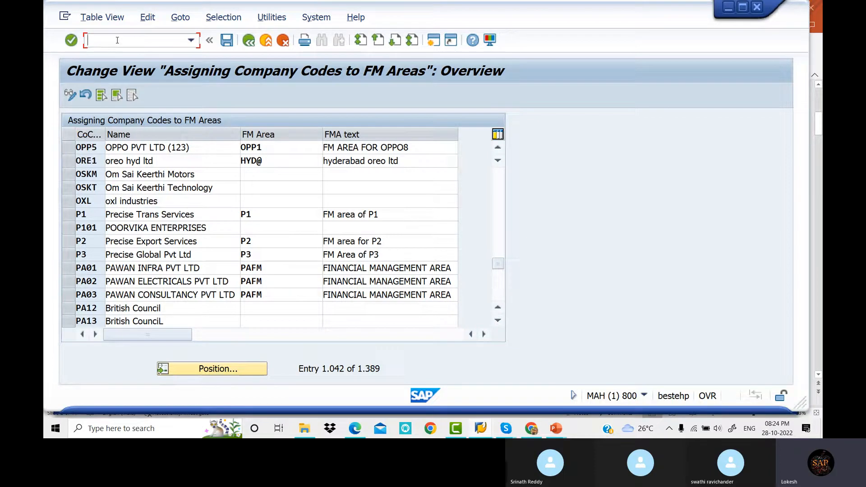
text(/N)
key(Return)
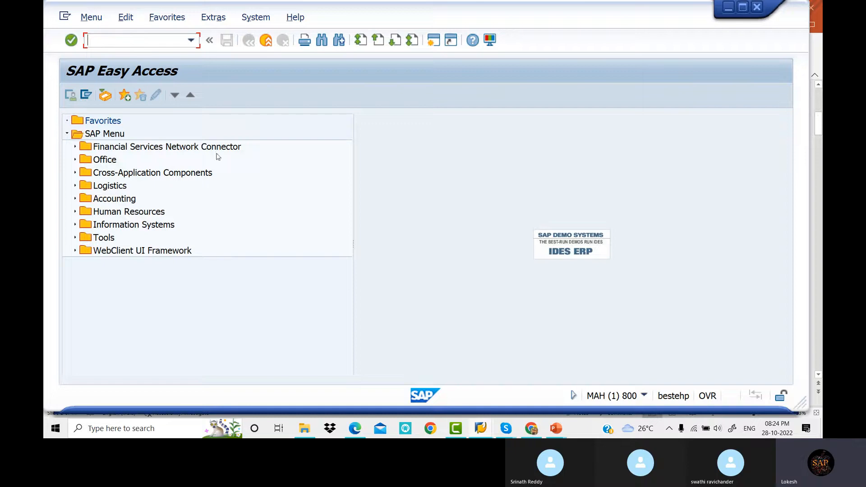
- Check the transaction for defining credit control areas on the PowerPoint slide, switch back to SAP, and open it with OB45
click(559, 430)
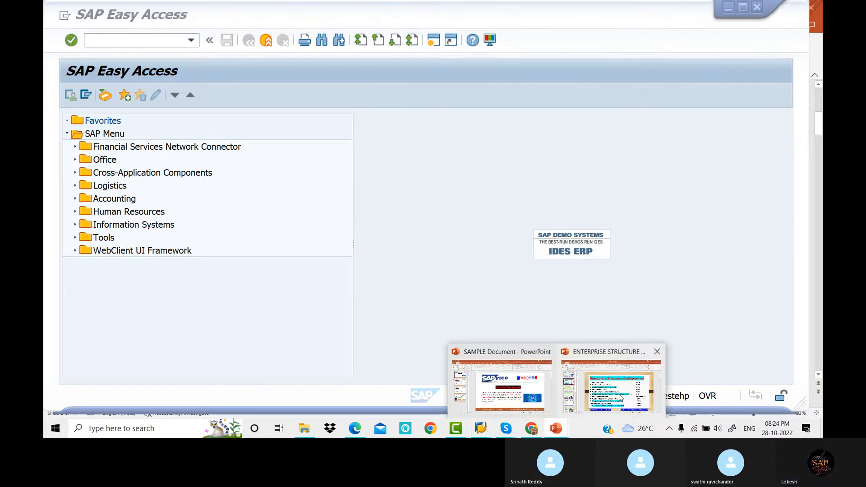
click(620, 396)
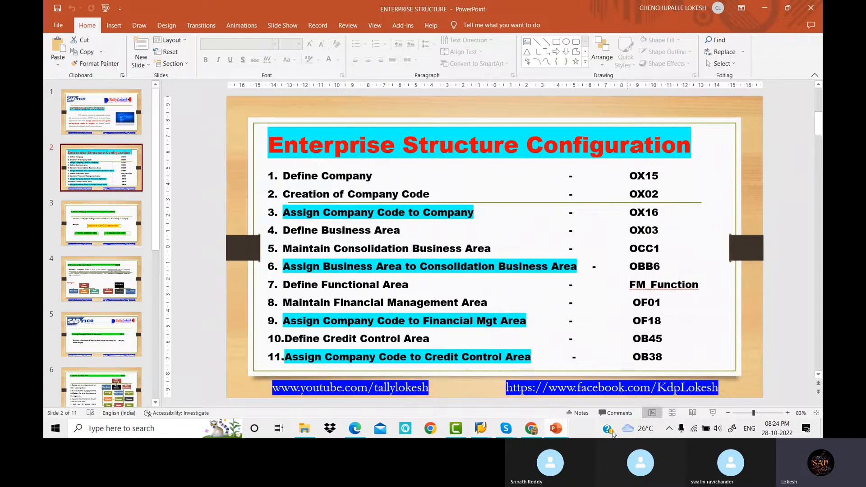
mouse_move(482, 431)
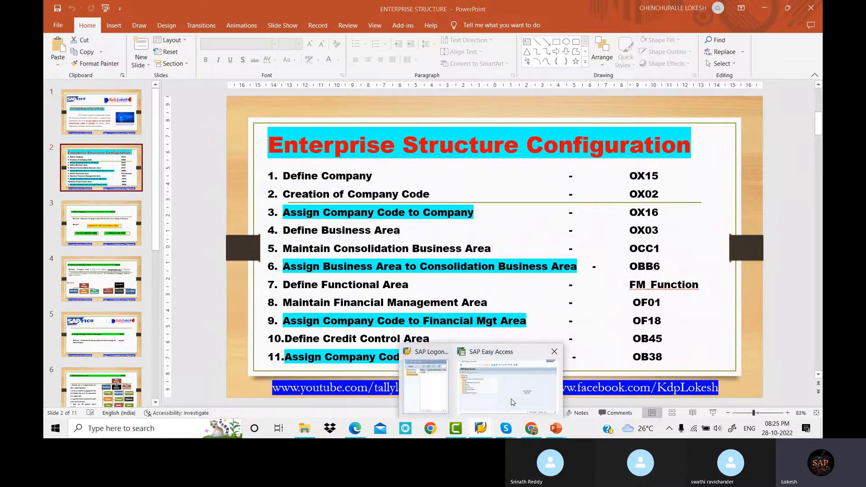
click(512, 402)
text(O)
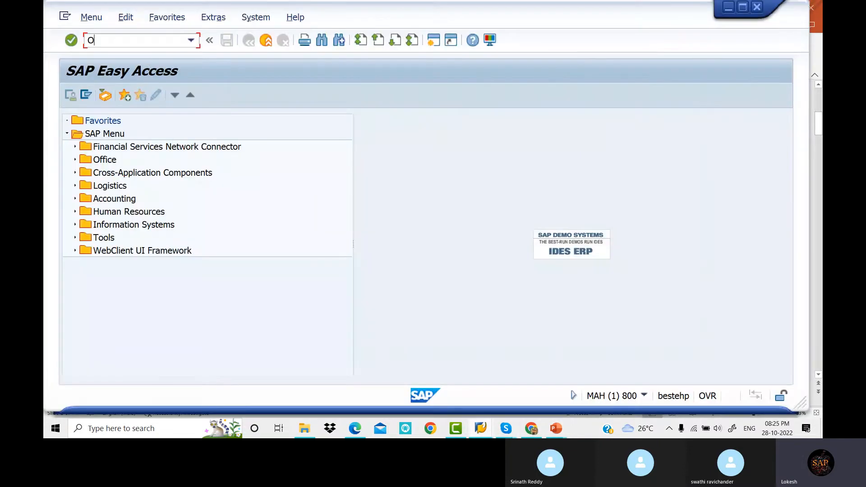
text(B45)
key(Return)
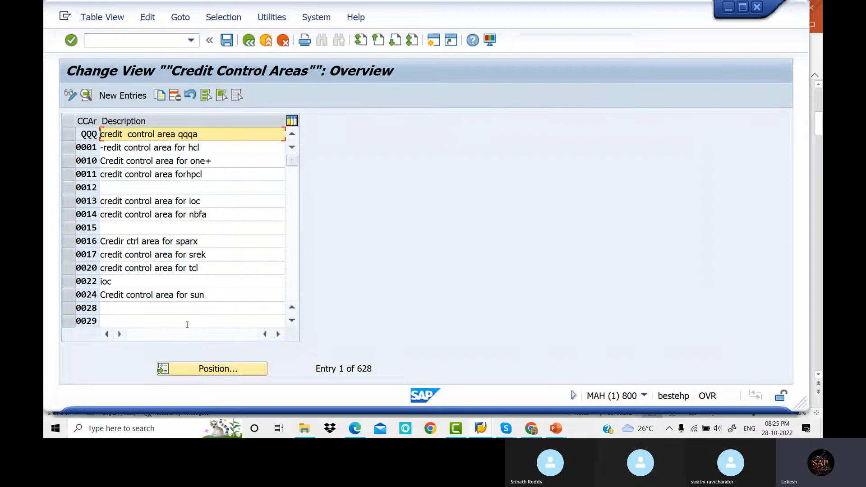
- Position the credit control areas table at credit control area OPP1
click(215, 370)
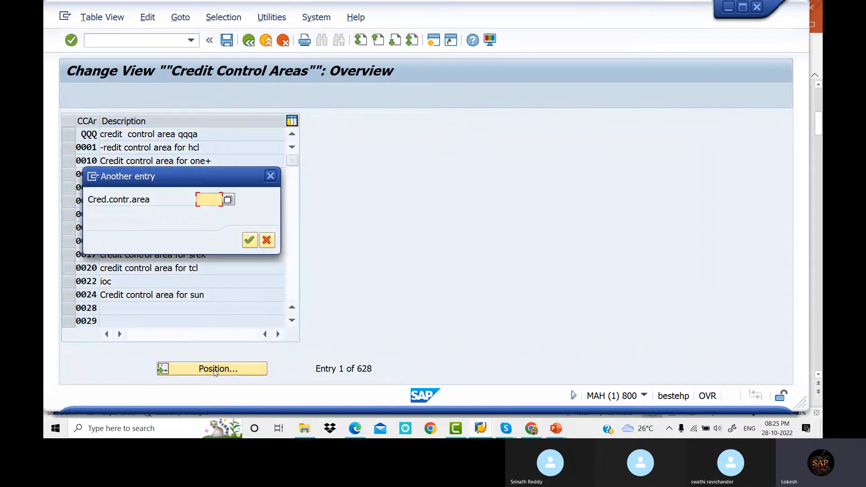
text(O)
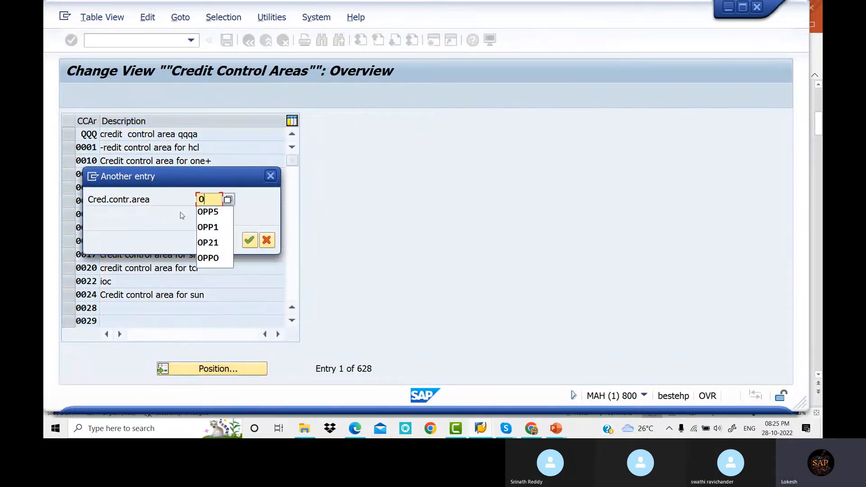
text(PP1)
key(Return)
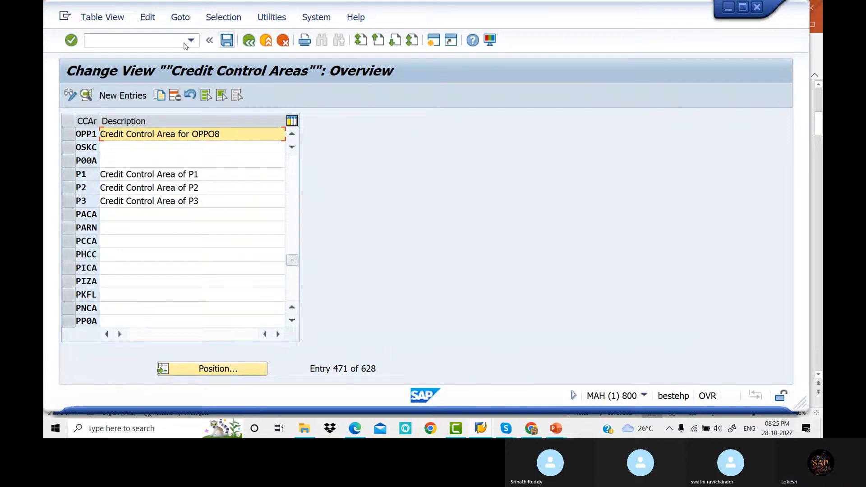
- Check the transaction for assigning company codes to credit control areas on the PowerPoint slide, switch back to SAP, and open it with /NOB38
click(142, 43)
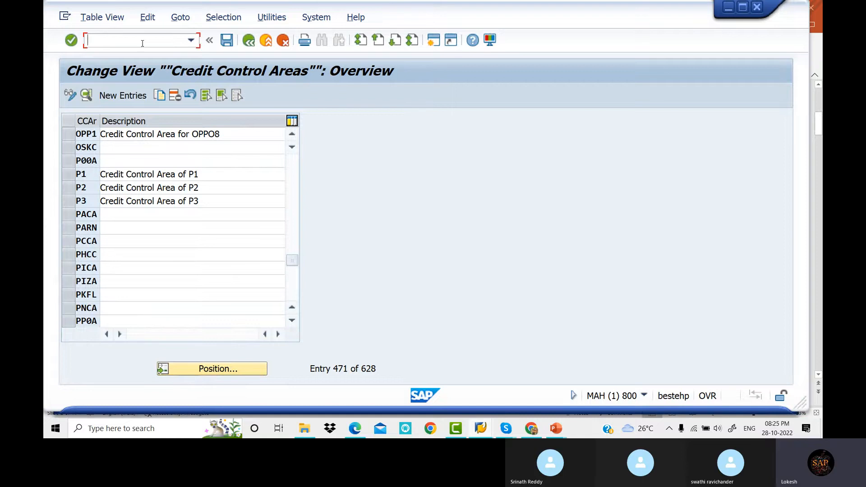
text(/N)
click(556, 428)
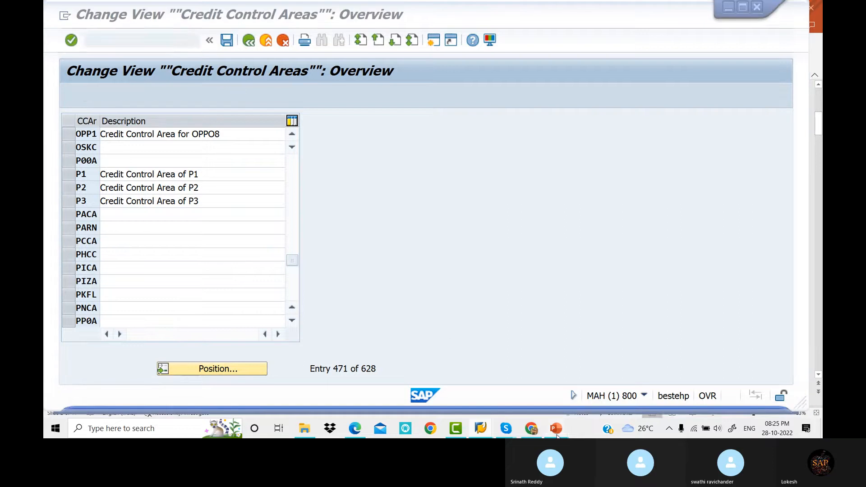
click(596, 375)
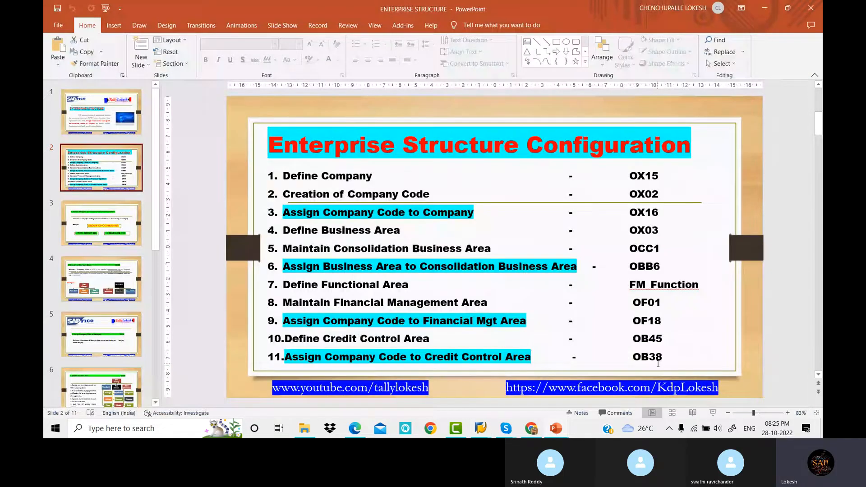
click(481, 428)
click(517, 394)
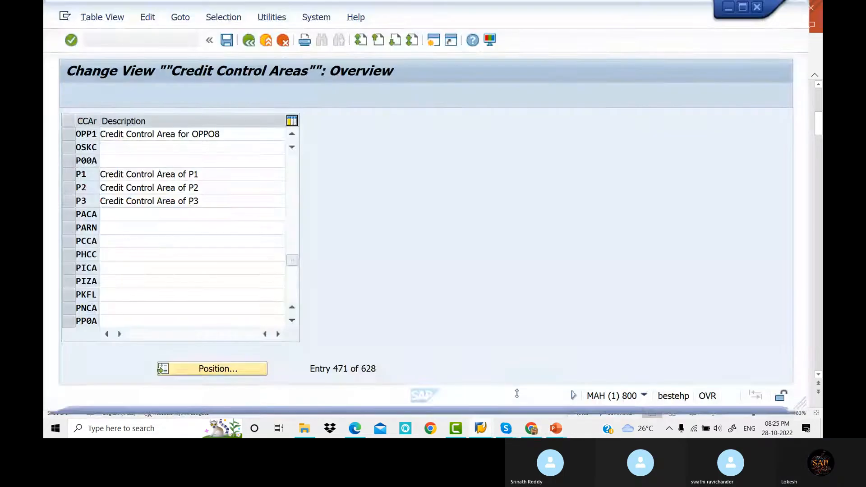
text(/N)
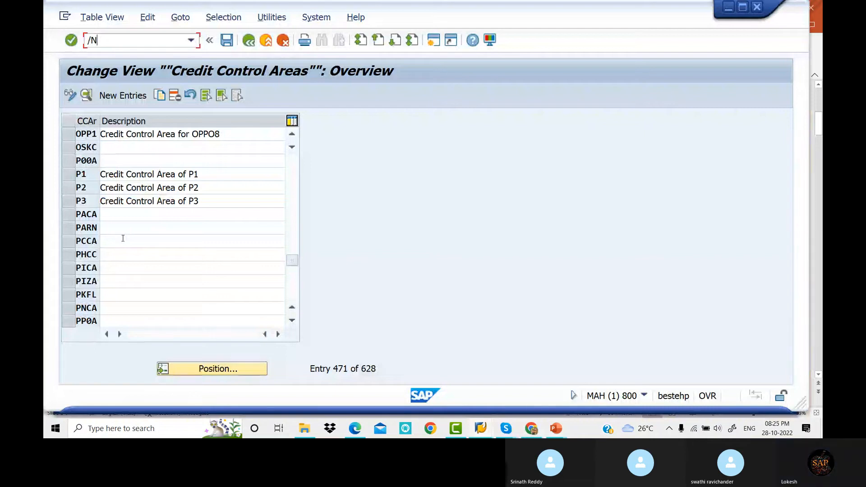
text(OB38)
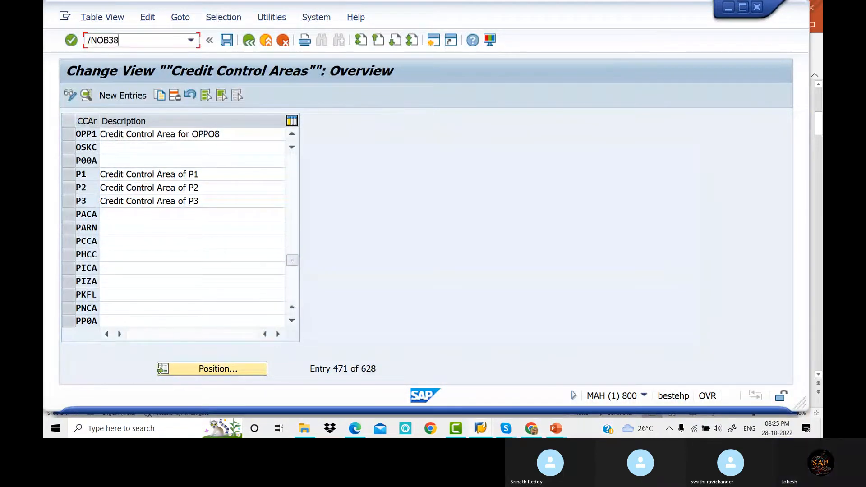
key(Return)
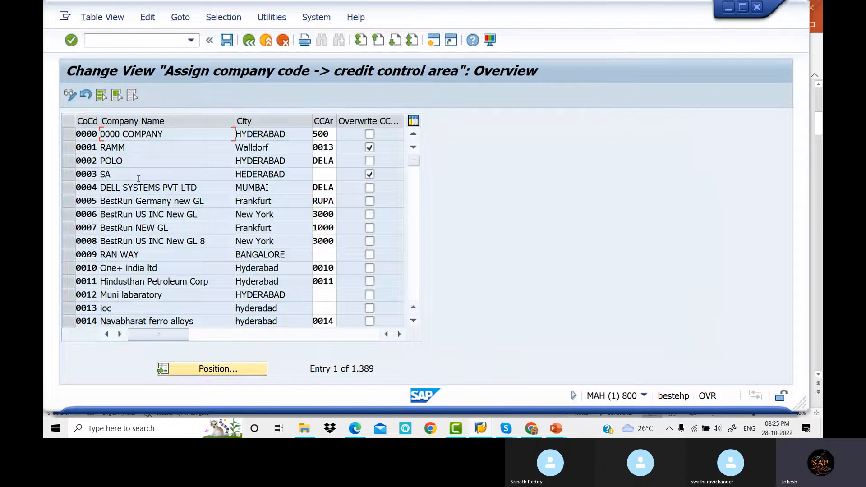
- Position the credit control area assignment table at company code OPP5
click(212, 370)
click(209, 200)
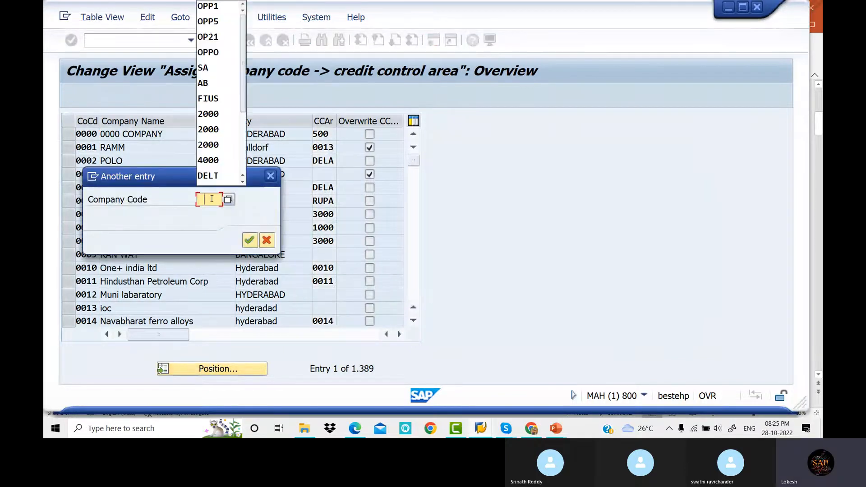
click(207, 21)
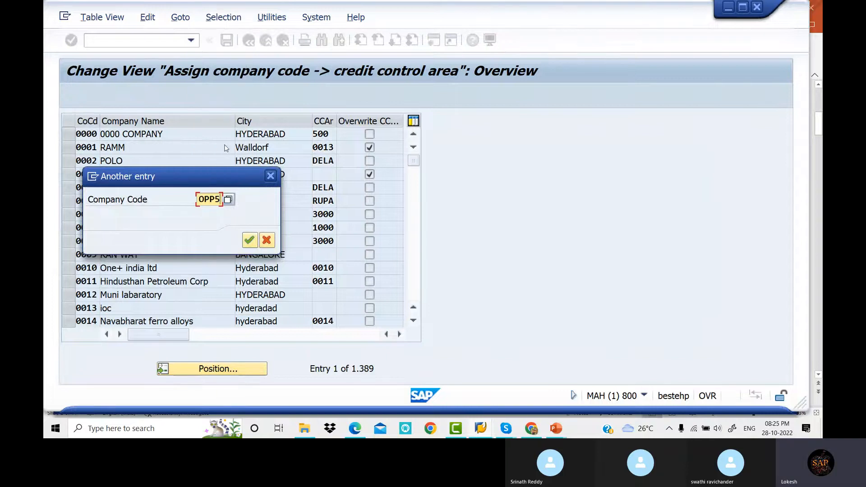
click(249, 240)
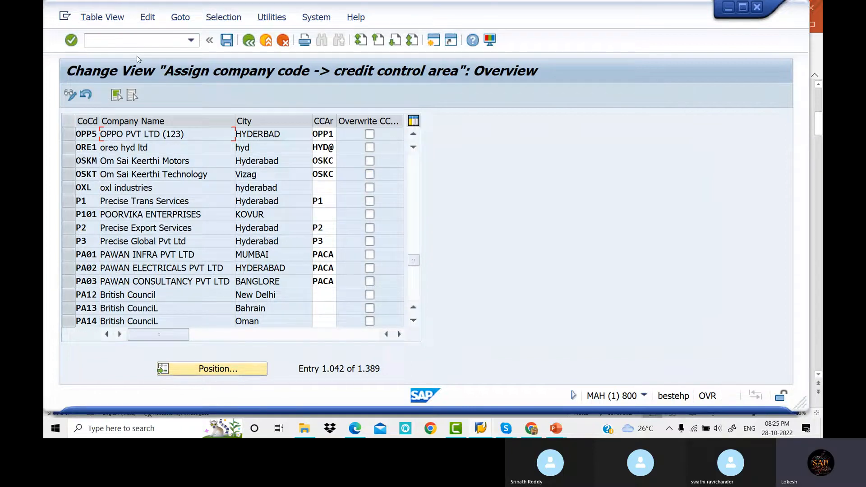
- Leave the credit control area assignment table and return to the SAP Easy Access screen with /n
click(148, 40)
text(/n)
key(Return)
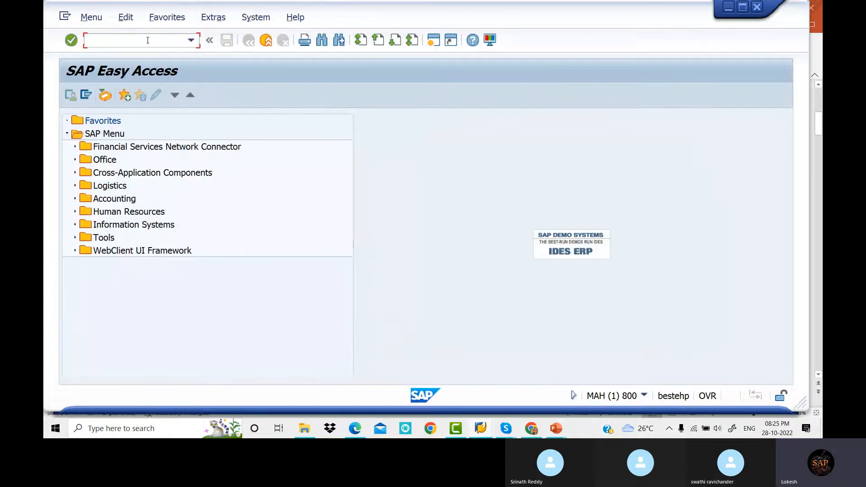
- Switch to the enterprise structure configuration PDF in Edge and read the notes on creating a company in SAP
click(356, 428)
scroll(415, 269, down, 4)
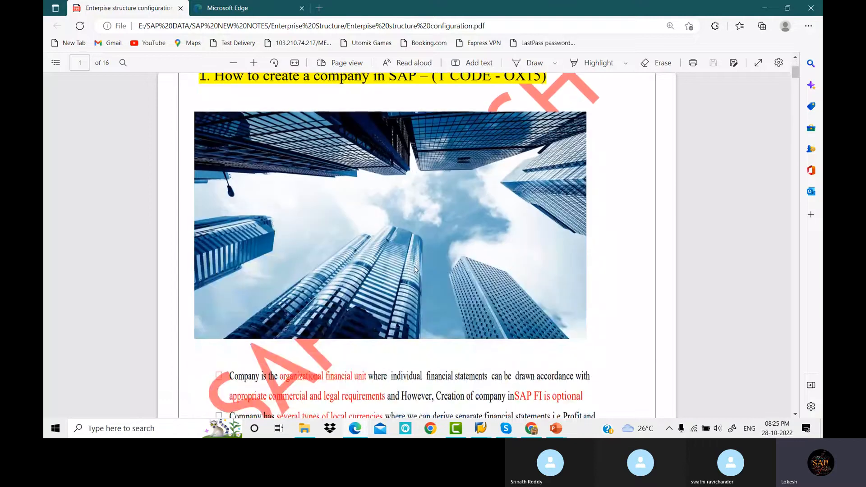
scroll(415, 270, down, 4)
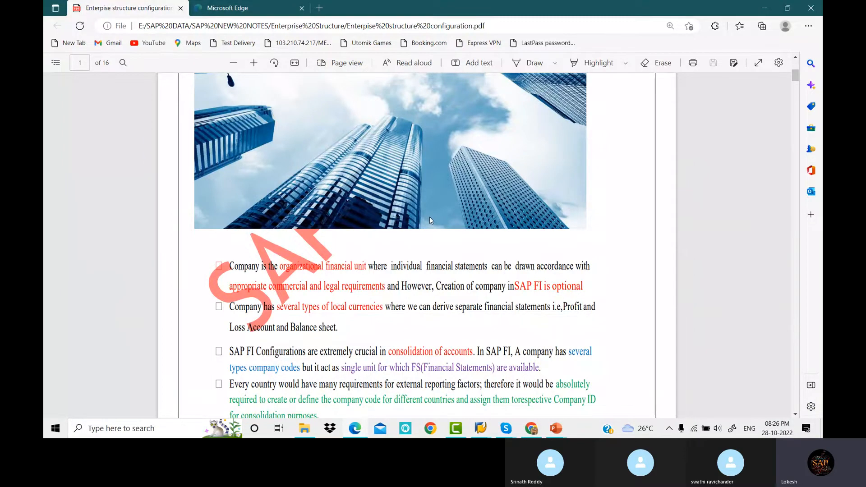
scroll(429, 217, down, 4)
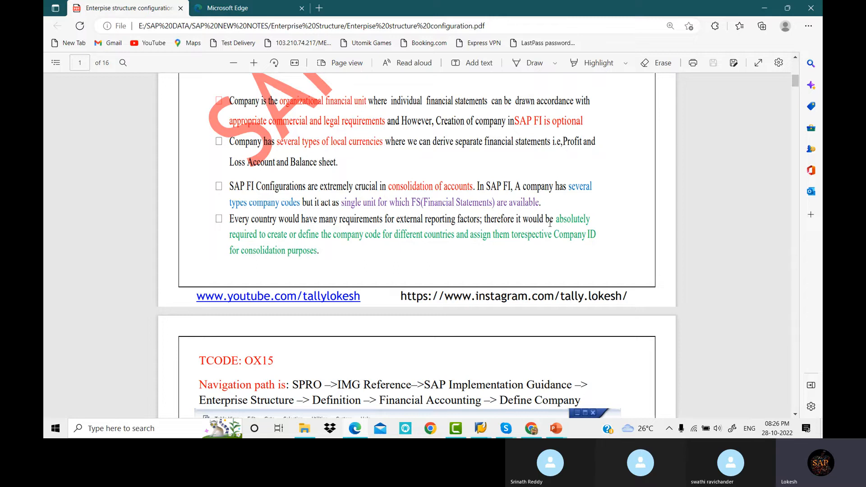
scroll(461, 219, up, 1)
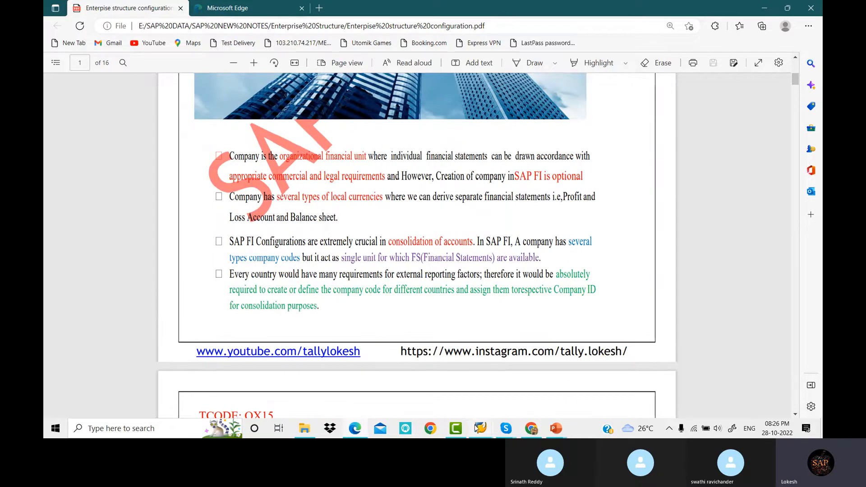
- Switch back to SAP, open the Transport Organizer with SE09, and display the modifiable customizing requests of the preset user
mouse_move(481, 428)
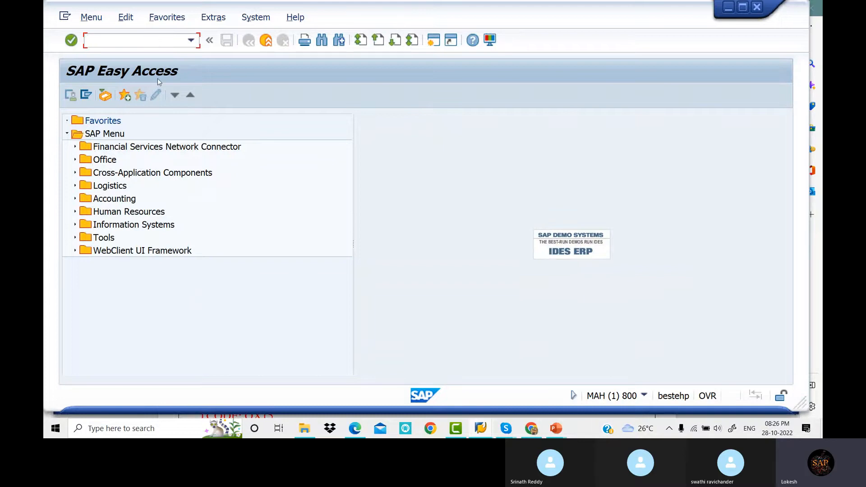
text(SE09)
key(Return)
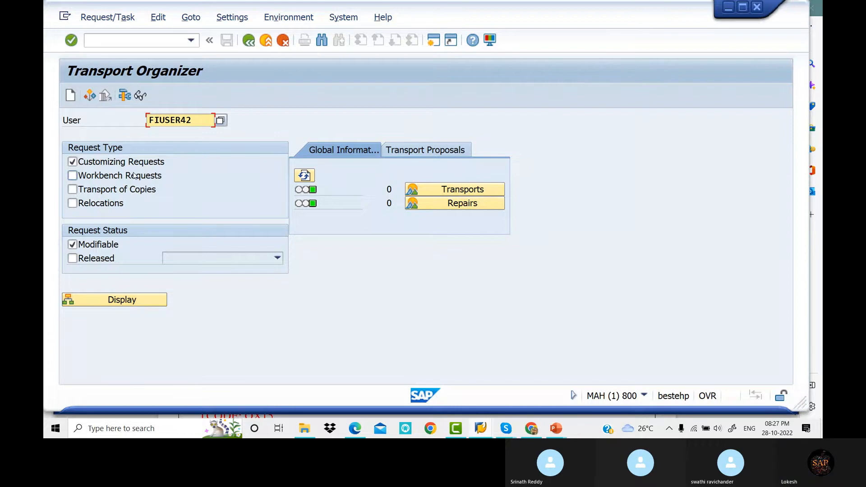
key(Return)
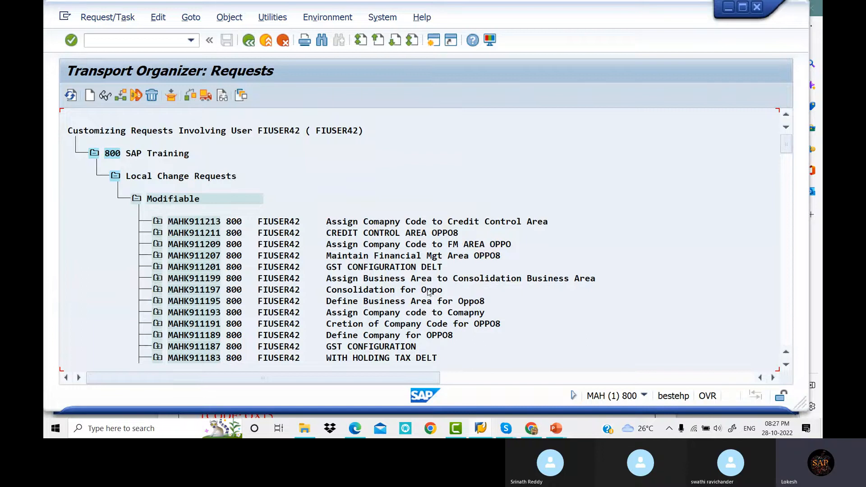
- Expand the CREDIT CONTROL AREA OPPO8 request through its customizing task and Define Credit Control Area activity down to the contents of View Maintenance: Data
click(208, 234)
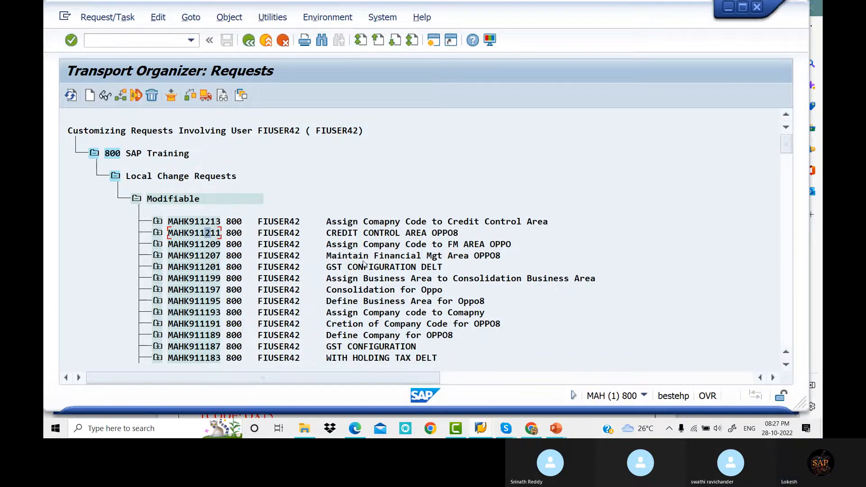
click(157, 234)
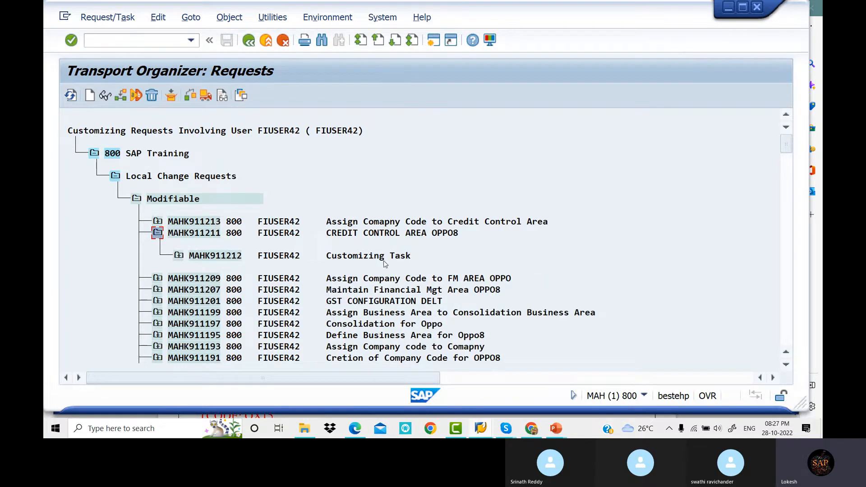
click(179, 257)
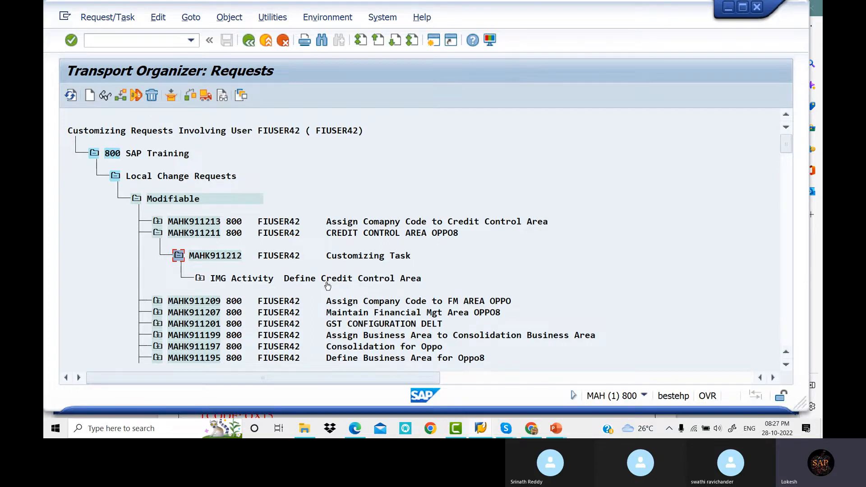
click(200, 278)
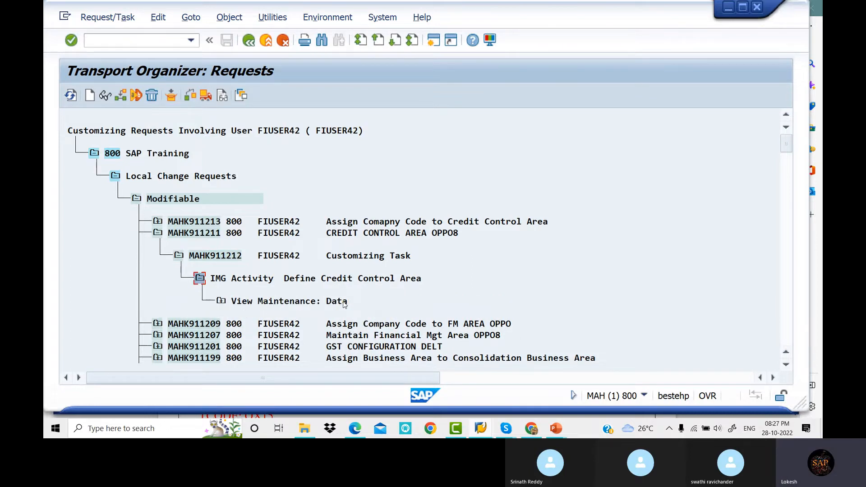
click(221, 302)
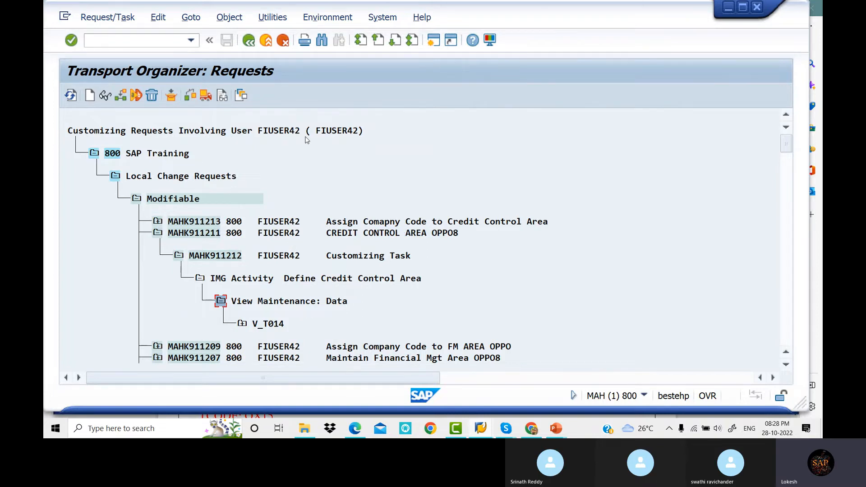
- Expand V_T014 under View Maintenance: Data to view its tables, and collapse it again
scroll(239, 243, down, 1)
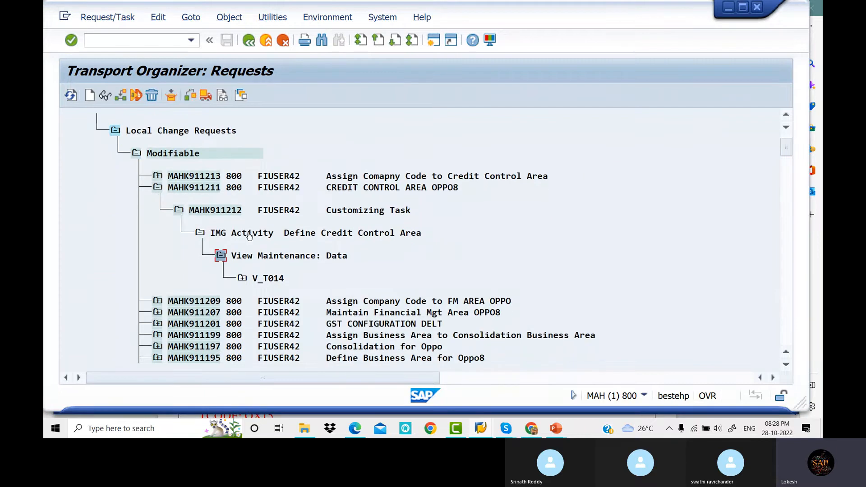
scroll(206, 218, up, 1)
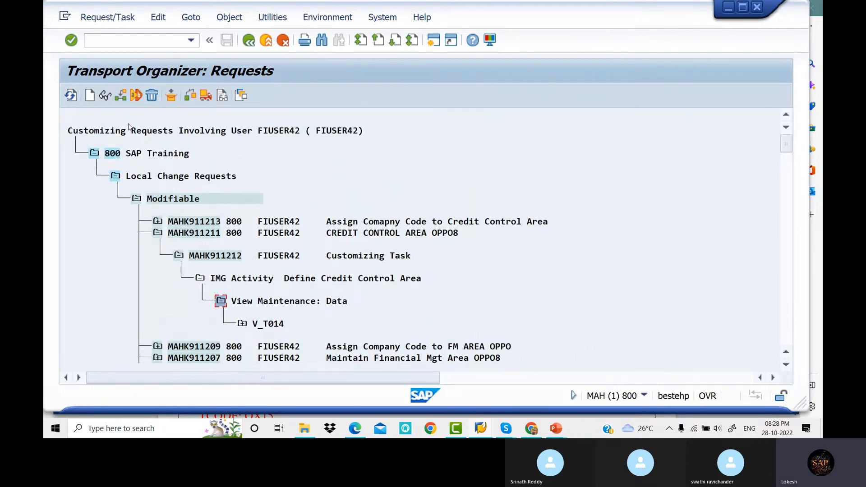
click(242, 325)
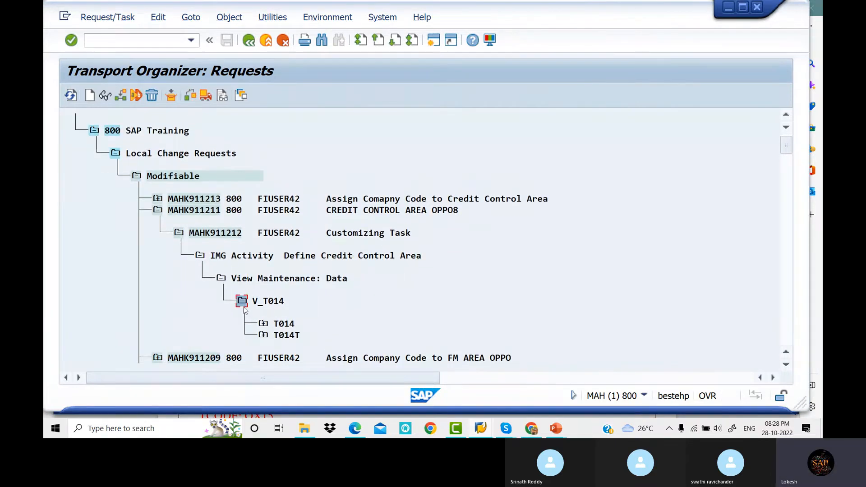
click(242, 301)
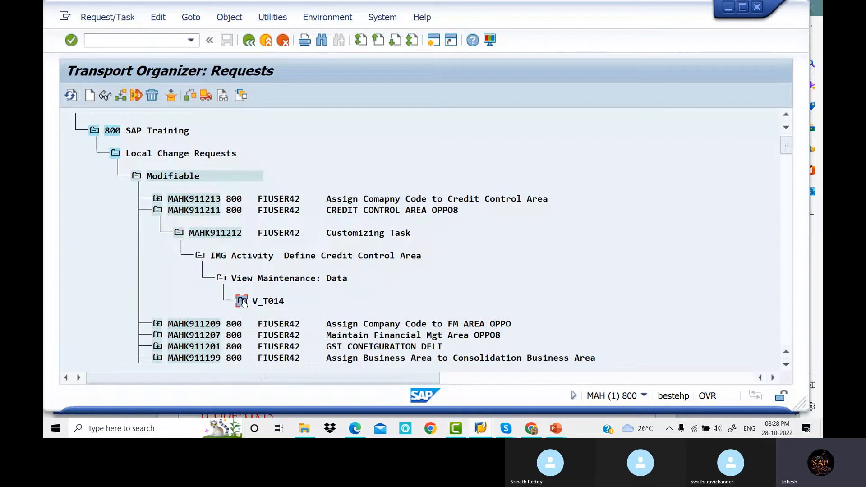
- Collapse the View Maintenance: Data, Define Credit Control Area and customizing task levels, and the CREDIT CONTROL AREA OPPO8 request itself
click(223, 280)
click(200, 255)
click(179, 234)
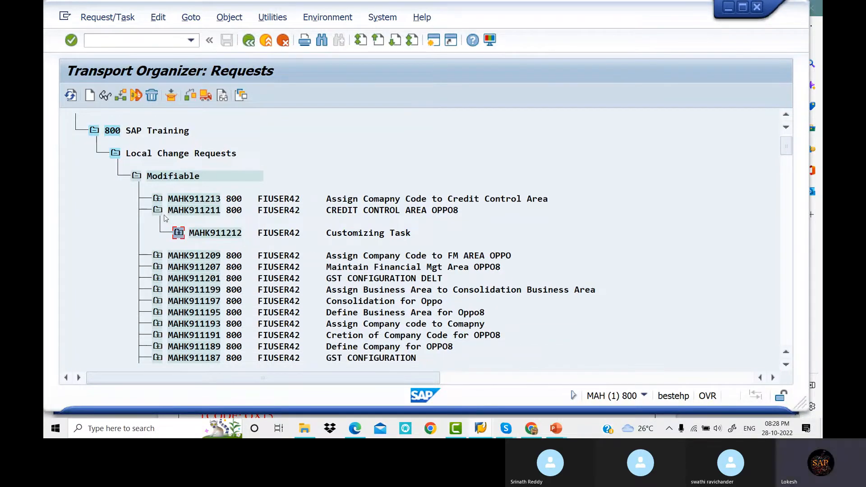
click(157, 211)
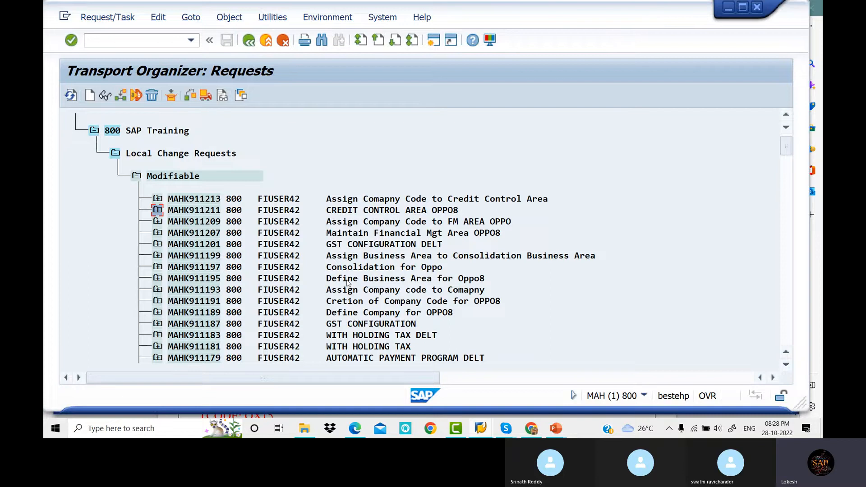
- Leave the Transport Organizer for the SAP Easy Access screen using /n, and switch to the Skype group call
click(248, 41)
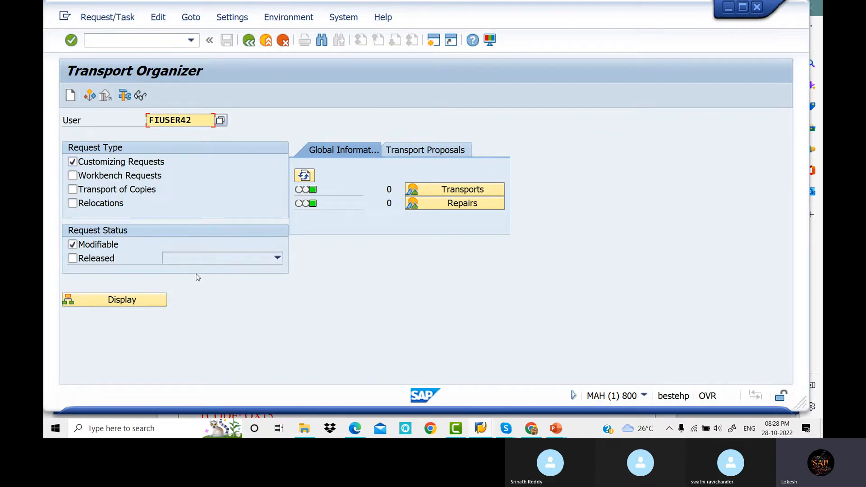
click(147, 40)
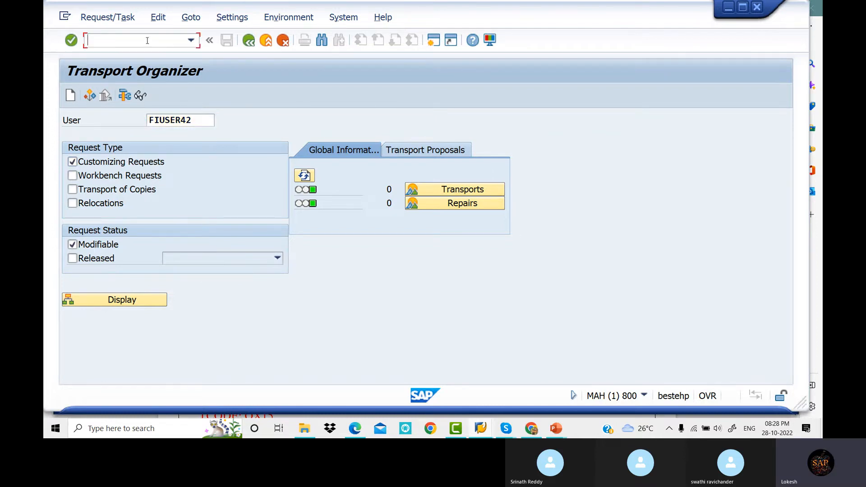
text(/n)
key(Return)
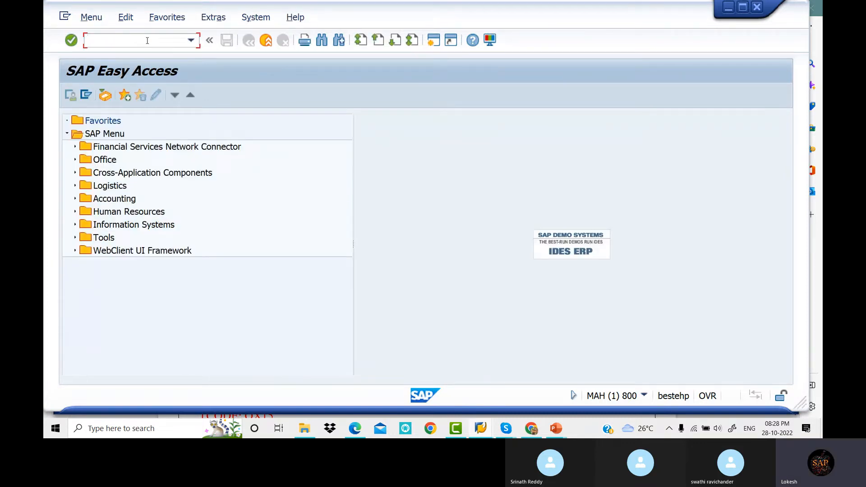
mouse_move(505, 428)
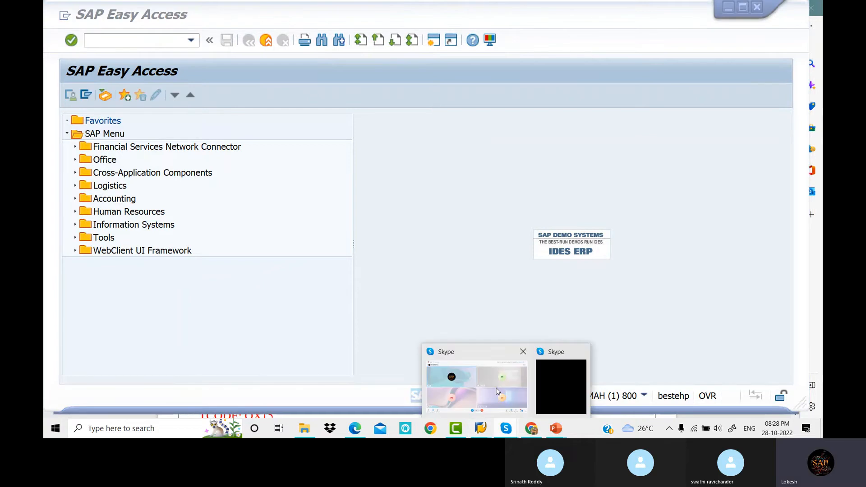
click(503, 376)
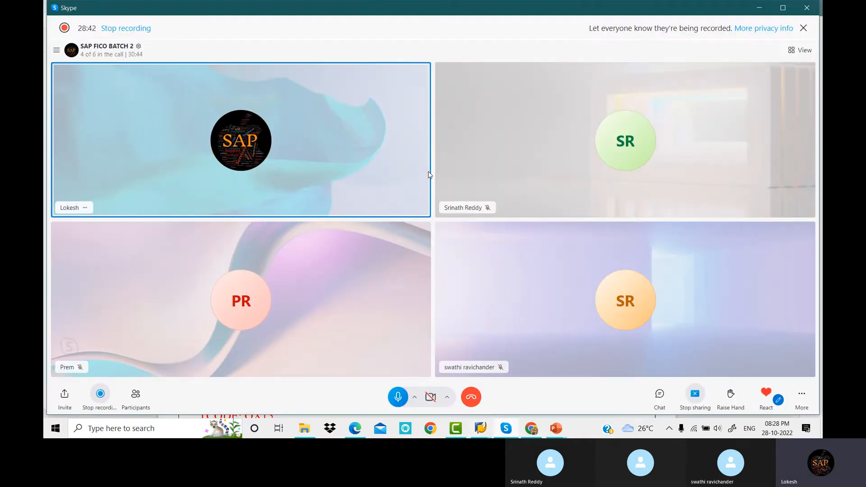